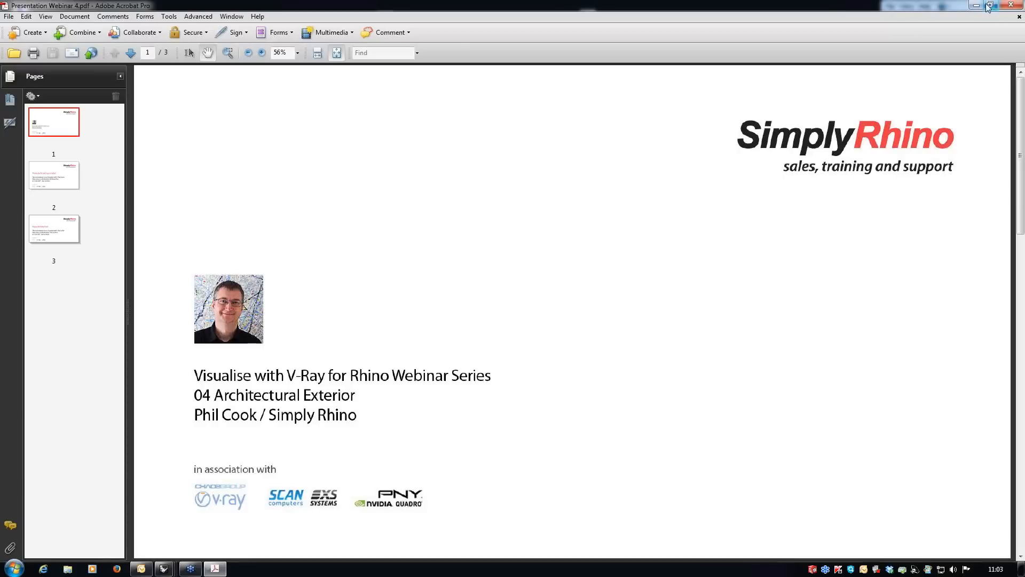
Step: Switch to the Rhino window containing the RSS Modern House 001 model
left_click(230, 568)
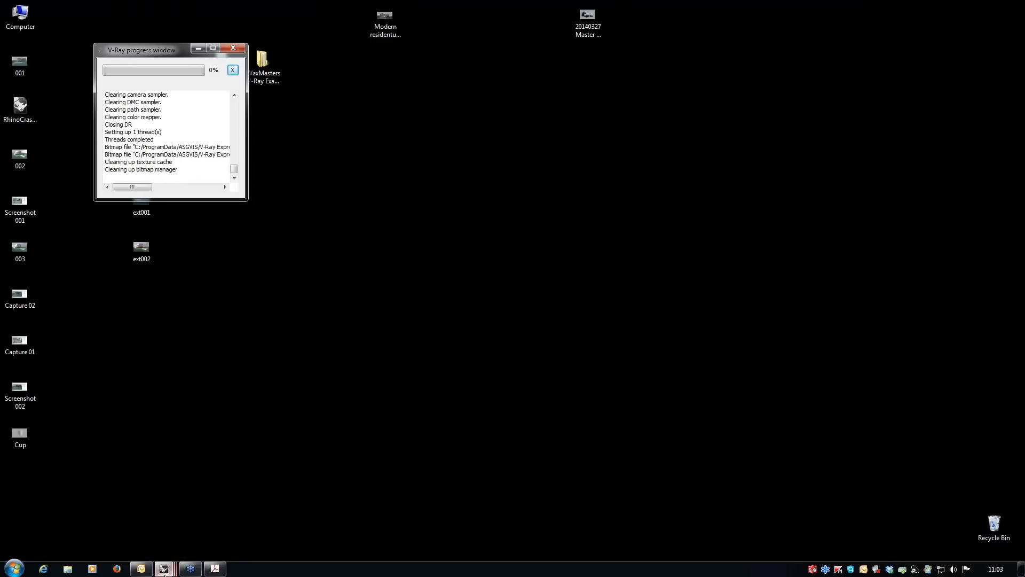
mouse_move(164, 569)
left_click(93, 510)
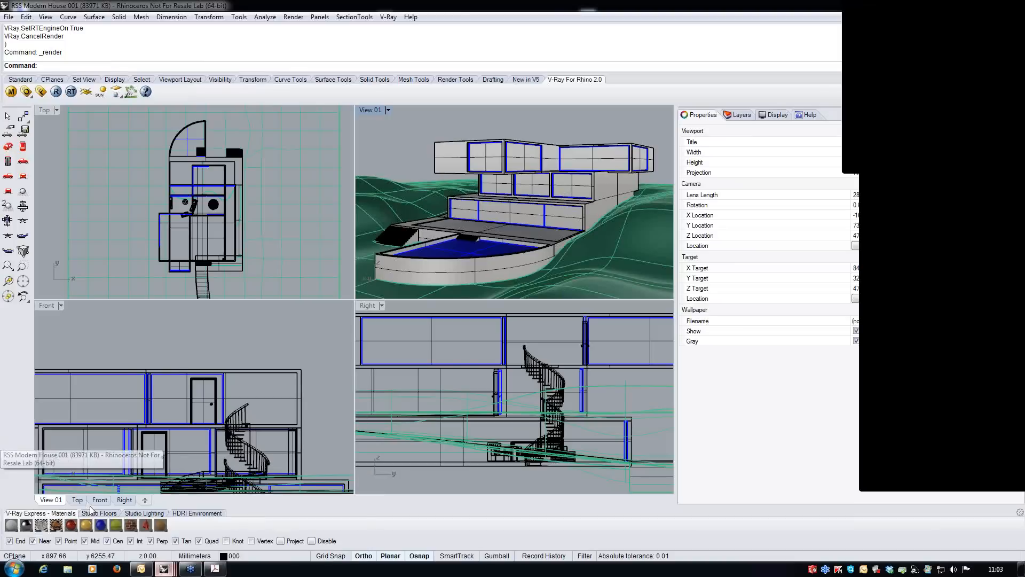
left_click(284, 338)
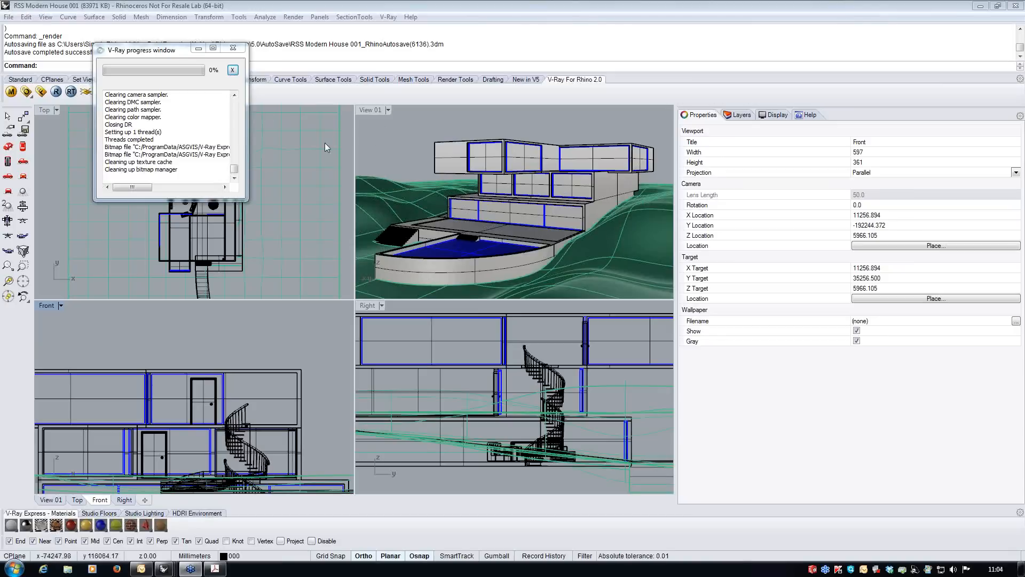
Step: Run a V-Ray real-time render of the View 01 viewport, then close the frame buffer and clear the progress window from the Top view
left_click(389, 109)
left_click(594, 120)
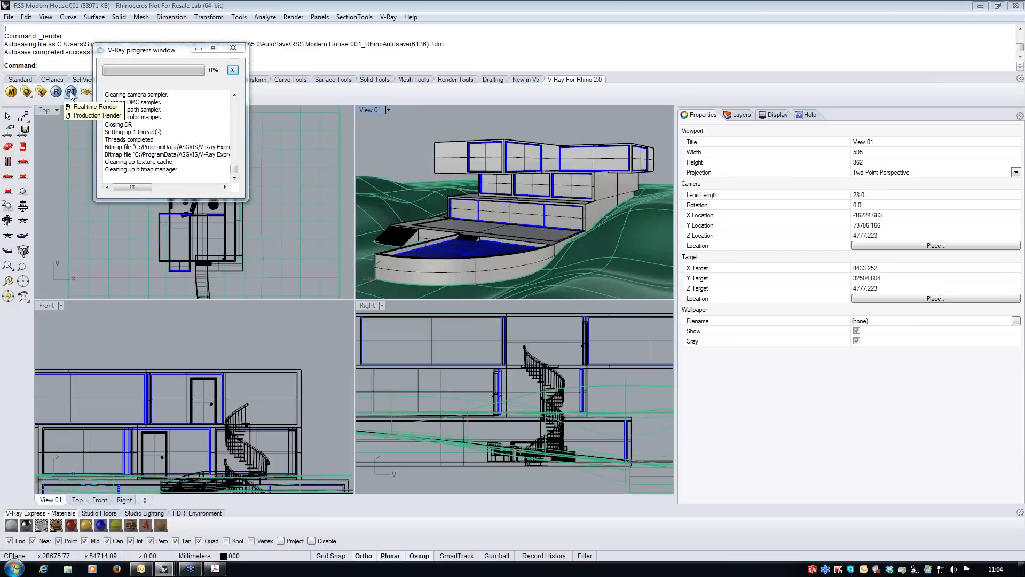
left_click(71, 92)
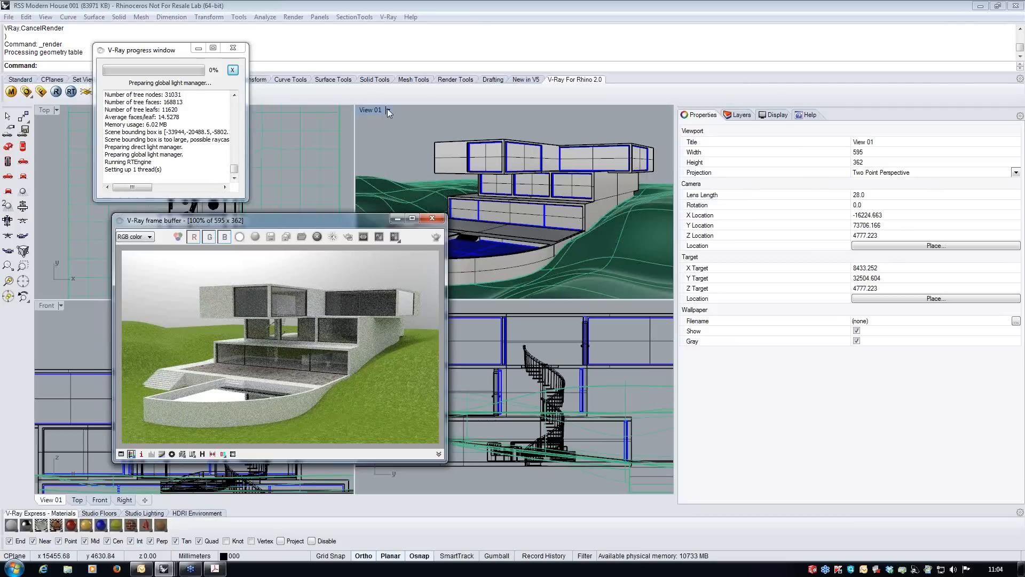
left_click(438, 220)
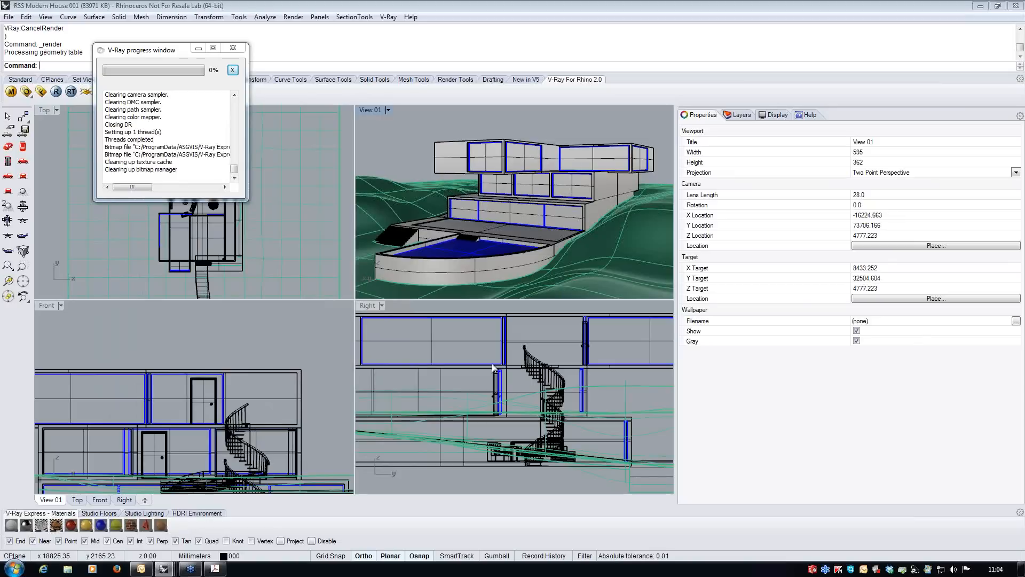
left_click_drag(185, 50, 192, 342)
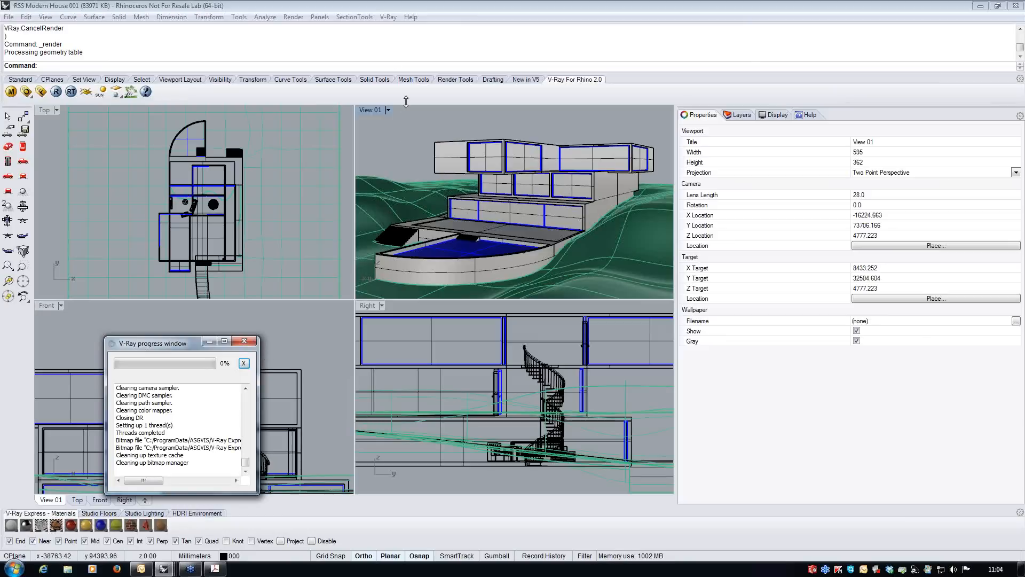
left_click(441, 109)
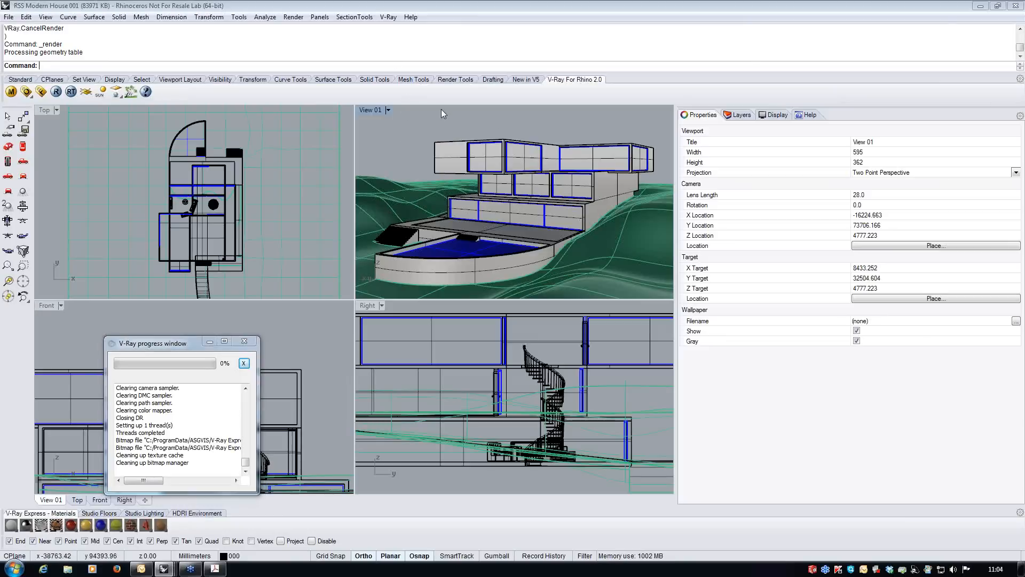
Step: Open the Rhino sun settings and turn the document sun on
left_click(320, 17)
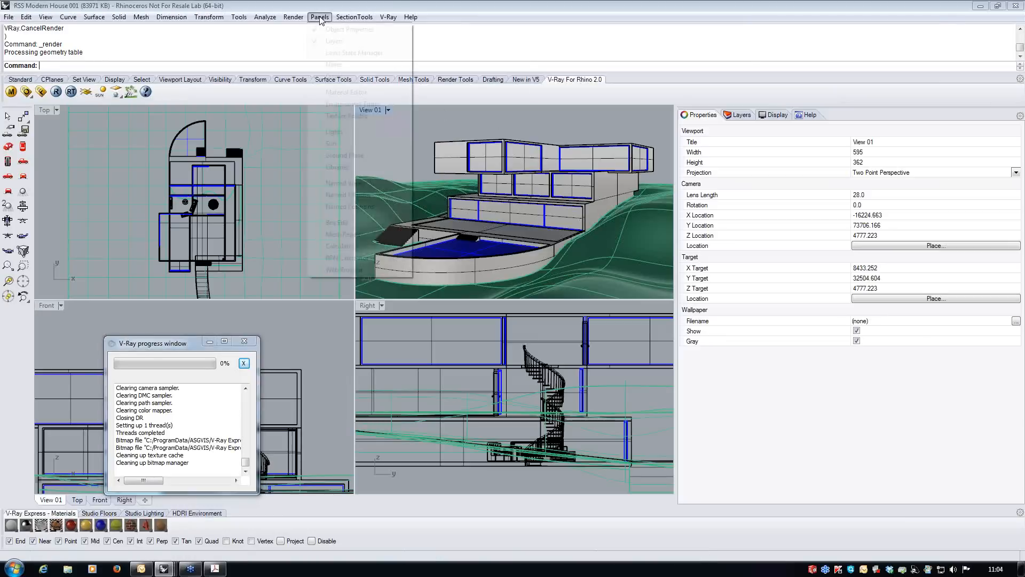
left_click(338, 149)
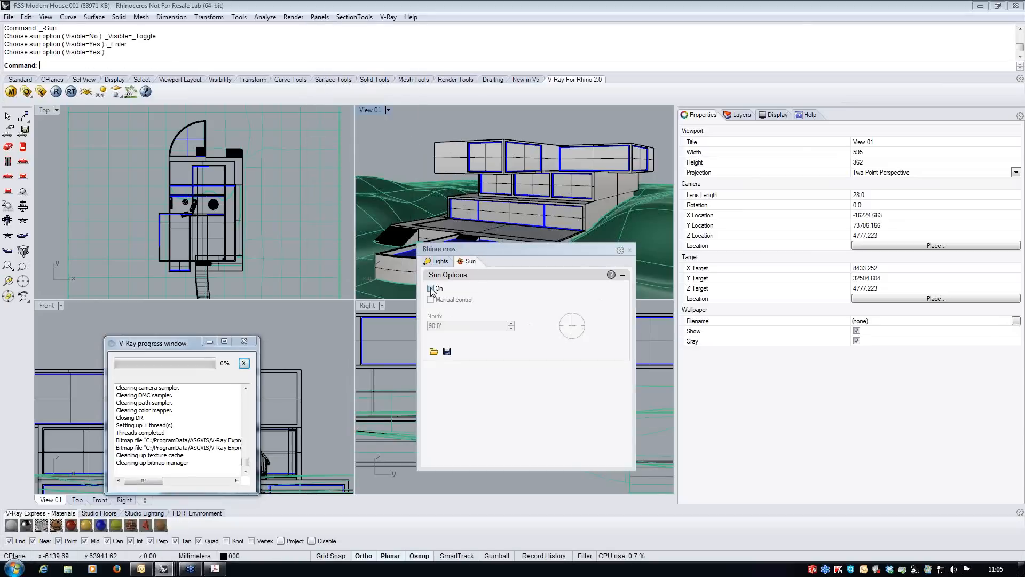
left_click(431, 289)
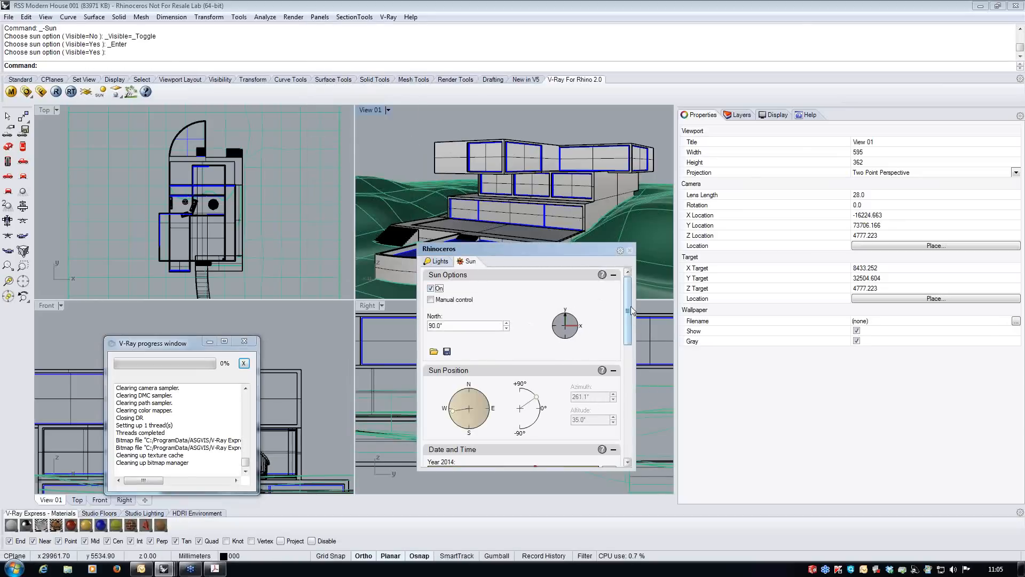
Step: Set the sun's location to Tokyo, Japan and review its date and time settings
left_click_drag(629, 295, 629, 295)
left_click_drag(631, 301, 629, 396)
left_click(441, 439)
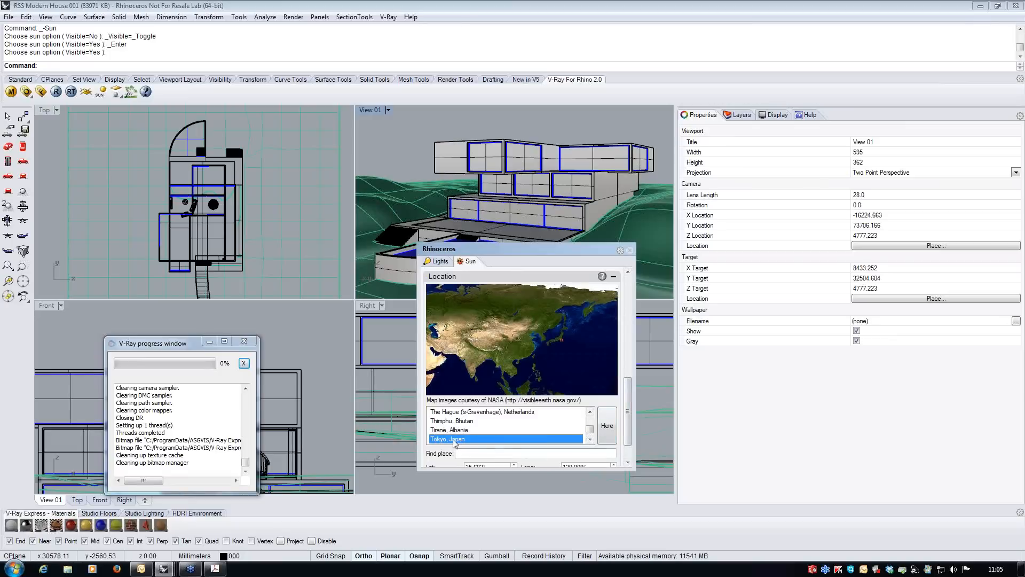
left_click_drag(630, 428, 629, 388)
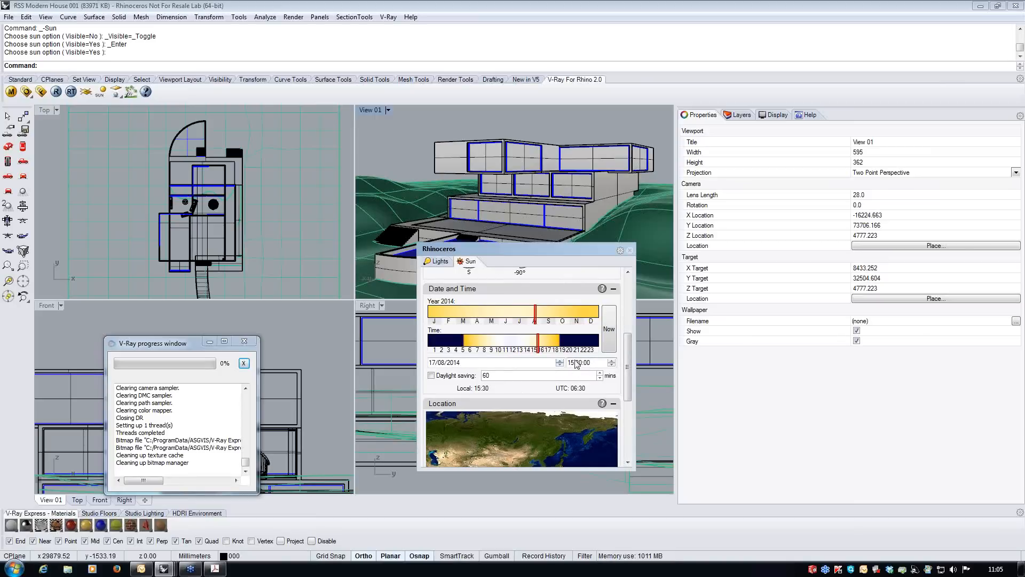
Step: Preview the sunlight in View 01 using Rendered display mode, return the view to Shaded, and close the sun settings
left_click_drag(553, 248, 225, 219)
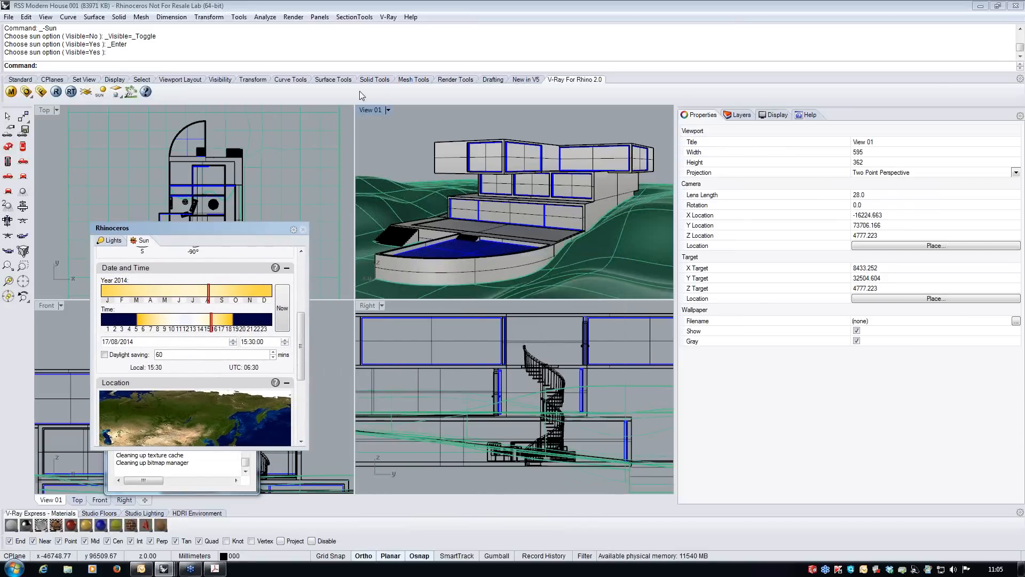
left_click(388, 111)
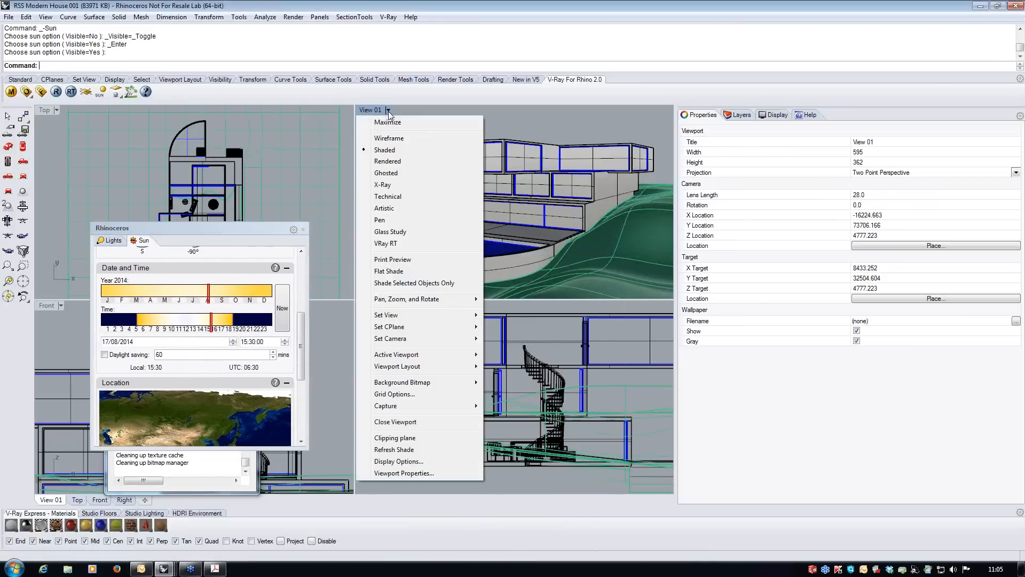
left_click(387, 162)
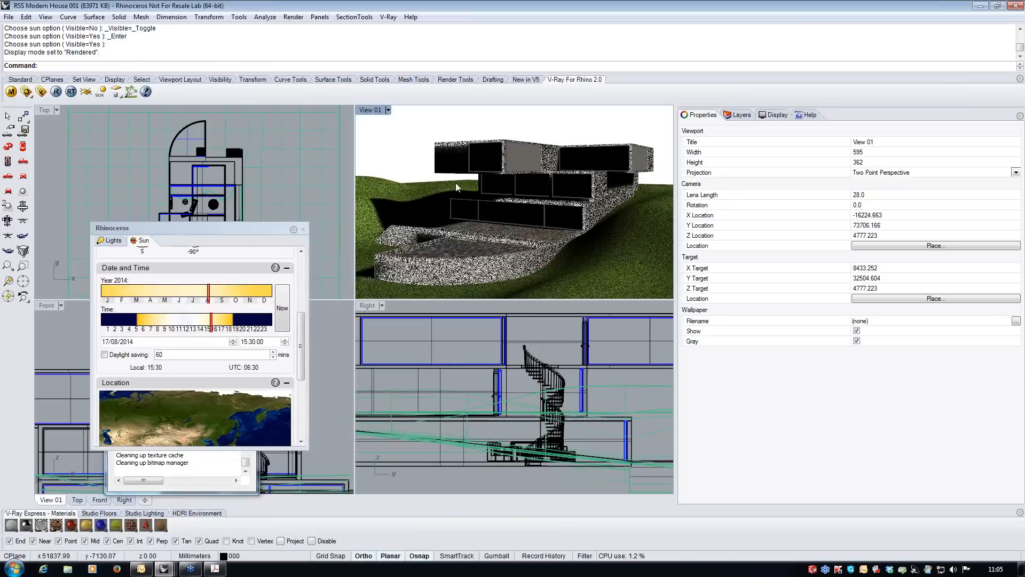
left_click(388, 110)
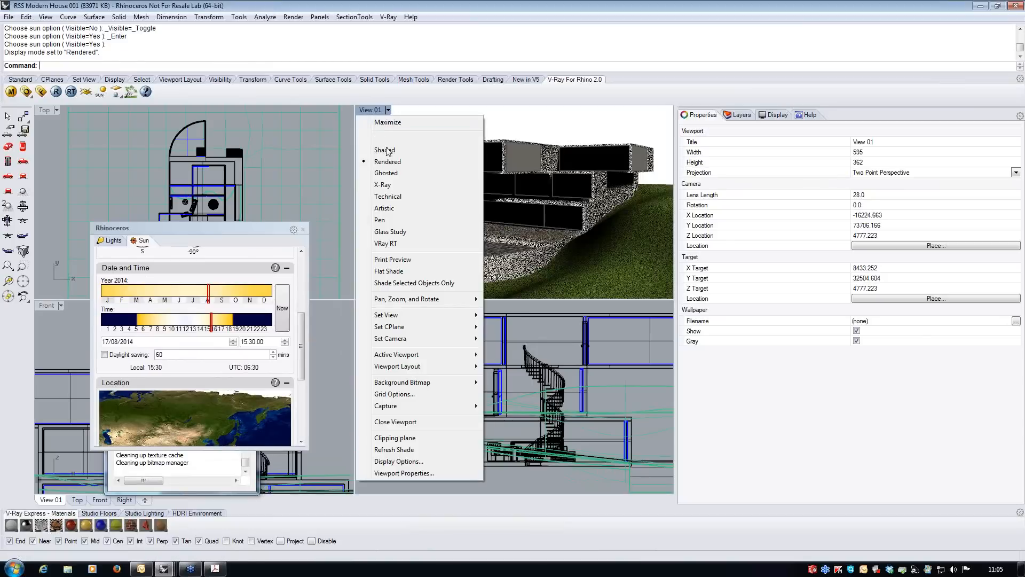
left_click(388, 152)
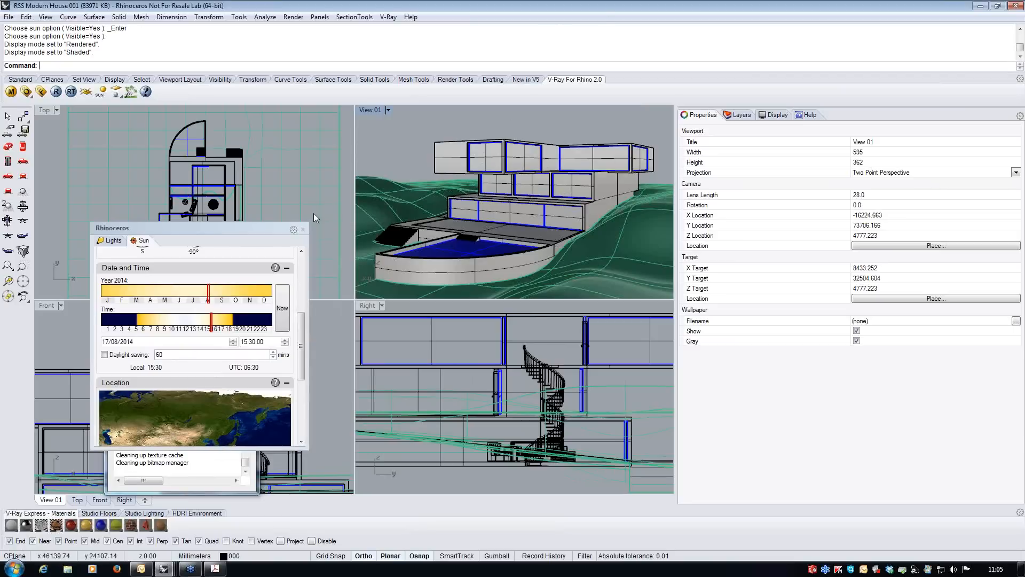
left_click(245, 228)
left_click_drag(246, 229, 440, 231)
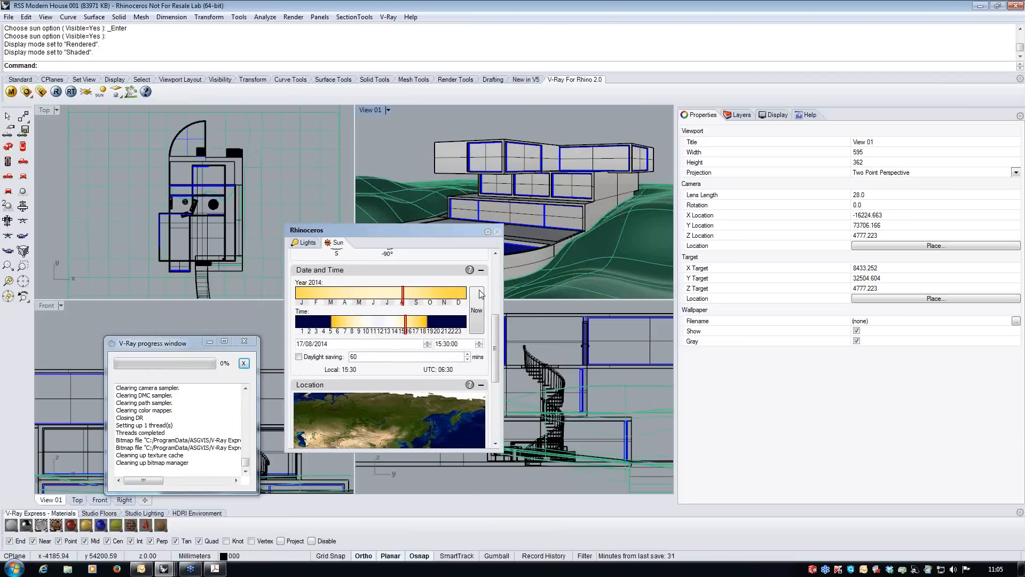
left_click(497, 232)
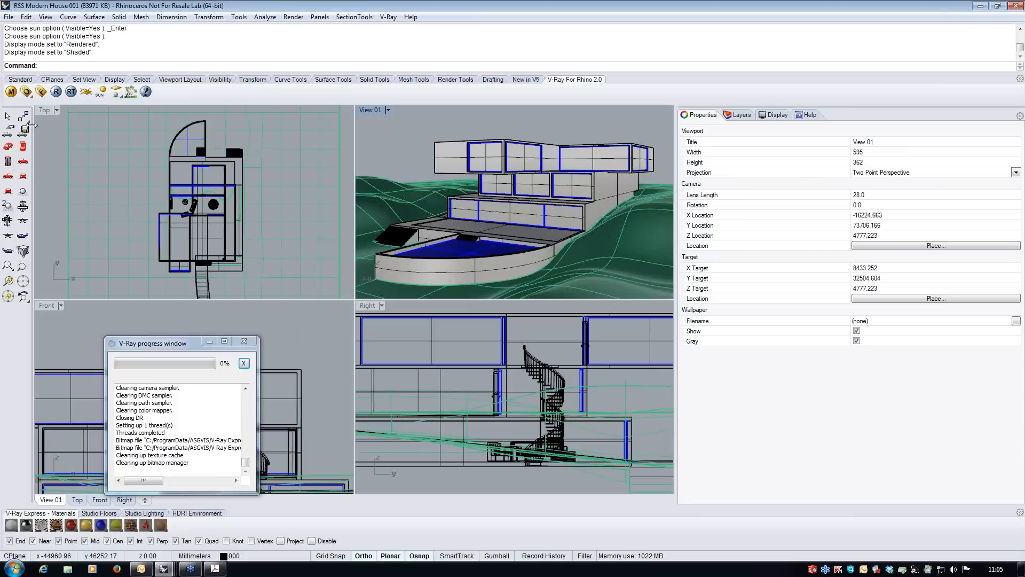
Step: Assign a TexSky texture to the GI skylight in the V-Ray environment options
left_click(25, 92)
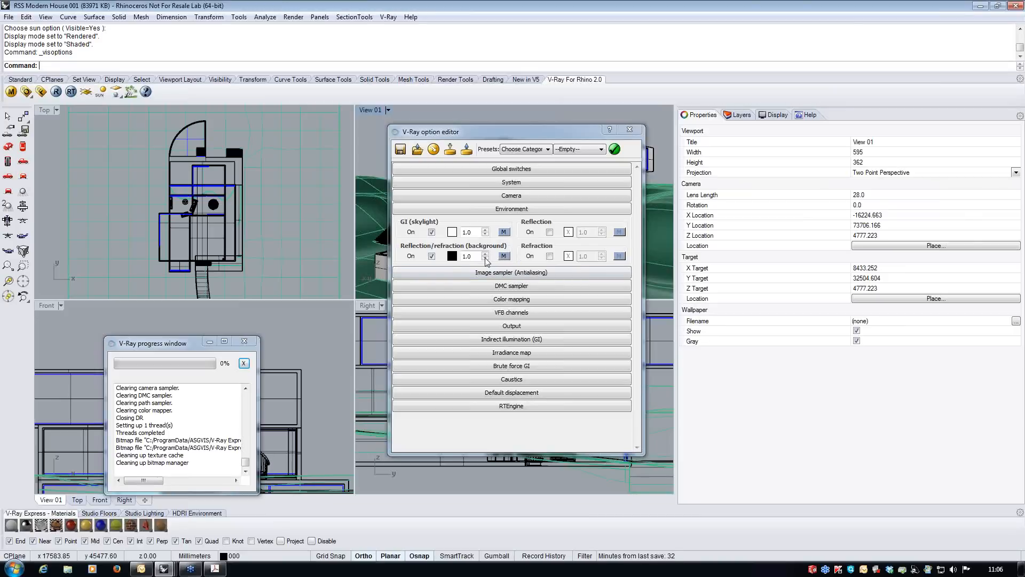
left_click(504, 231)
left_click(345, 267)
scroll(352, 310, "down", 7)
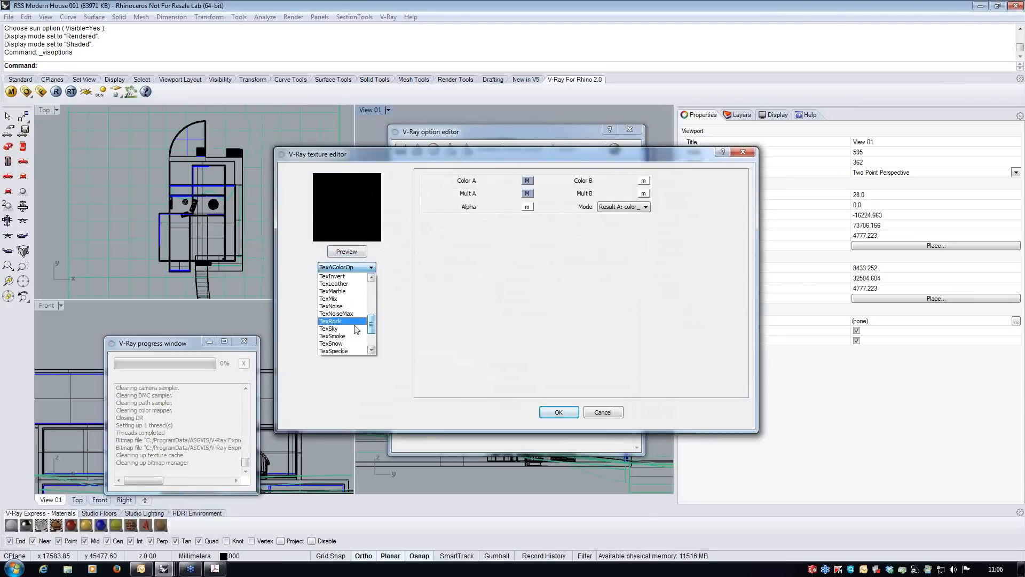
left_click(356, 328)
Step: Link the skylight texture to the Rhino Document Sun with the Preetham et al sky model and accept it
left_click(507, 192)
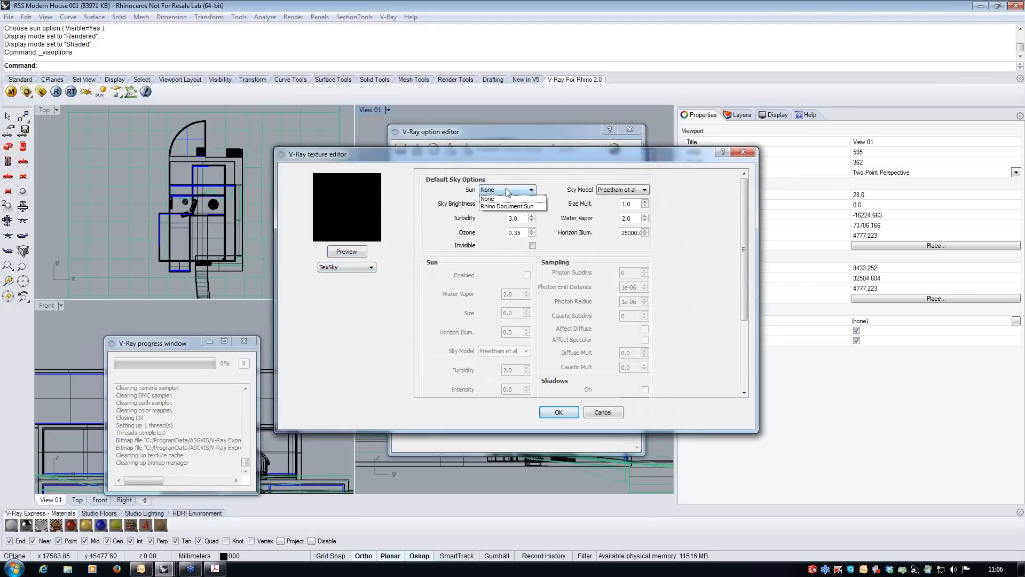
left_click(505, 206)
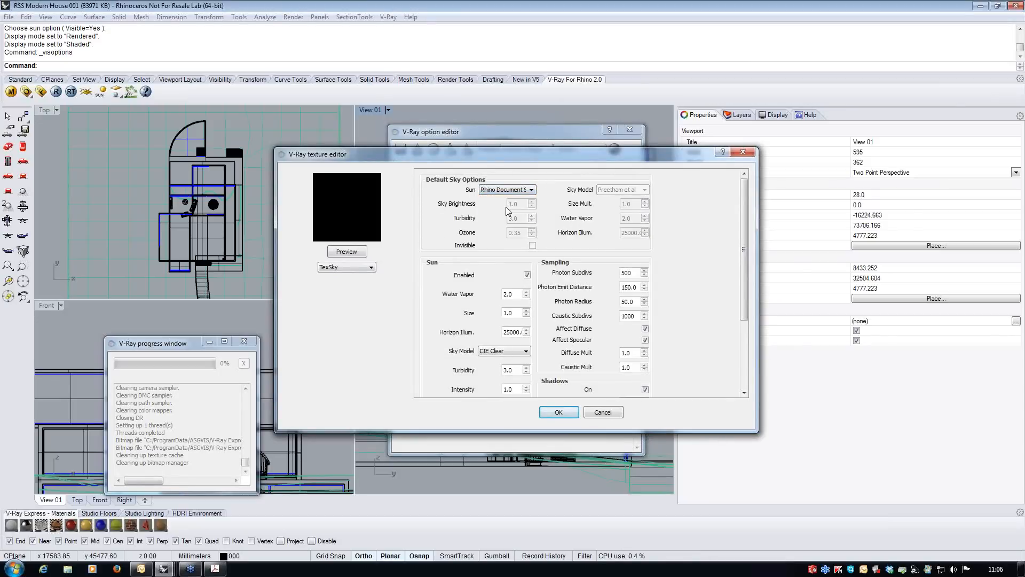
left_click(517, 352)
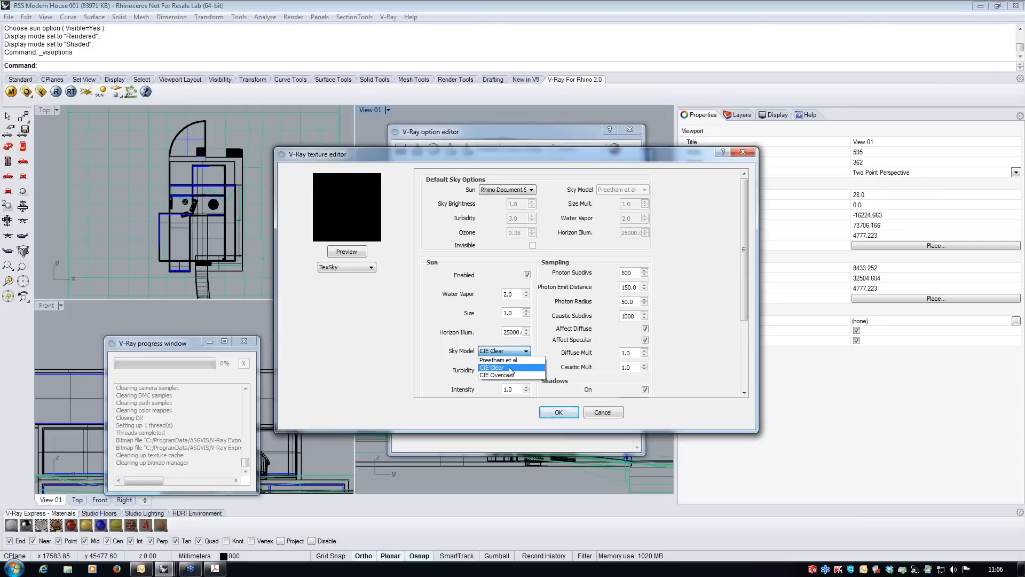
left_click(514, 360)
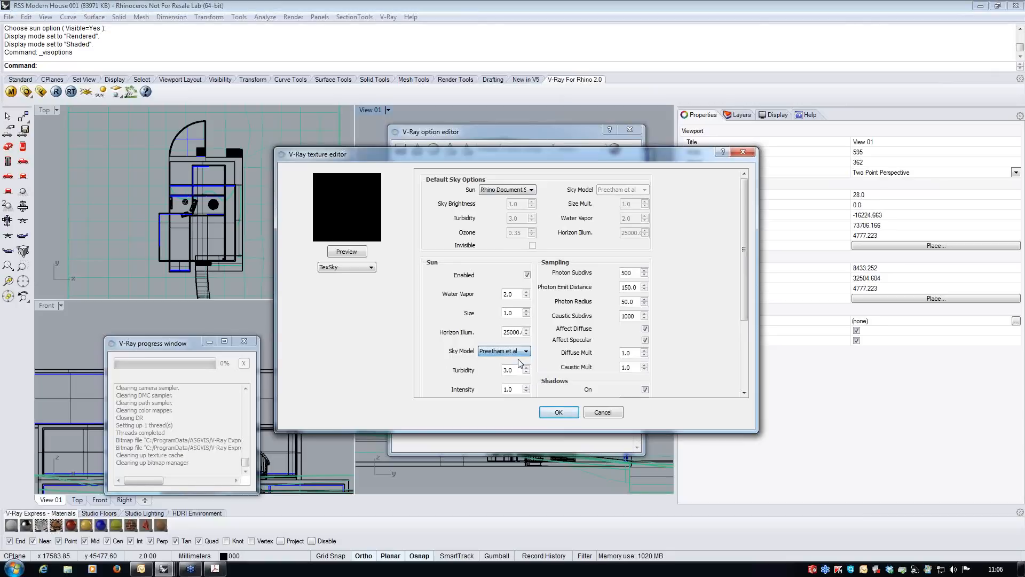
left_click(559, 412)
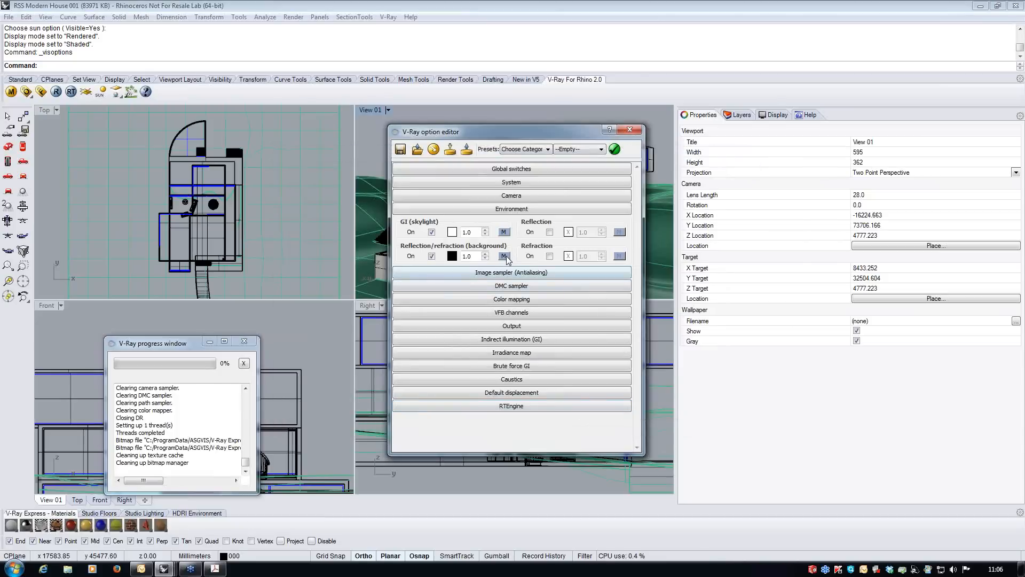
Step: Assign a TexSky texture linked to the Rhino Document Sun to the reflection/refraction background
left_click(506, 257)
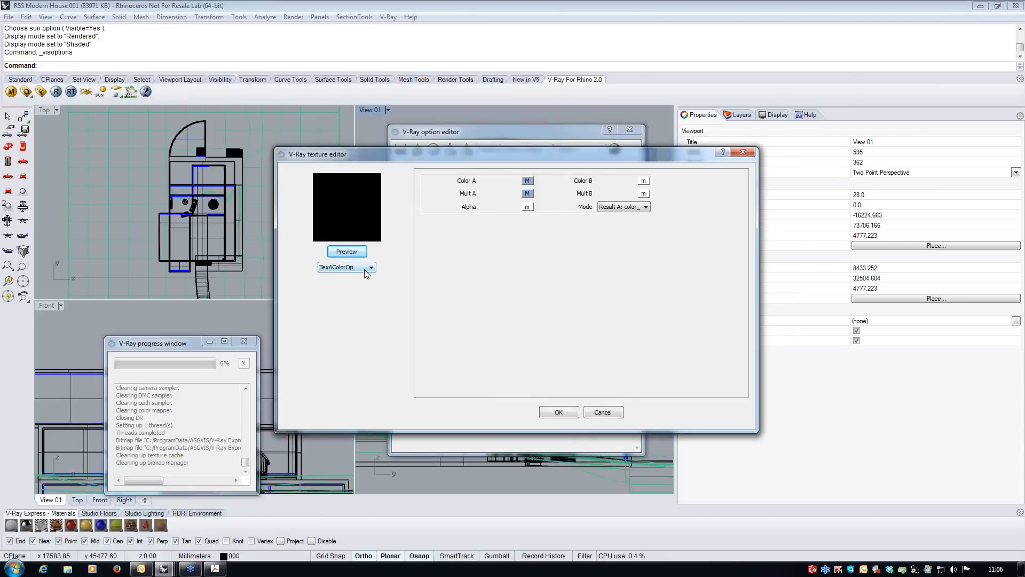
left_click(369, 268)
left_click_drag(371, 293, 372, 333)
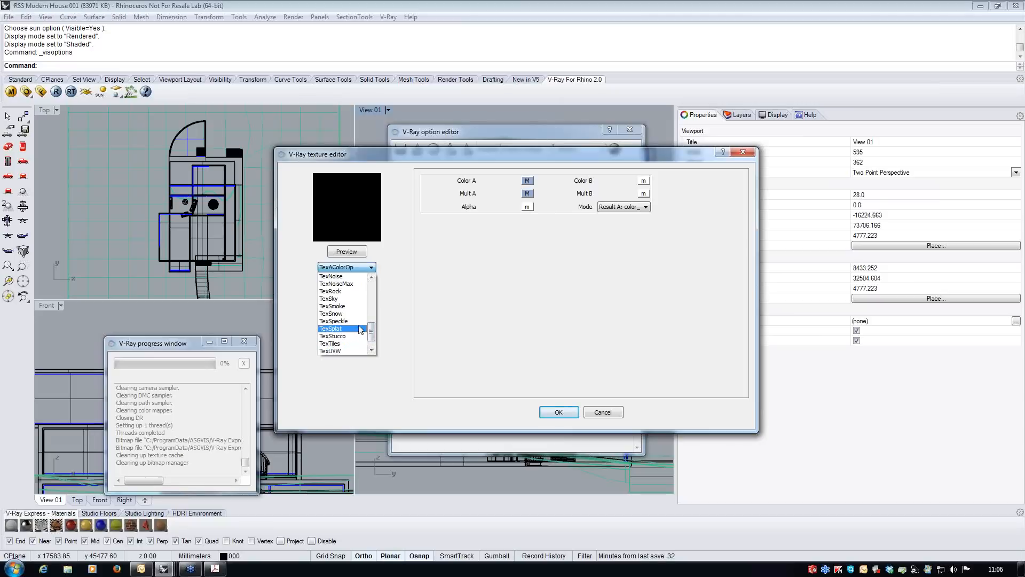
left_click(356, 300)
left_click(526, 194)
left_click(507, 206)
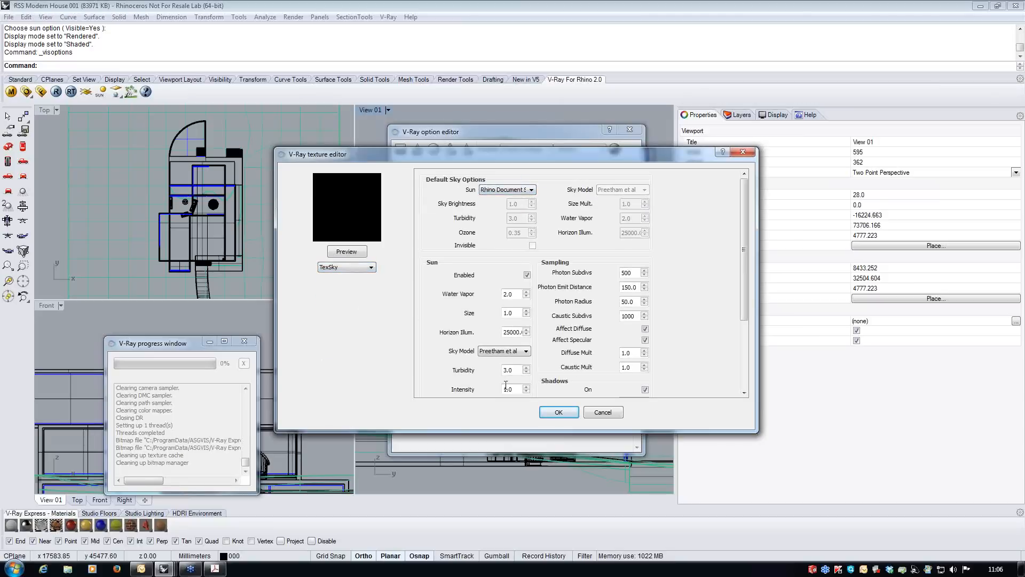
left_click(559, 413)
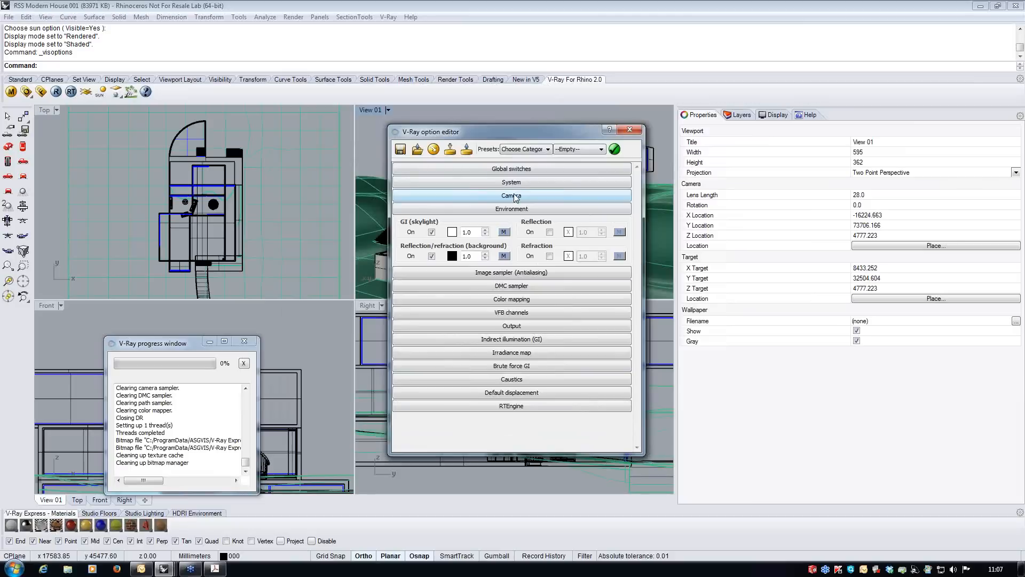
Step: Apply the 02_Low_Quality_Exterior preset from the Exterior category to the V-Ray render options
left_click(539, 150)
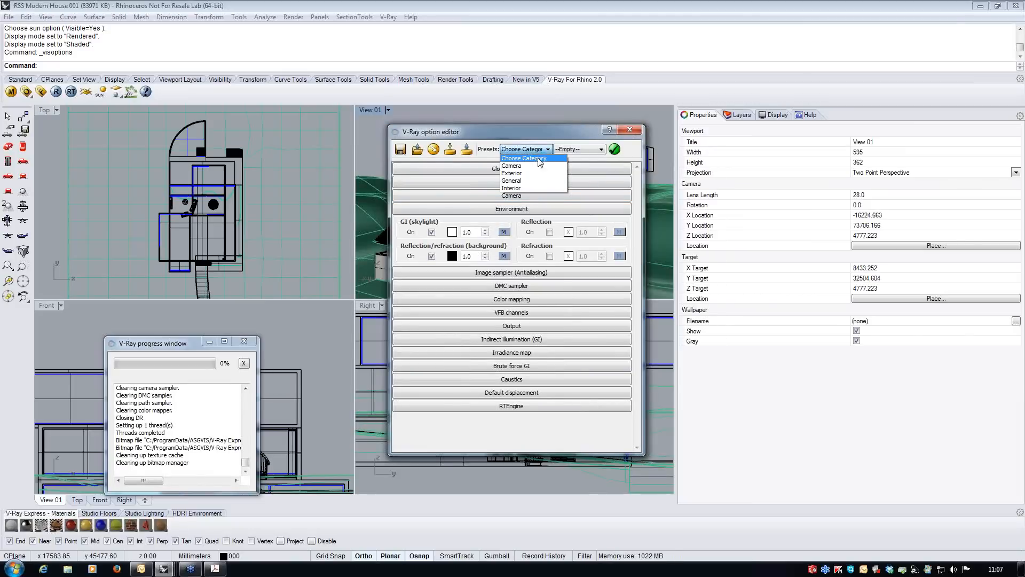
left_click(535, 174)
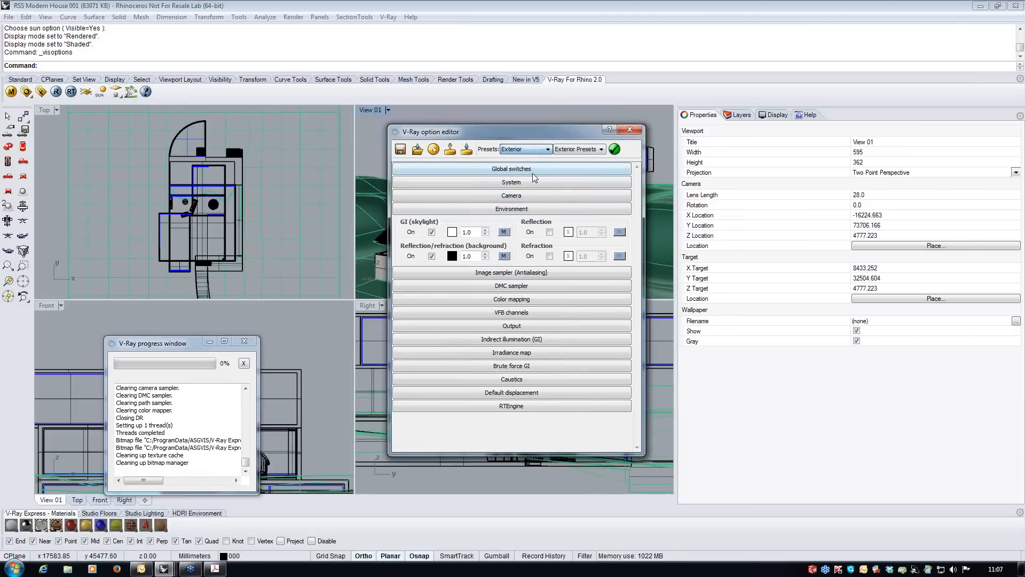
left_click(600, 149)
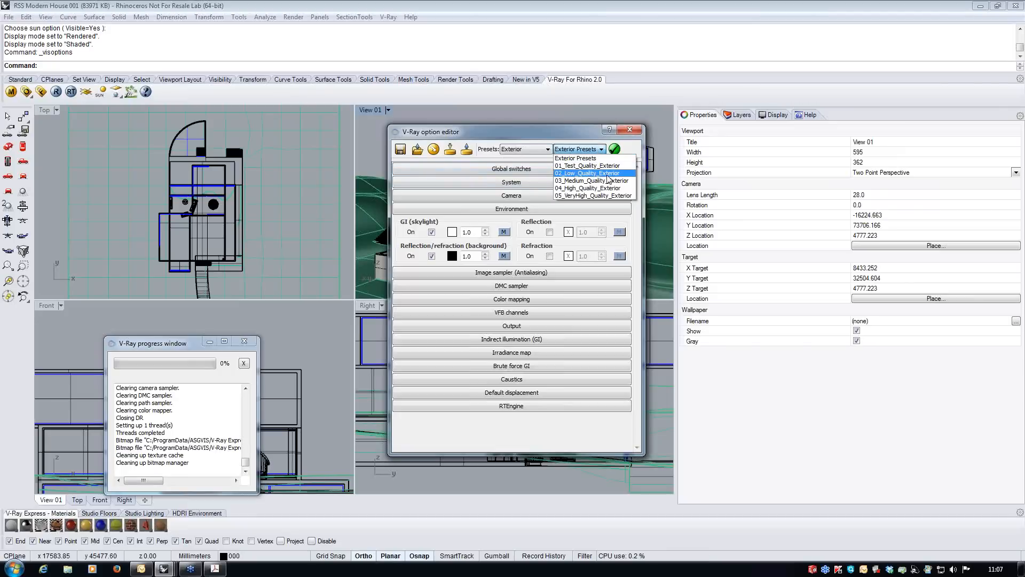
left_click(608, 175)
left_click(615, 150)
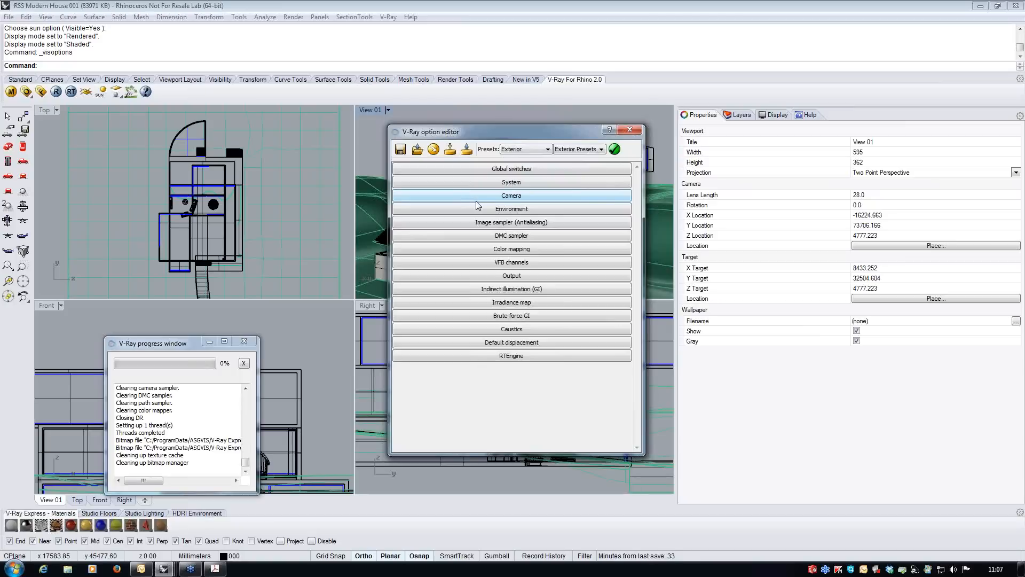
Step: Apply the Clear Sky preset from the Camera category to the render options and close the option editor
left_click(528, 149)
left_click(527, 167)
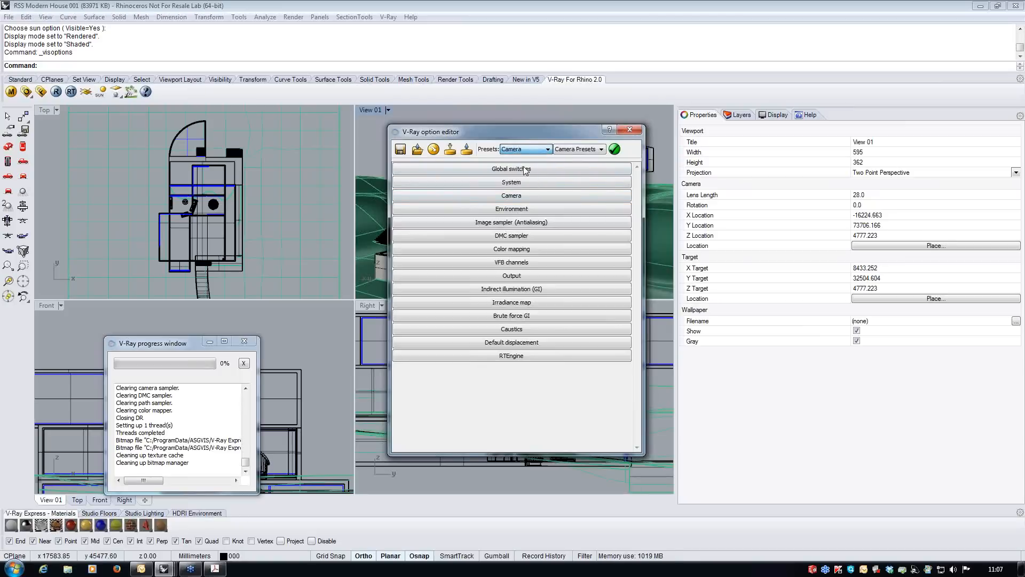
left_click(601, 151)
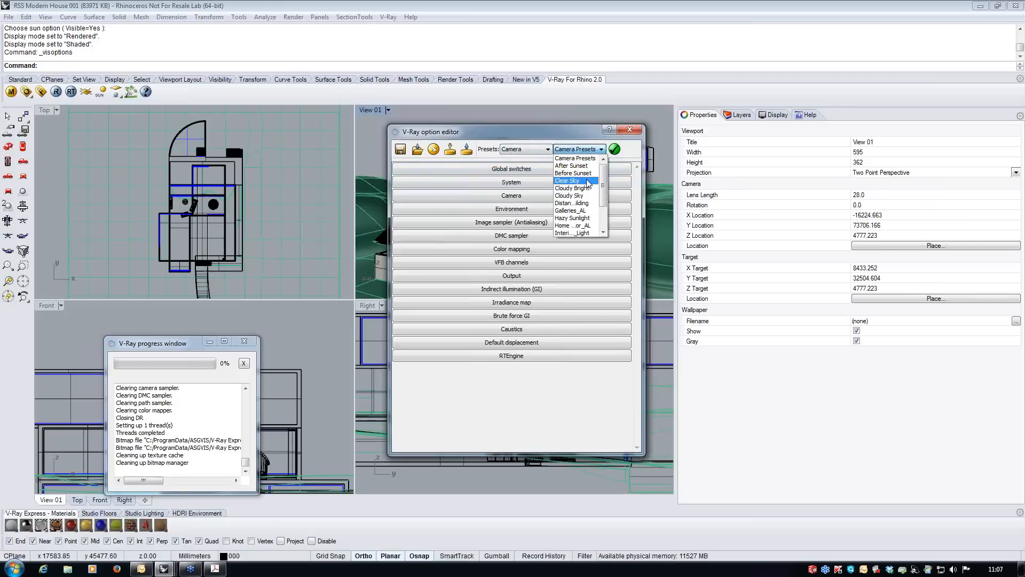
left_click(588, 182)
left_click(615, 150)
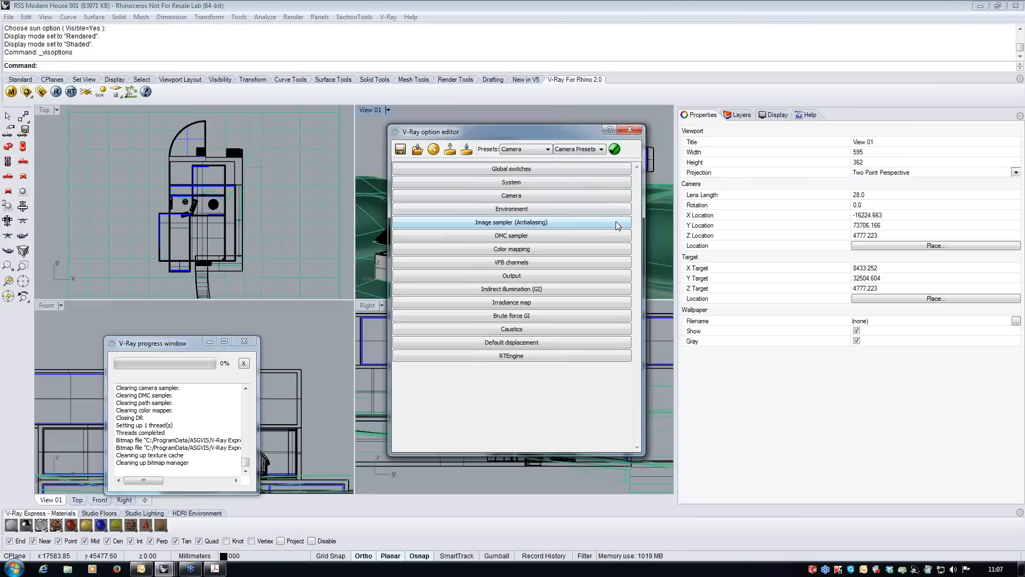
left_click(581, 150)
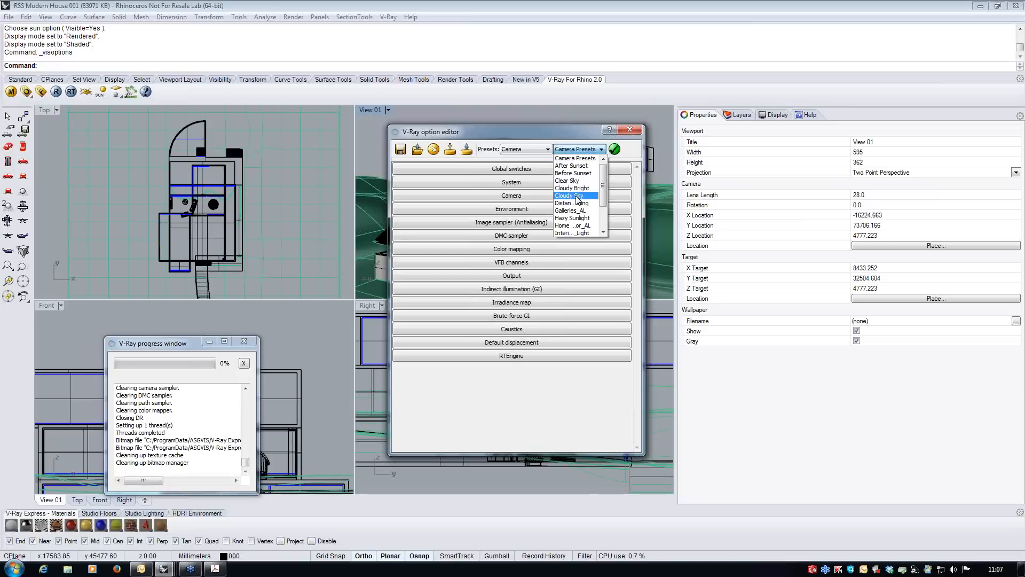
left_click(576, 158)
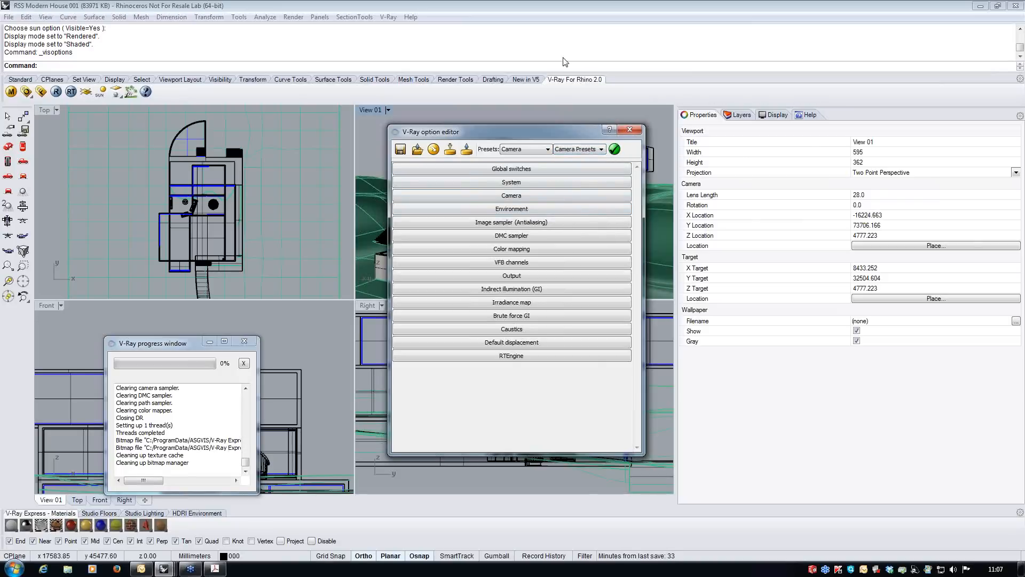
left_click(636, 130)
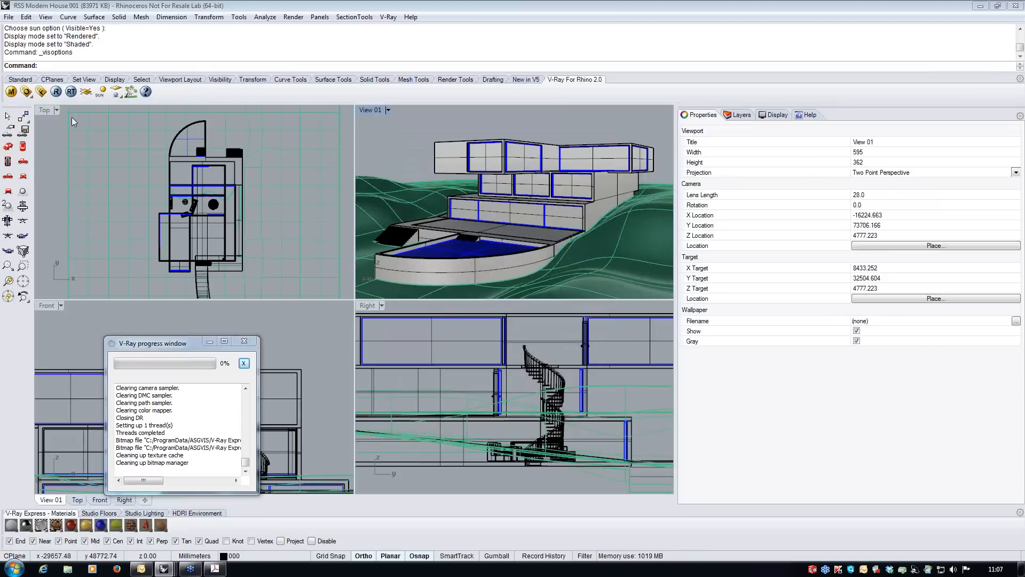
Step: Start a real-time render of View 01, lower its camera slightly, and move the frame buffer clear of the perspective viewport
left_click(71, 92)
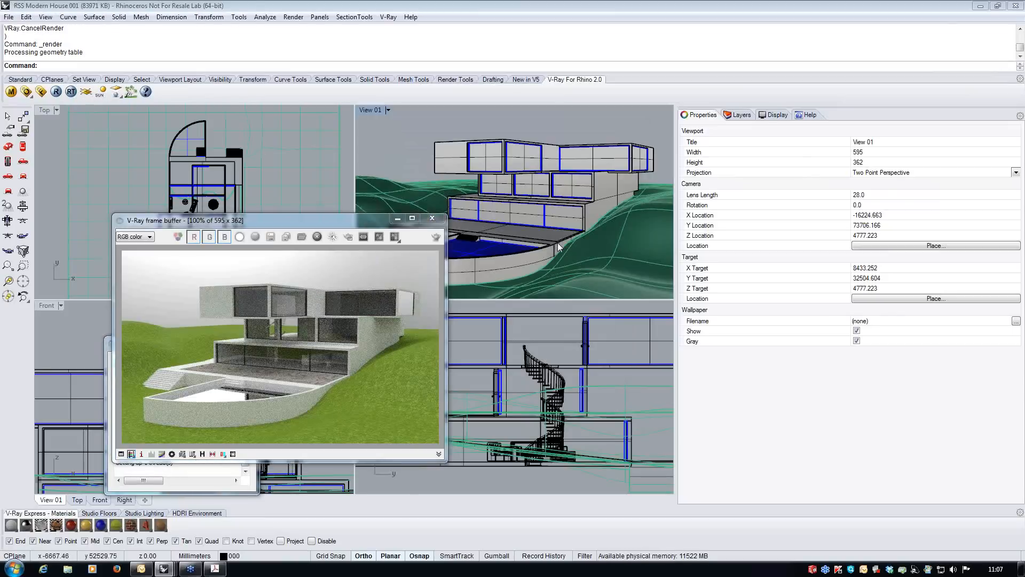
right_click_drag(569, 242, 571, 242, "shift")
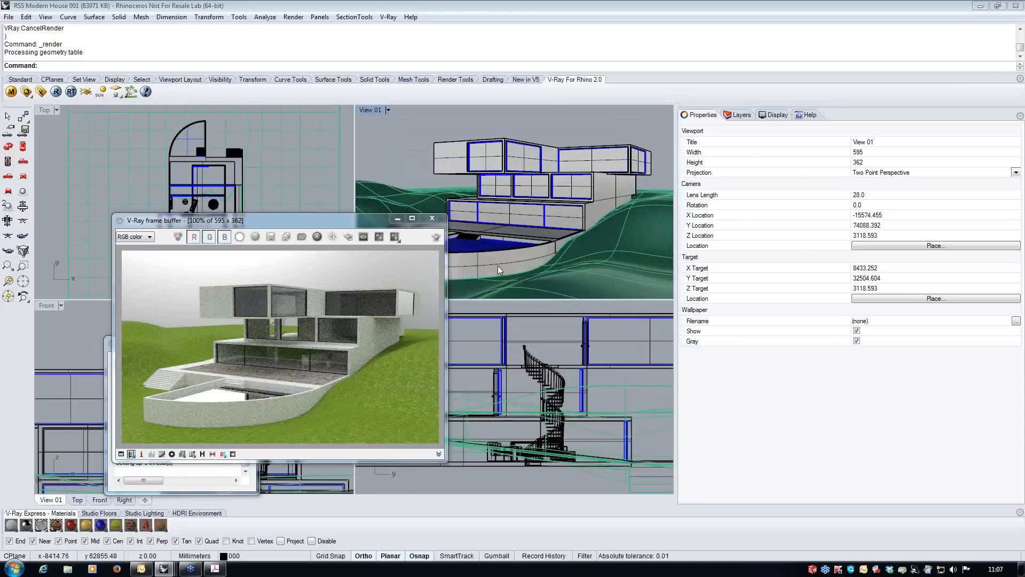
left_click_drag(345, 223, 334, 223)
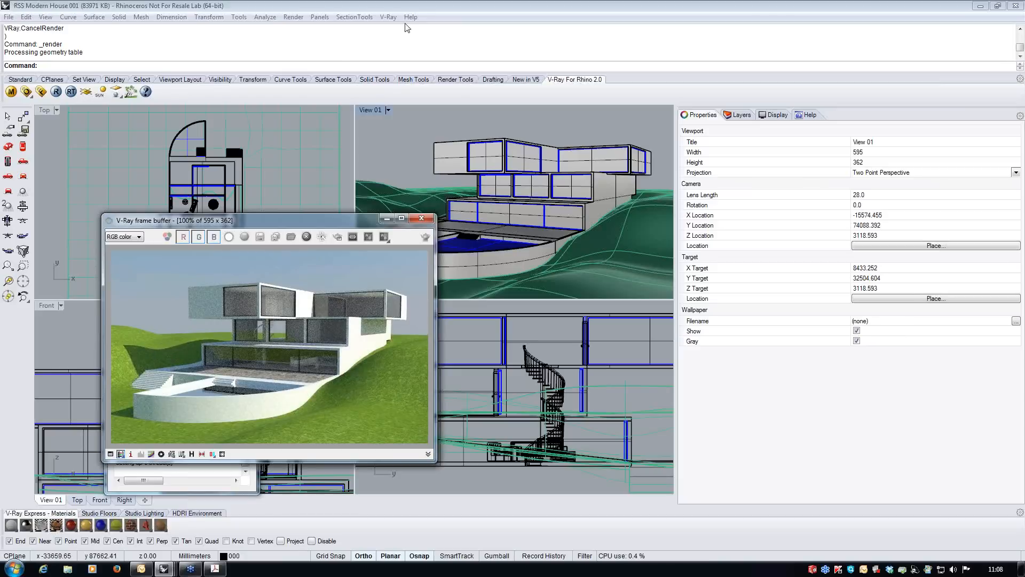
left_click_drag(350, 221, 306, 201)
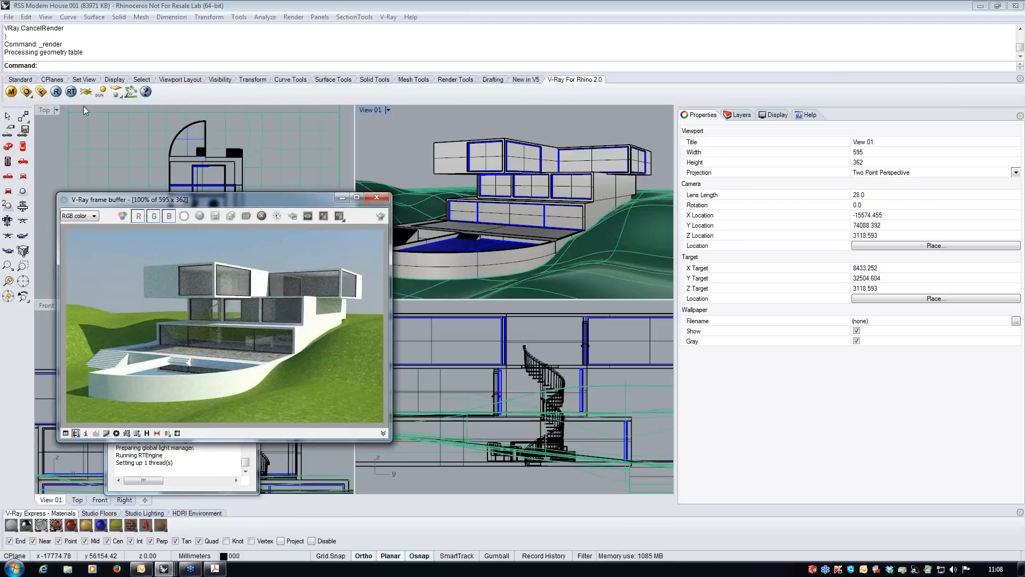
Step: Open the document sun settings and try late-afternoon times of about 17:09 and 17:49, ending at about 17:00
left_click(320, 17)
left_click(348, 146)
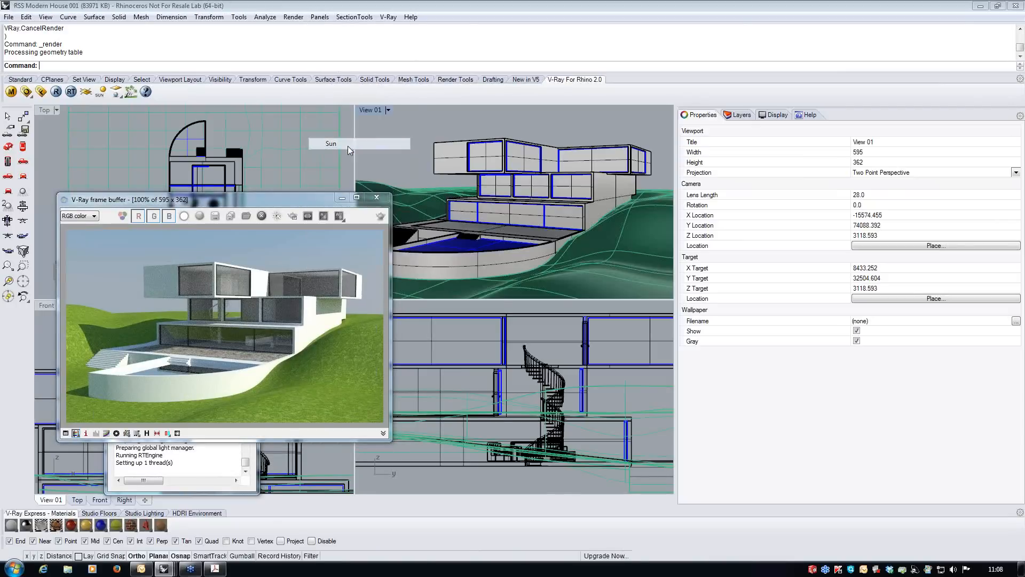
left_click_drag(417, 230, 539, 317)
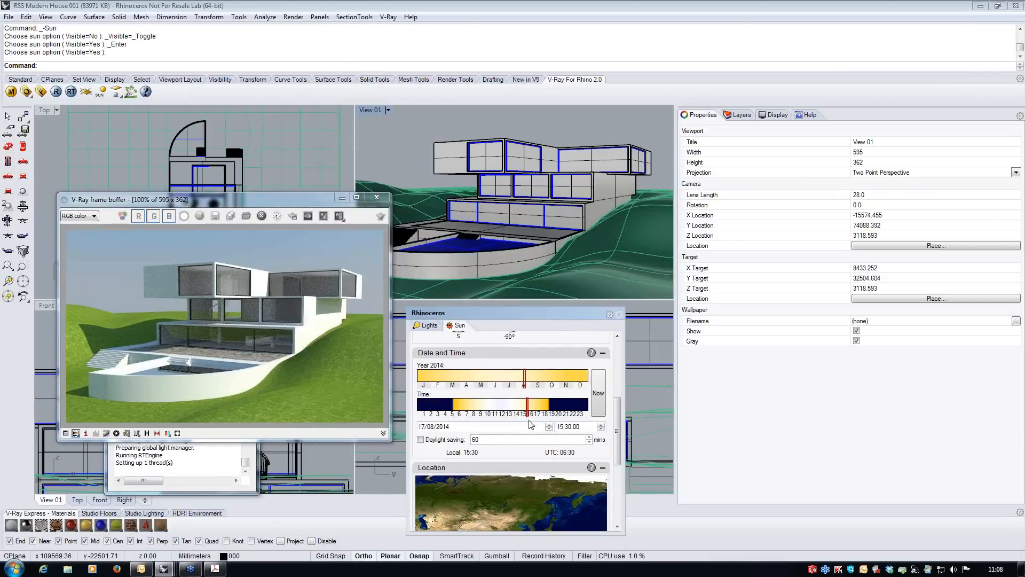
left_click_drag(529, 416, 540, 416)
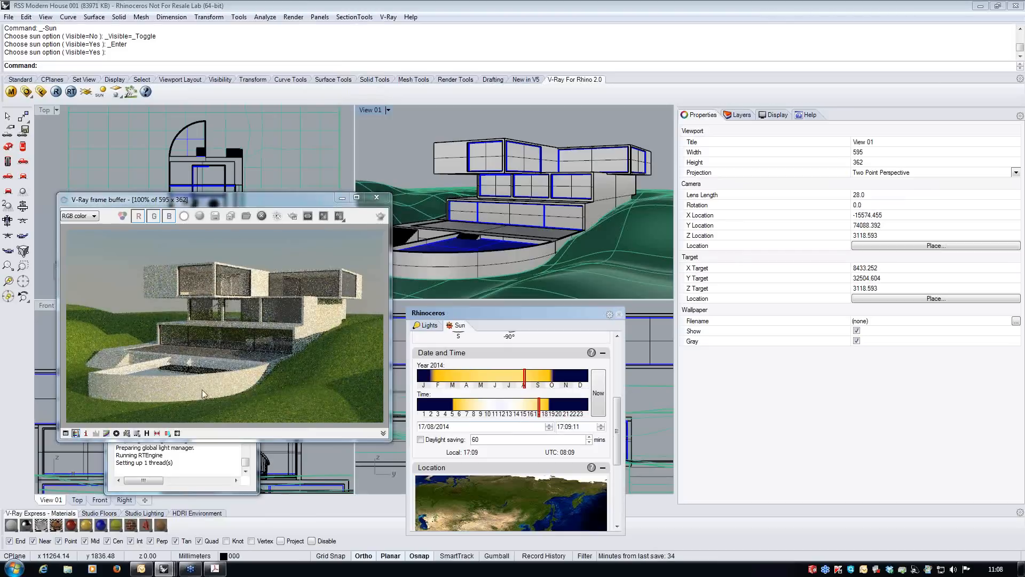
mouse_move(540, 413)
left_mouse_down()
mouse_move(467, 421)
mouse_move(546, 420)
left_mouse_up()
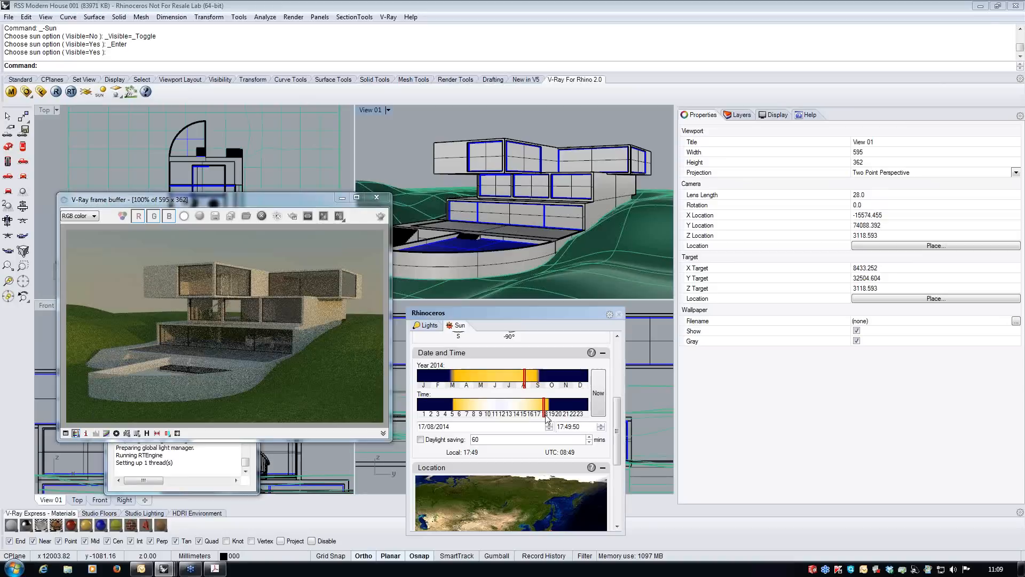
mouse_move(544, 416)
left_mouse_down()
mouse_move(467, 416)
mouse_move(540, 416)
left_mouse_up()
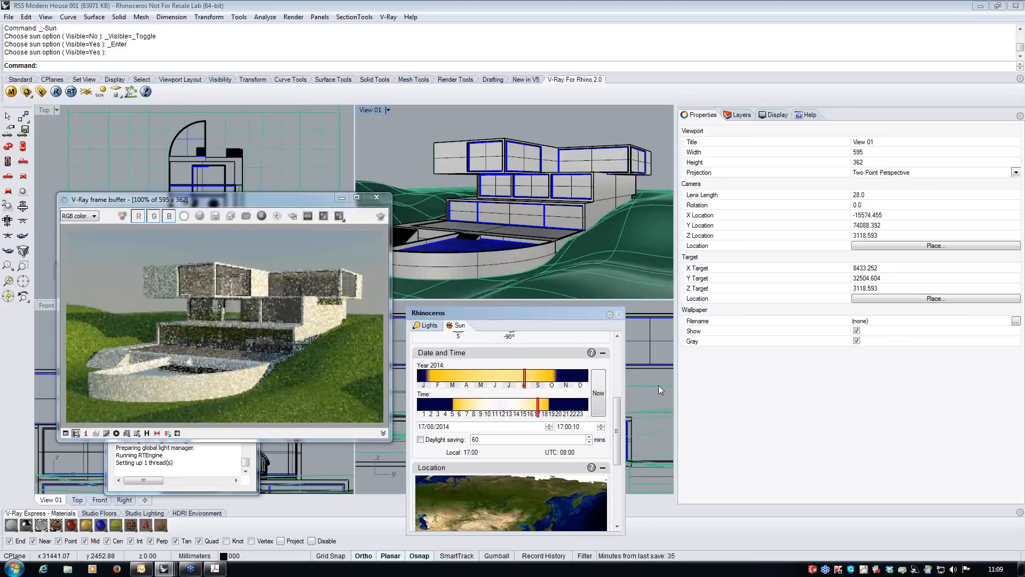
Step: Turn on the 012 Lights layer
left_click(739, 116)
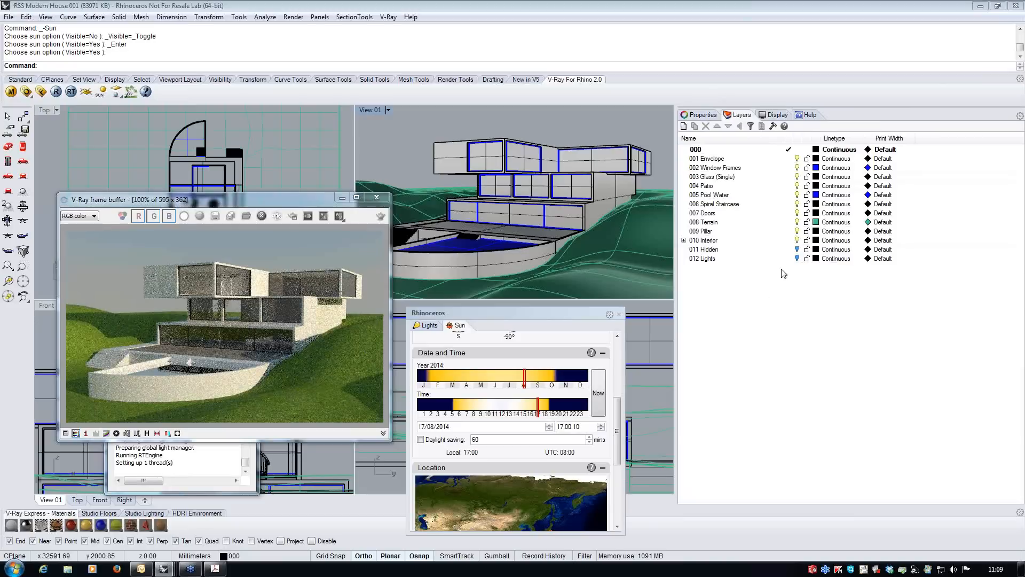
left_click(797, 258)
left_click(798, 259)
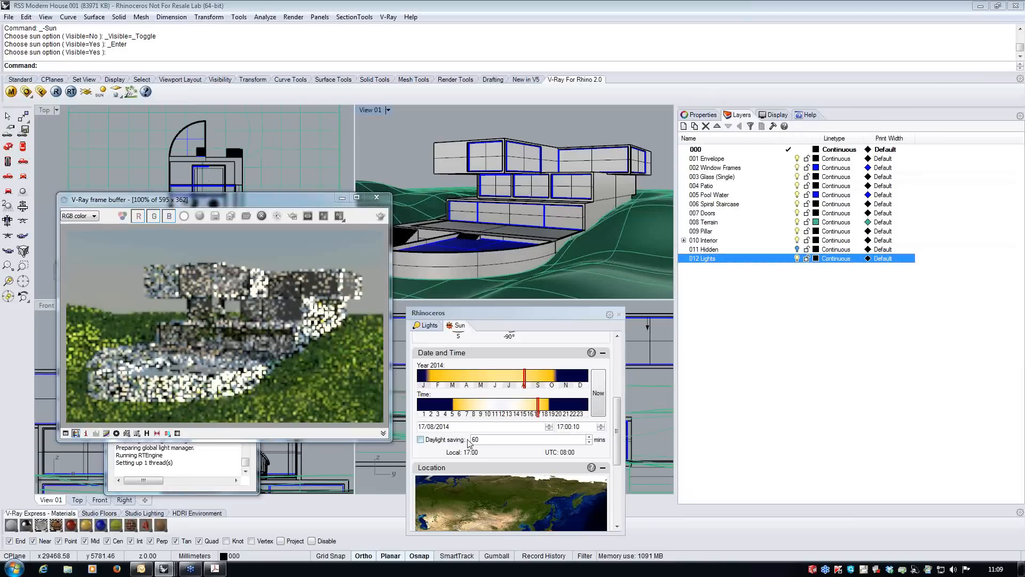
Step: Try evening sun times of about 18:30, 18:44, 19:56 and 18:57 to compare the dusk lighting with the lights on
left_click_drag(540, 415, 553, 418)
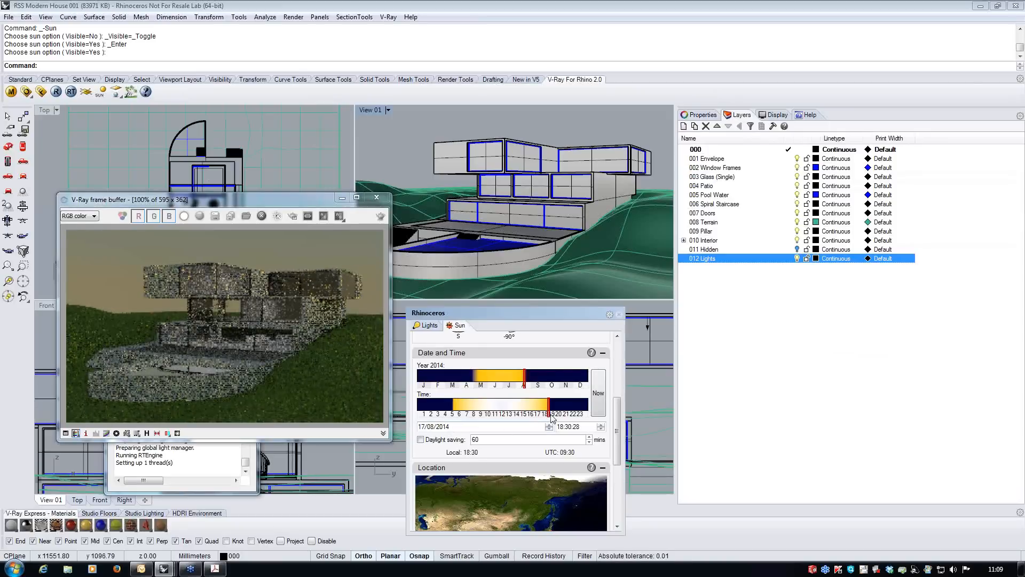
left_click_drag(547, 417, 551, 415)
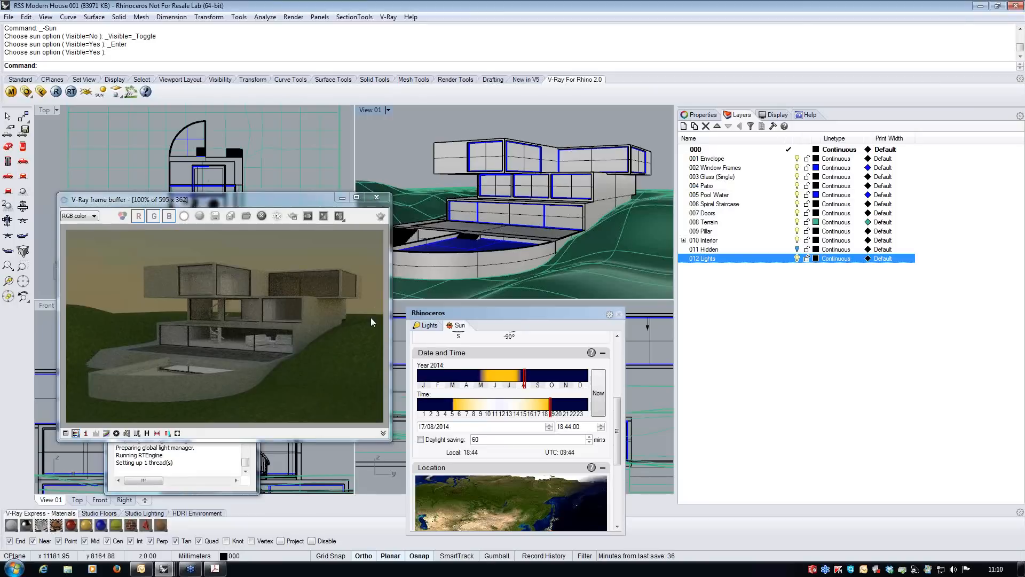
left_click_drag(551, 409, 558, 416)
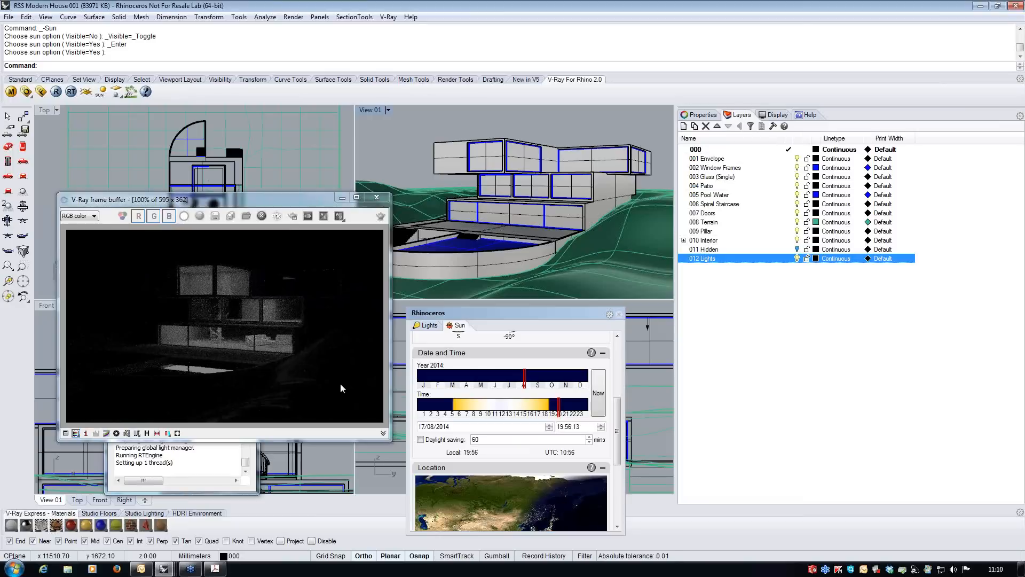
left_click_drag(558, 415, 551, 416)
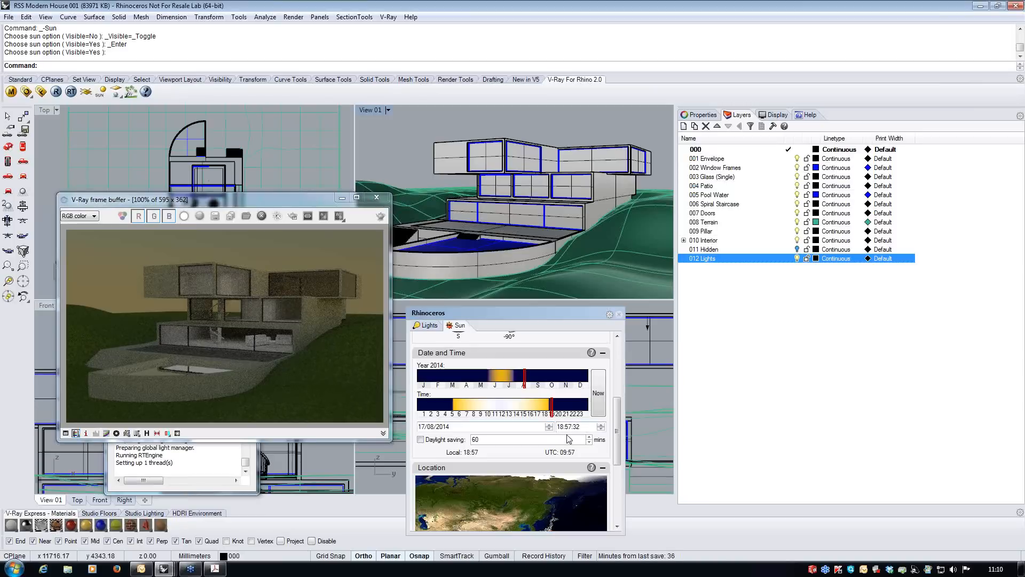
Step: Set the sun's time to about 15:25 and close the sun settings
left_click_drag(551, 415, 528, 421)
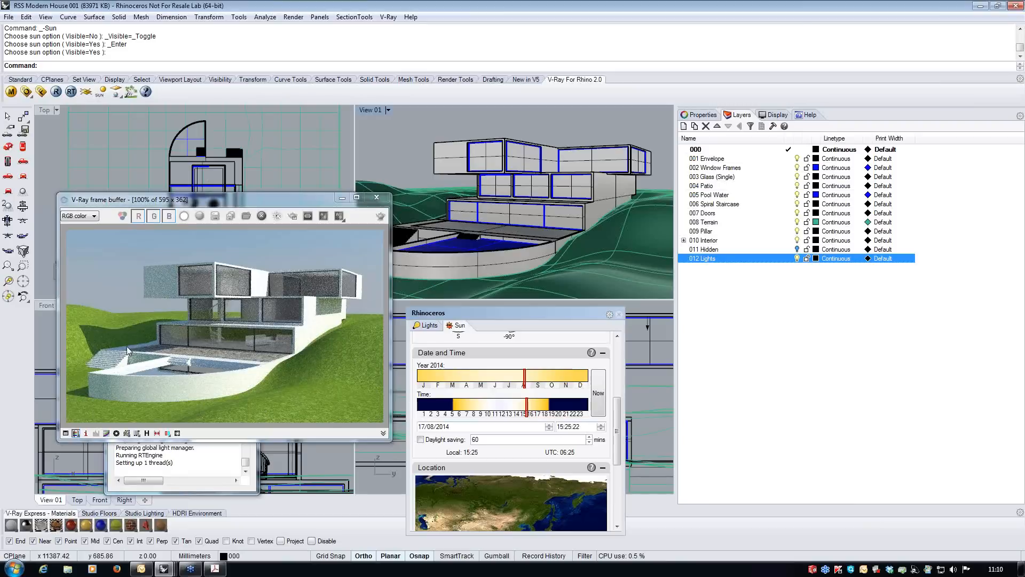
left_click(619, 315)
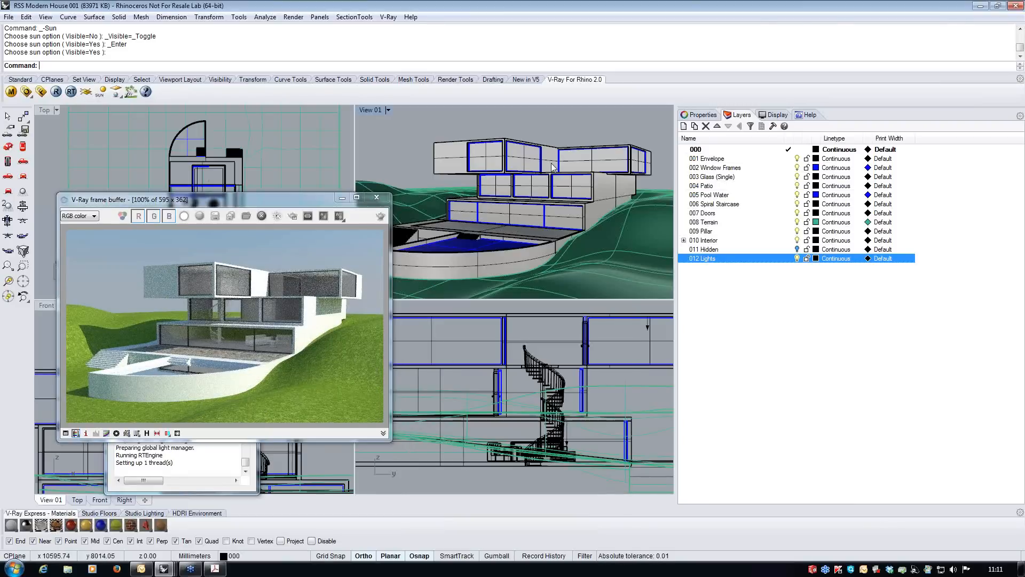
Step: Set the sun size to 6 in the GI skylight's TexSky texture, accept it, and collapse the environment options
left_click(26, 92)
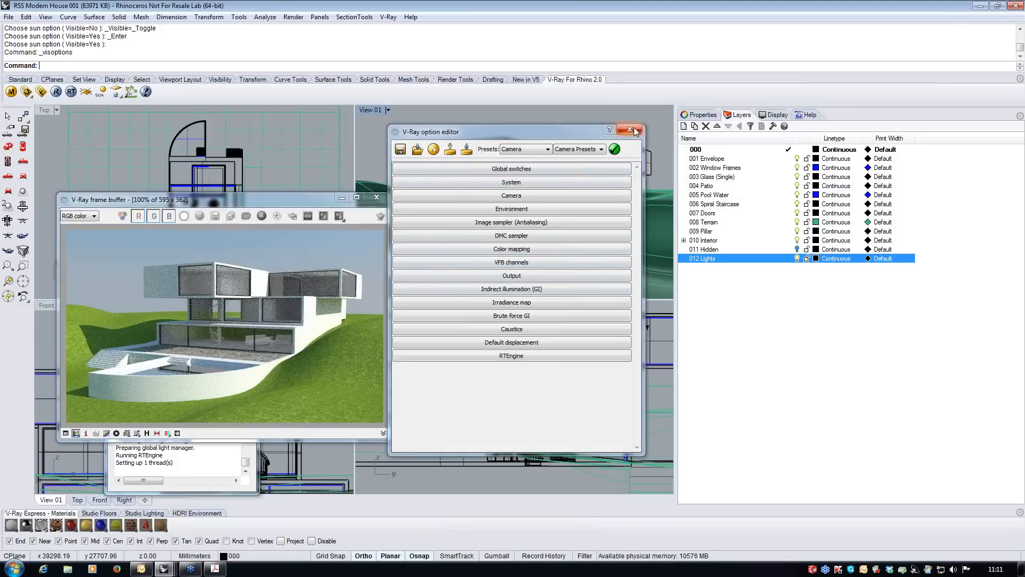
left_click(553, 209)
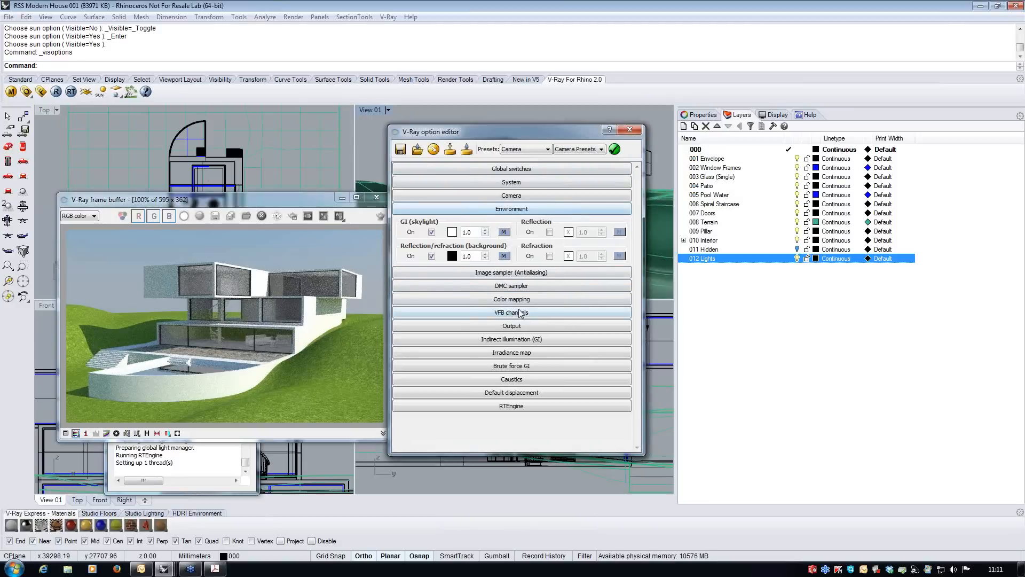
left_click(504, 233)
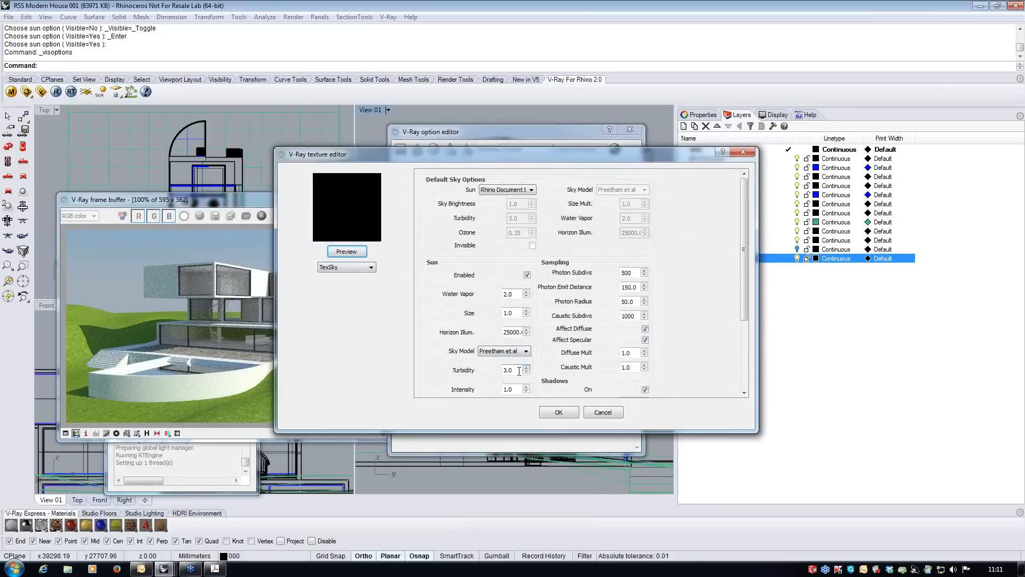
left_click(516, 313)
double_click(515, 313)
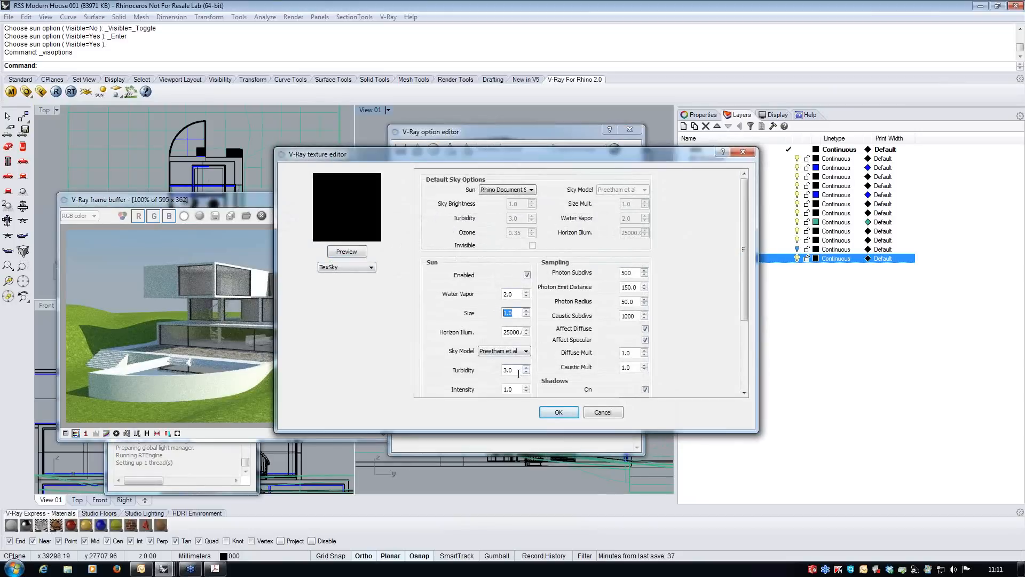
type("6")
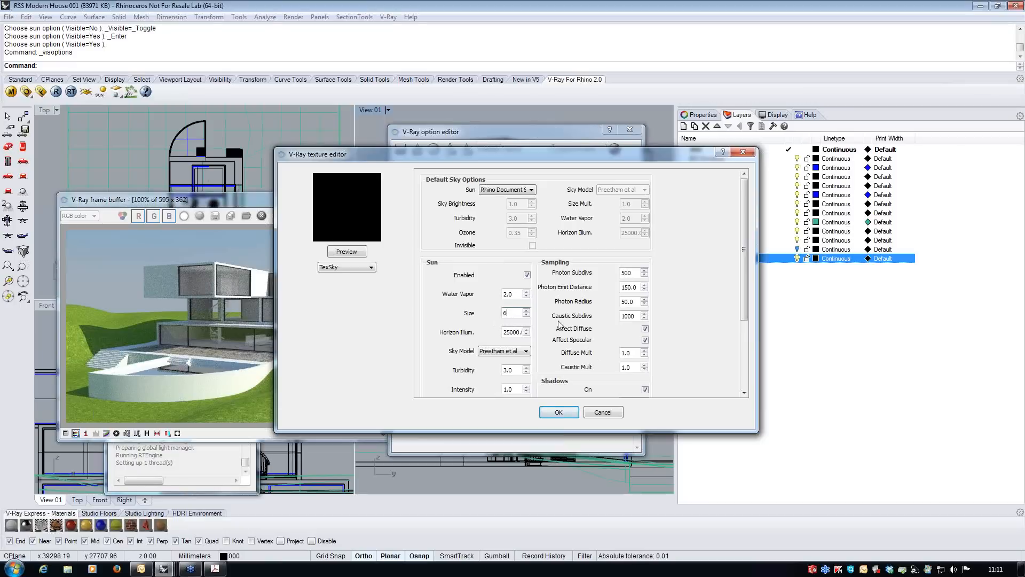
left_click(558, 412)
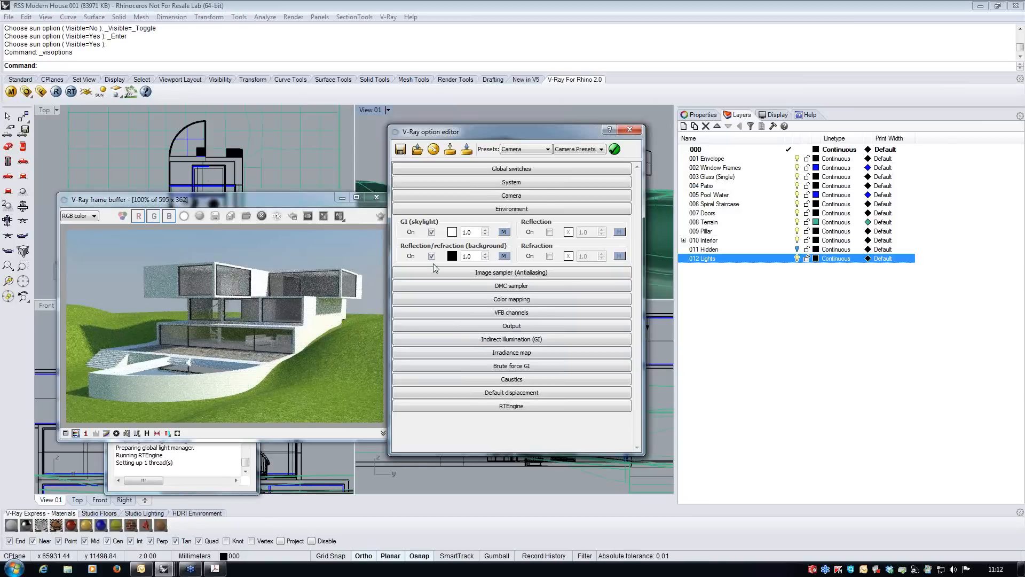
left_click(555, 210)
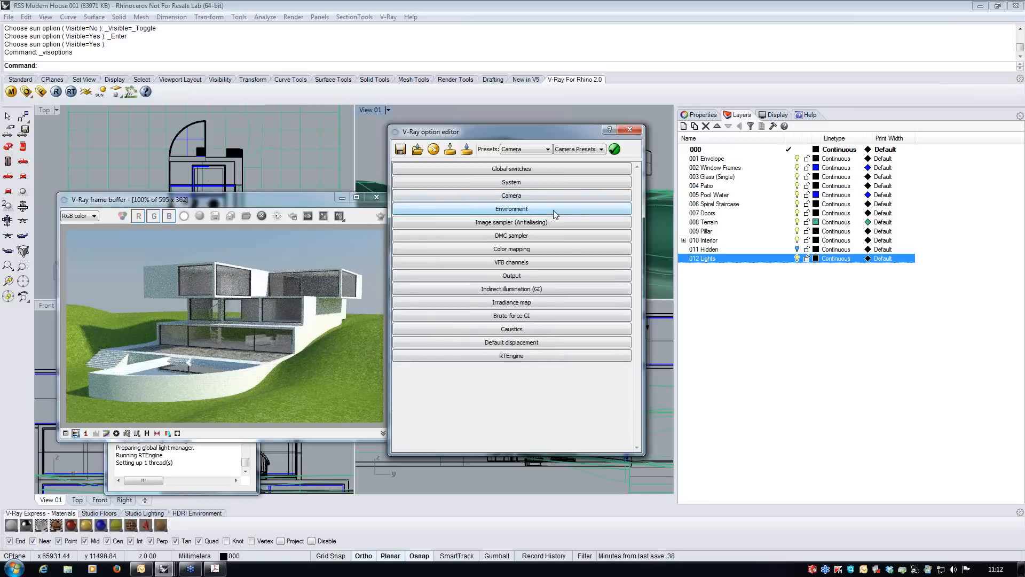
Step: Examine the camera presets and the physical camera's shutter speed, F-number and film speed (ISO) settings
left_click(582, 196)
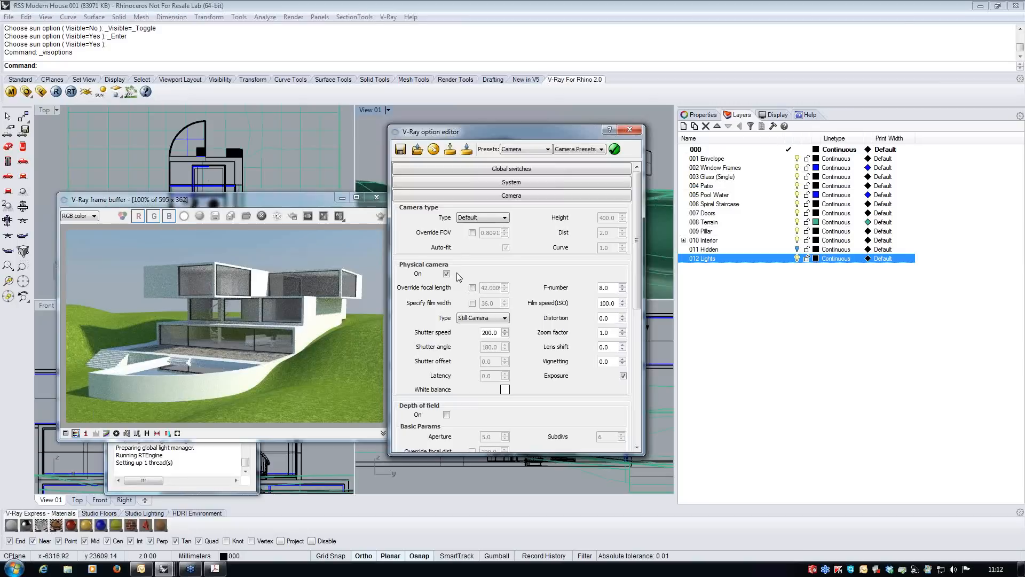
left_click(602, 149)
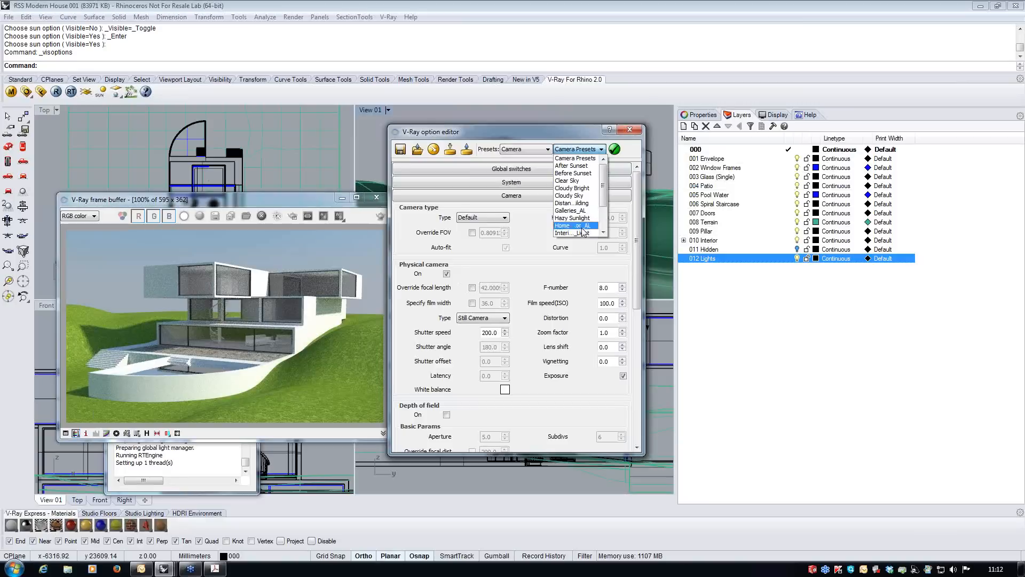
left_click(607, 292)
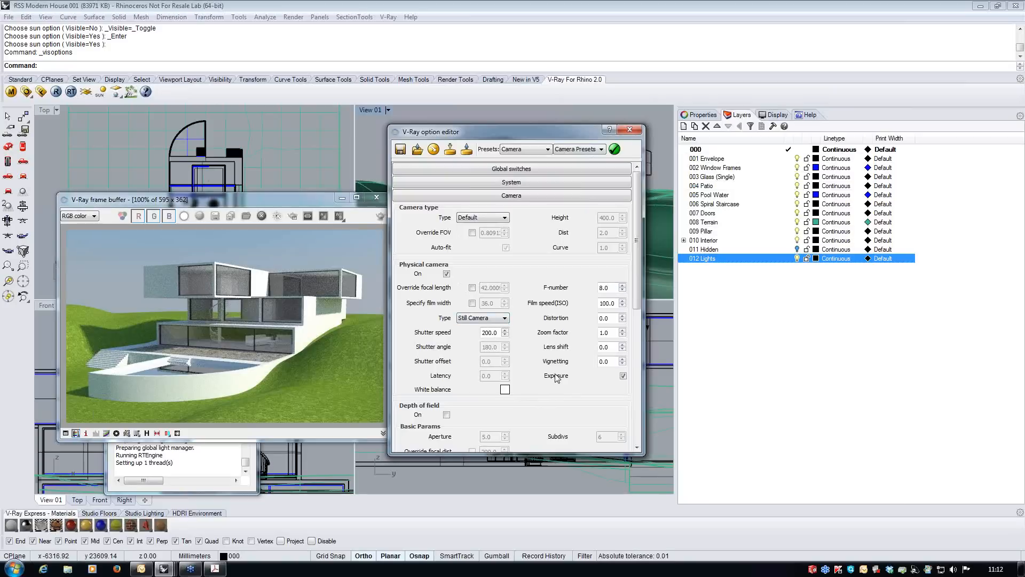
double_click(499, 333)
left_click(613, 287)
left_click_drag(608, 289, 593, 288)
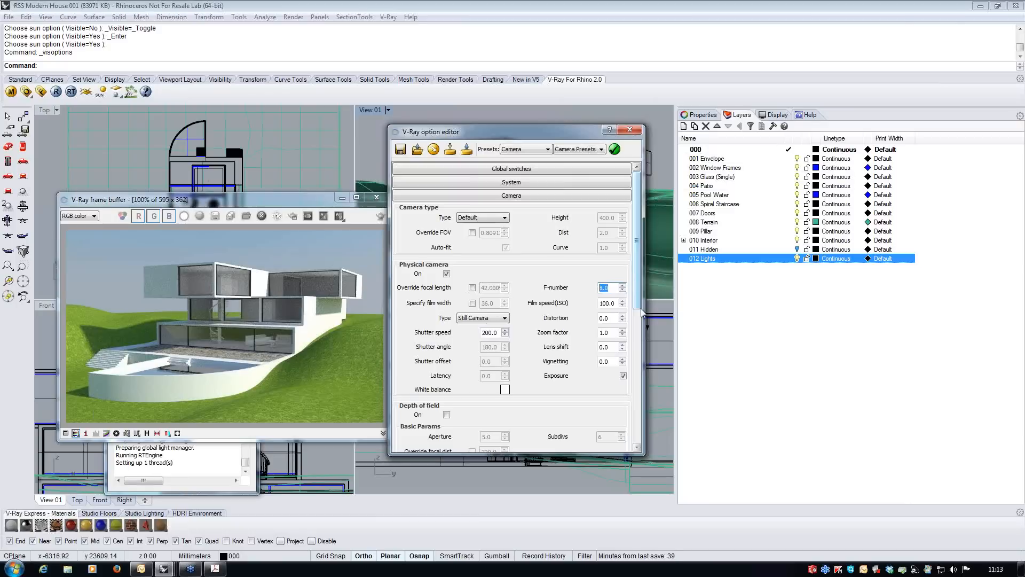
left_click(613, 302)
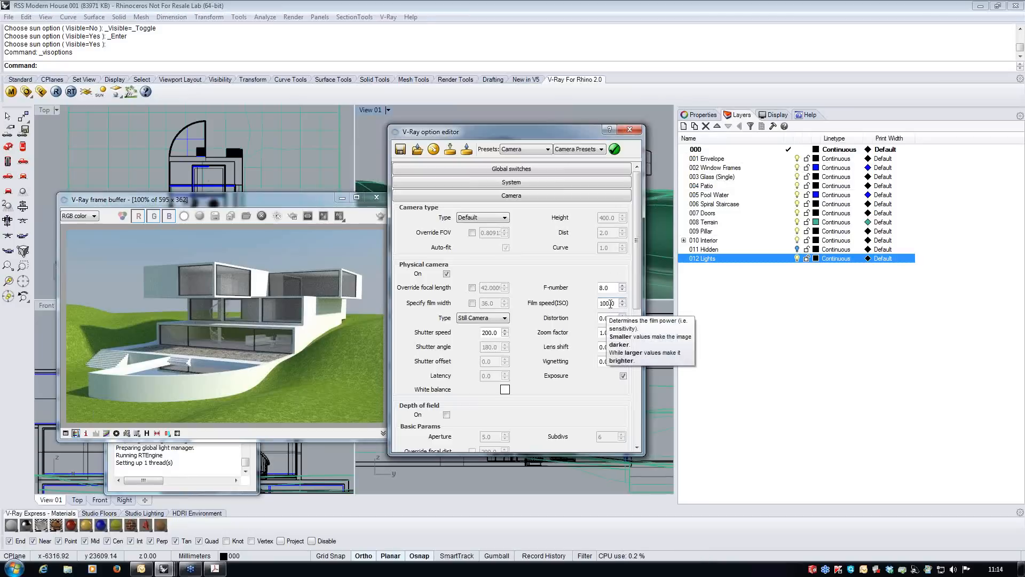
Step: Set the physical camera's film speed (ISO) to 90 and move the option editor clear of the camera viewport's house
left_click_drag(610, 304, 572, 303)
type("9")
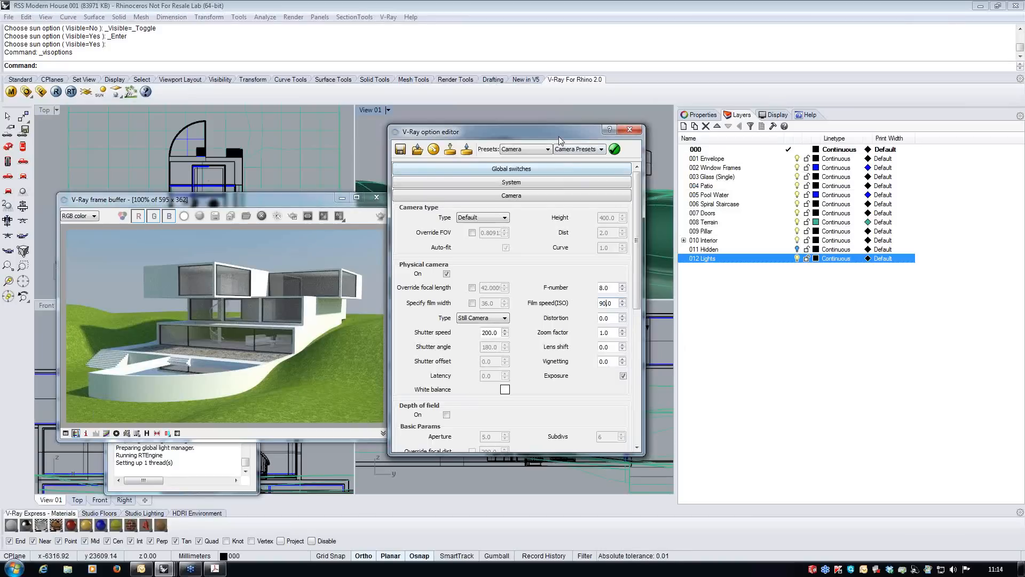
left_click_drag(561, 132, 552, 194)
right_click_drag(621, 168, 620, 167)
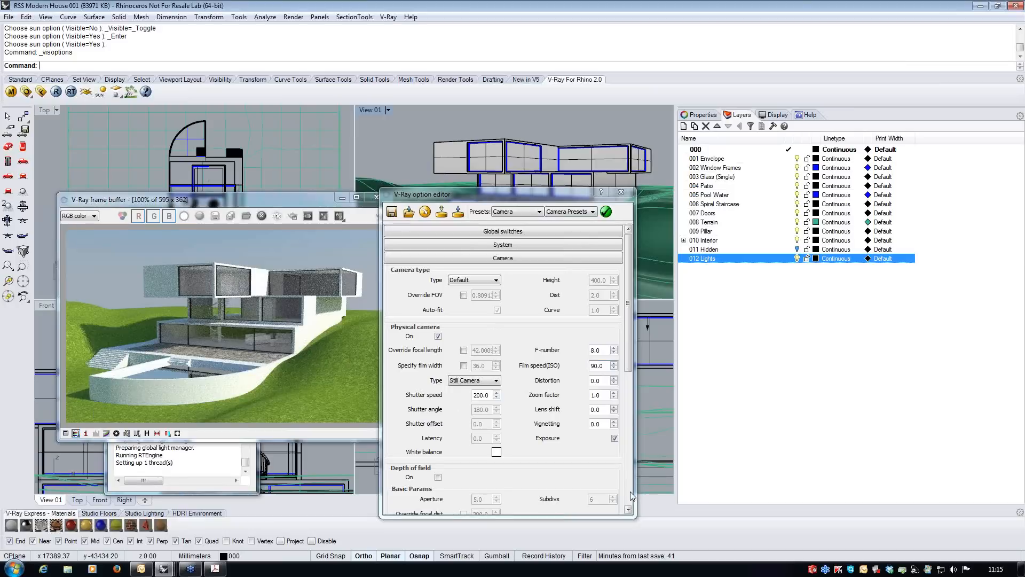
scroll(636, 389, "down", 3)
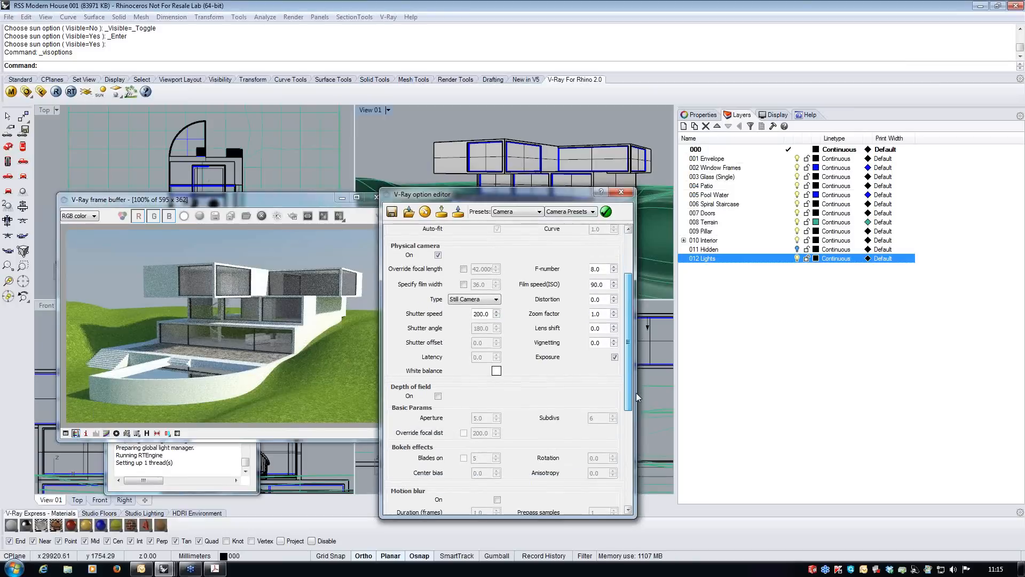
scroll(636, 383, "up", 1)
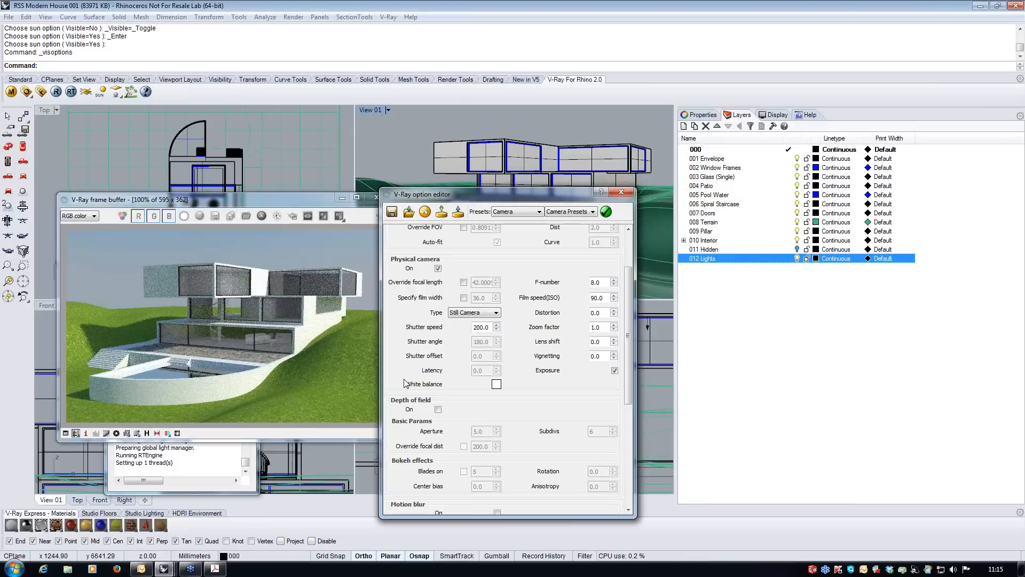
Step: Close the option editor and the render frame buffer, and switch to the RSS Modern House 002 model
left_click(626, 196)
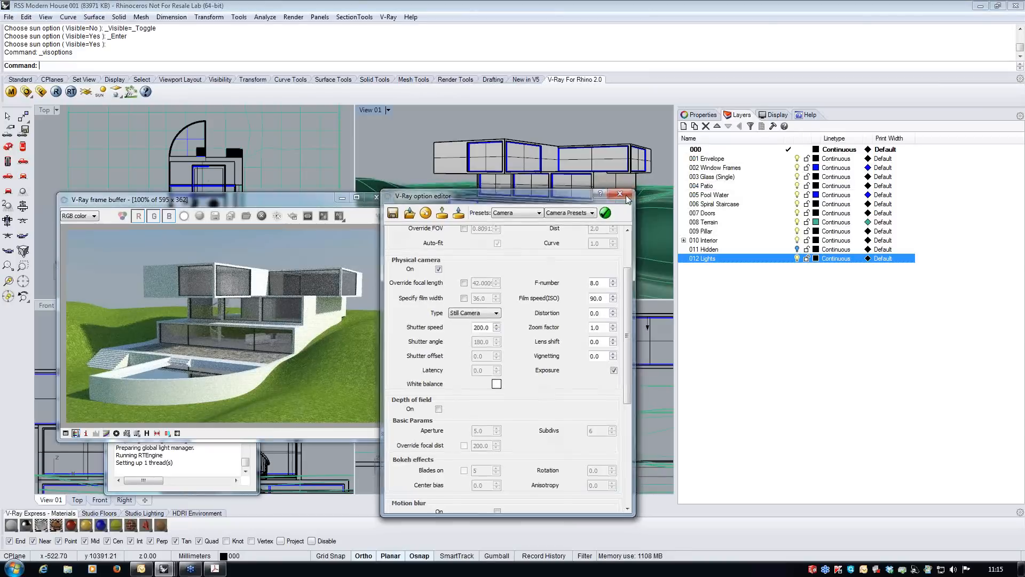
left_click(380, 200)
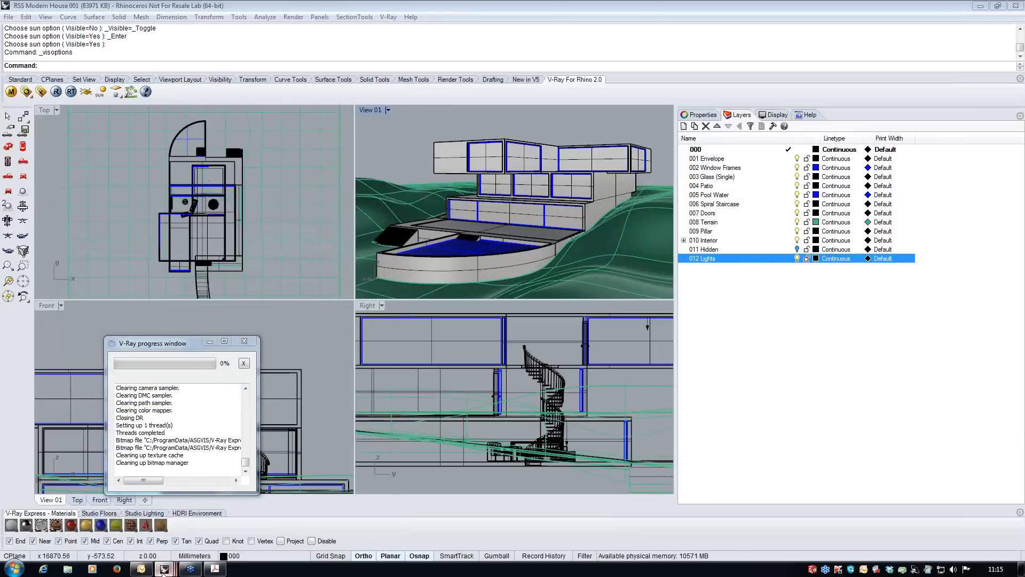
mouse_move(163, 569)
left_click(290, 527)
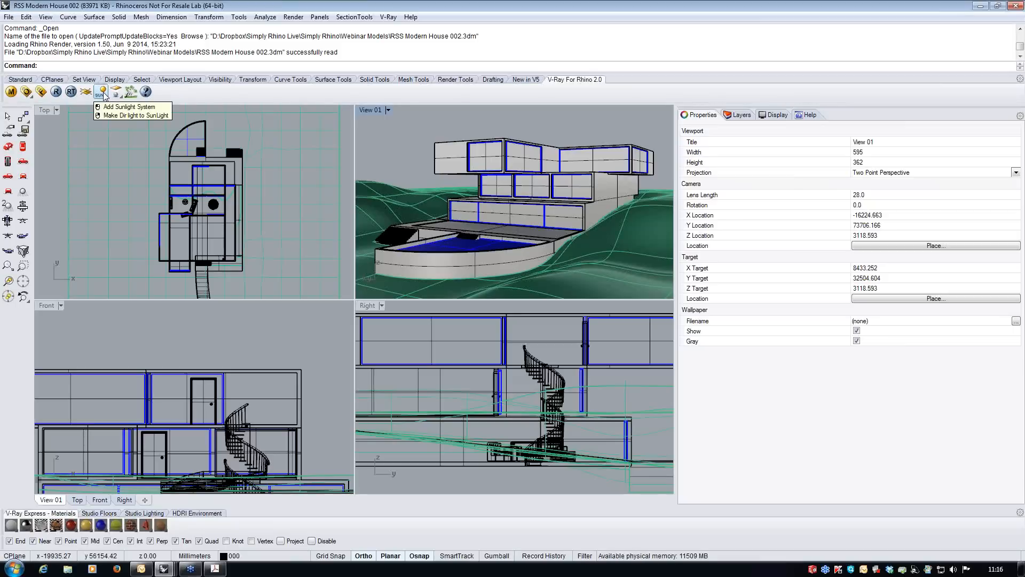
Step: Start a new V-Ray sunlight system with manual control off and its location set to Tokyo, Japan
left_click(104, 95)
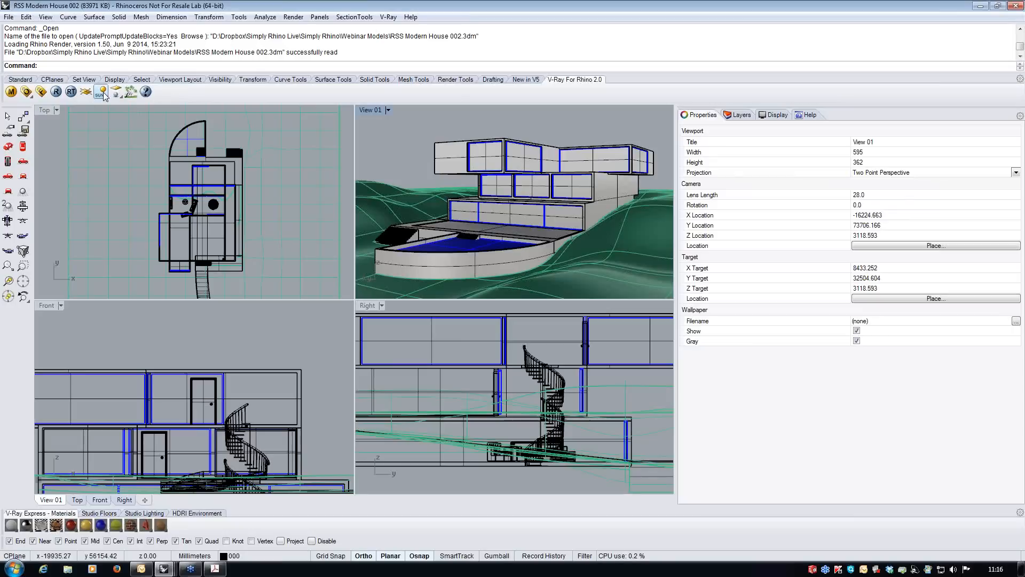
left_click(104, 95)
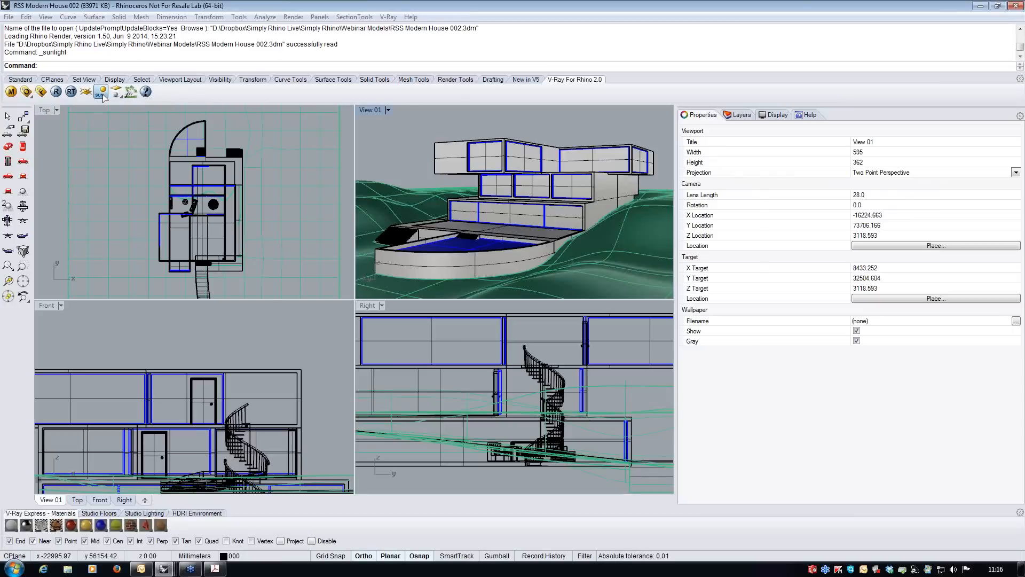
left_click_drag(415, 145, 440, 170)
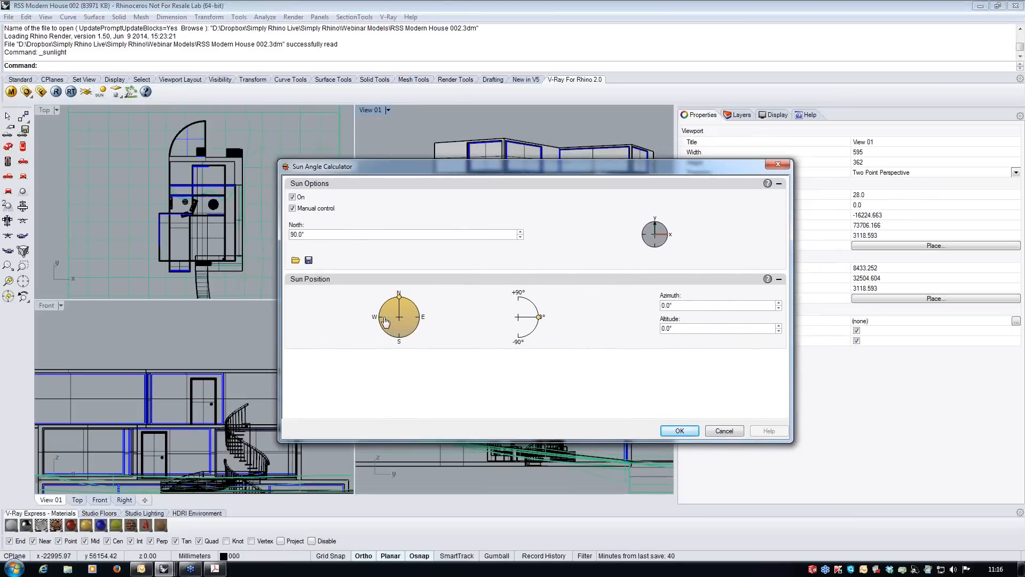
left_click(293, 209)
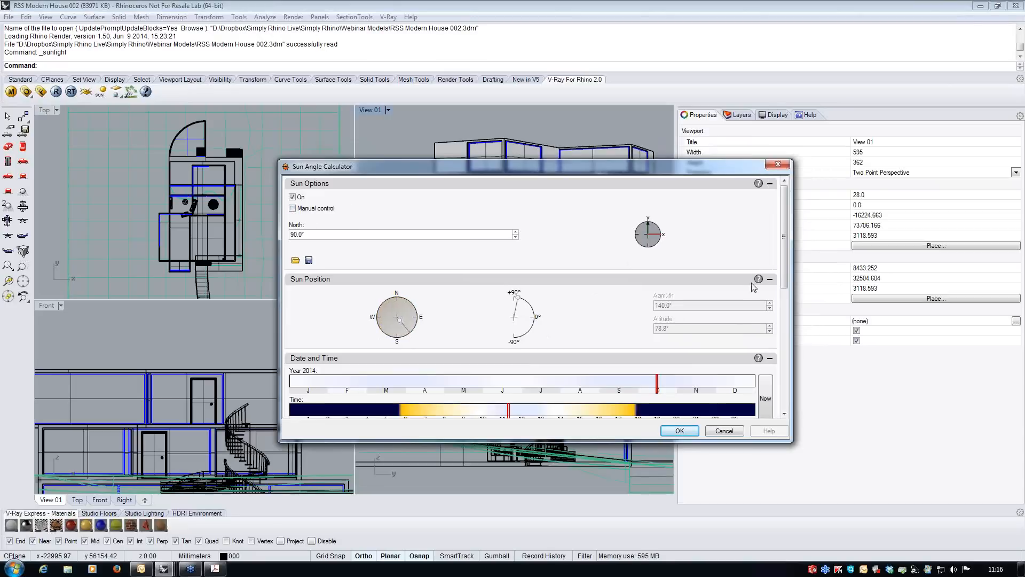
left_click_drag(784, 251, 790, 369)
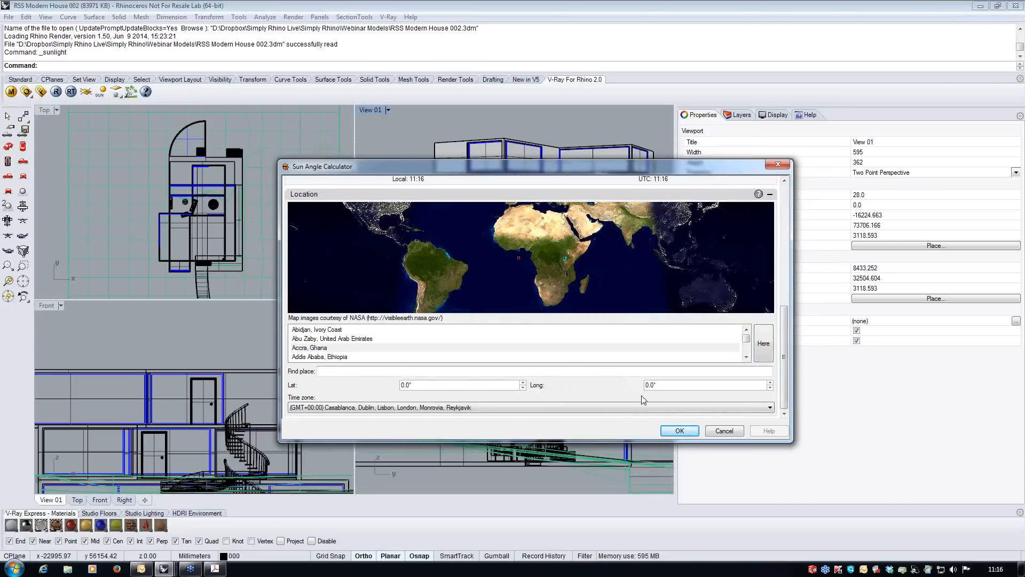
left_click(387, 357)
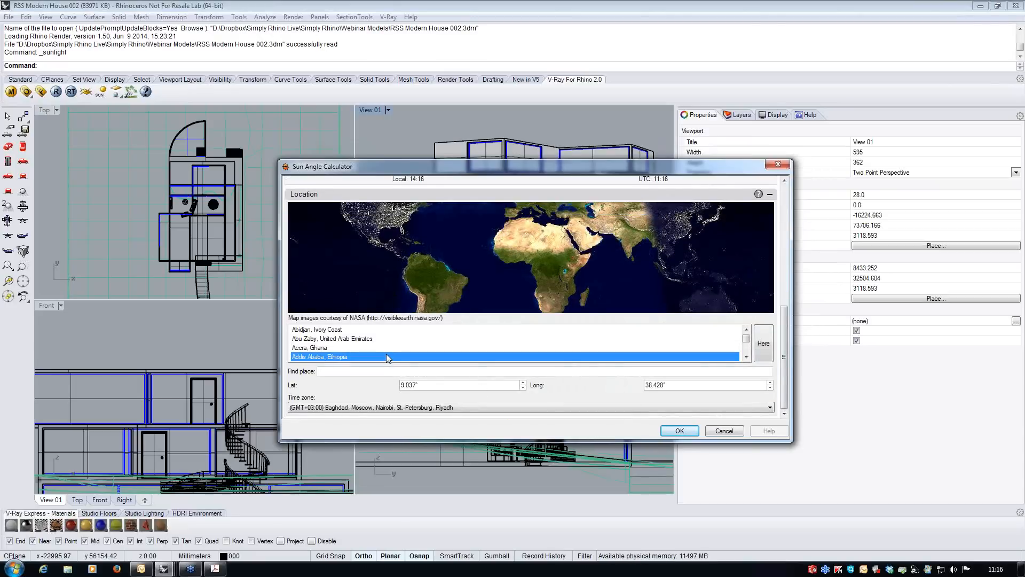
type("to")
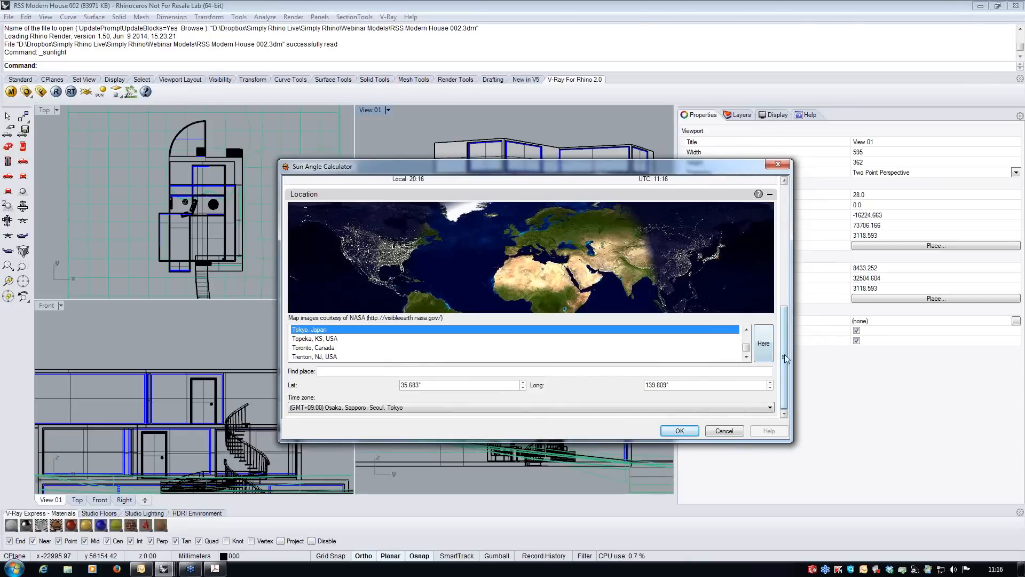
Step: Set the sun's date to 17/08/2014 and its time to 15:30
scroll(785, 360, "up", 5)
left_click(766, 329)
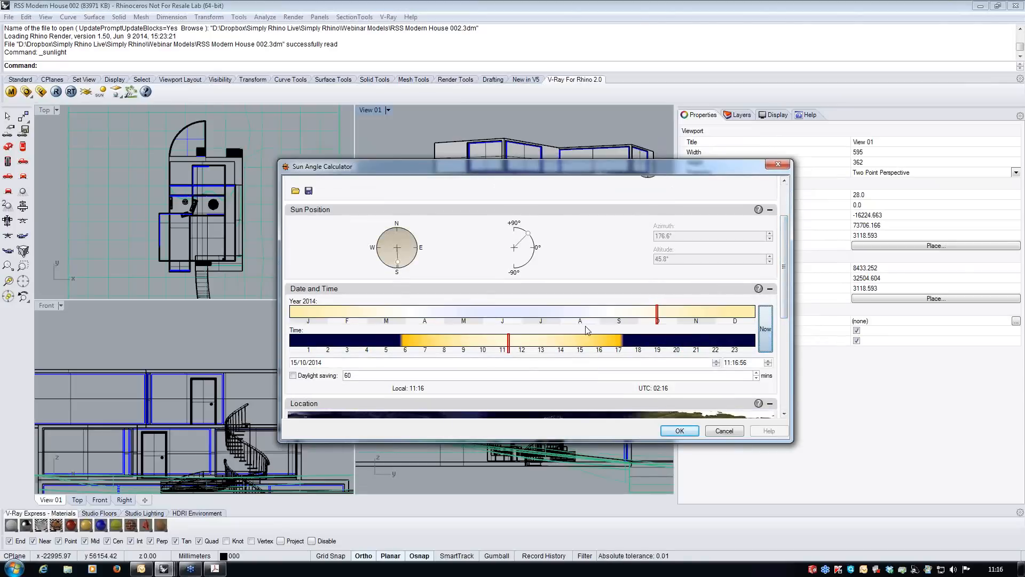
left_click_drag(658, 315, 590, 328)
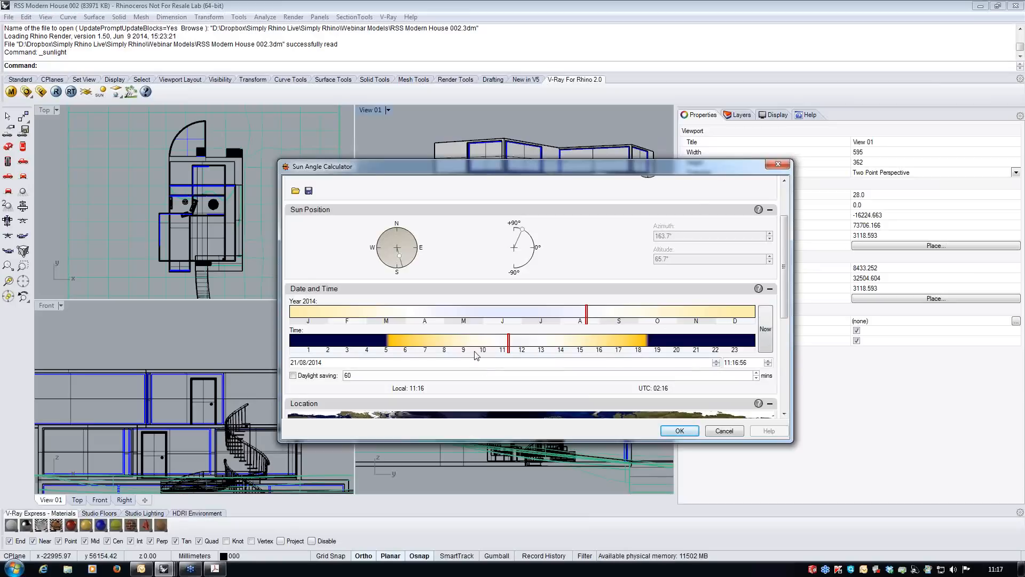
left_click(295, 363)
type("17")
key("Tab")
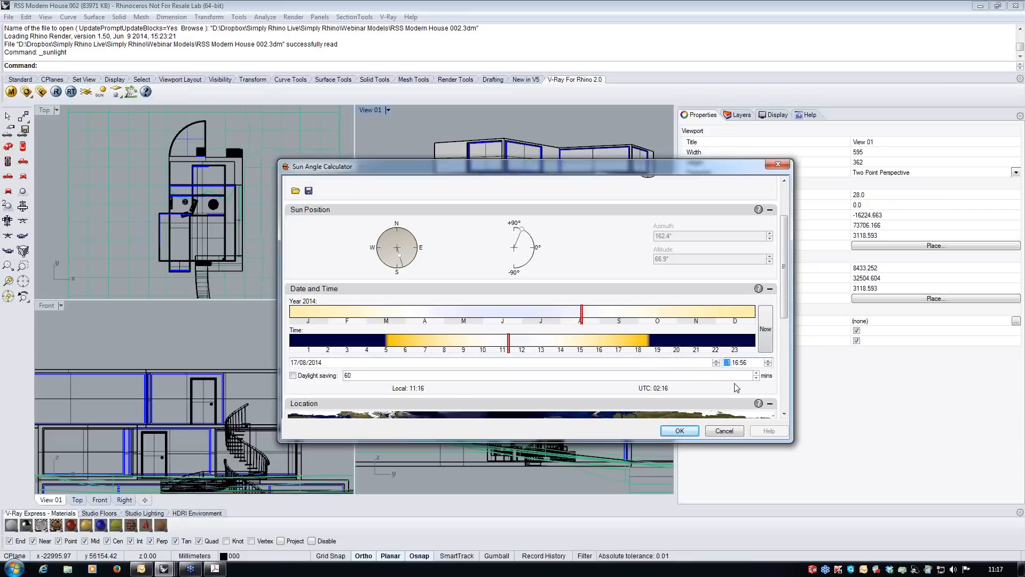
type("15:")
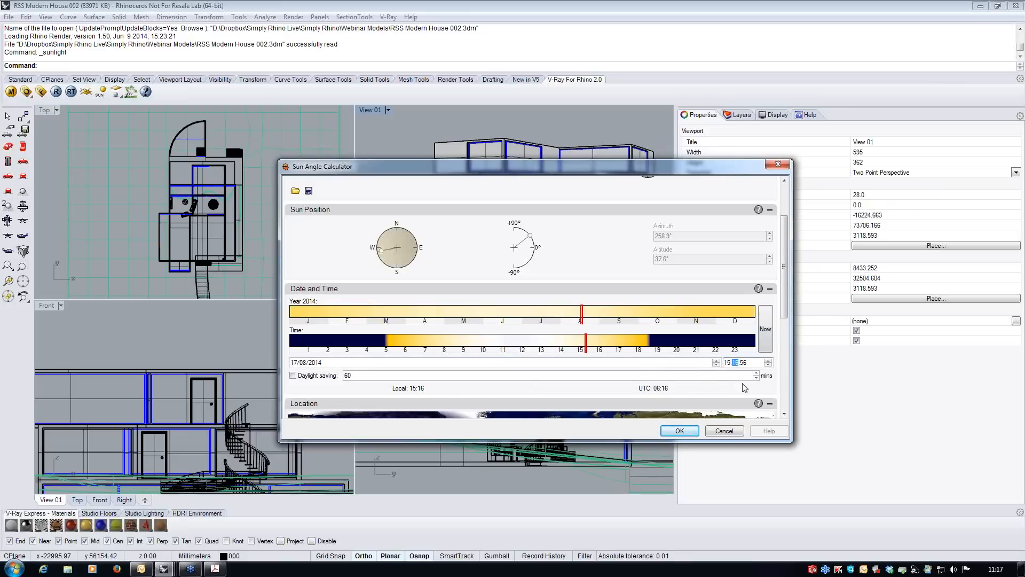
type("30")
Step: Accept the sun settings, place the sun beside the house's west side in the Top view, and select it
left_click(680, 430)
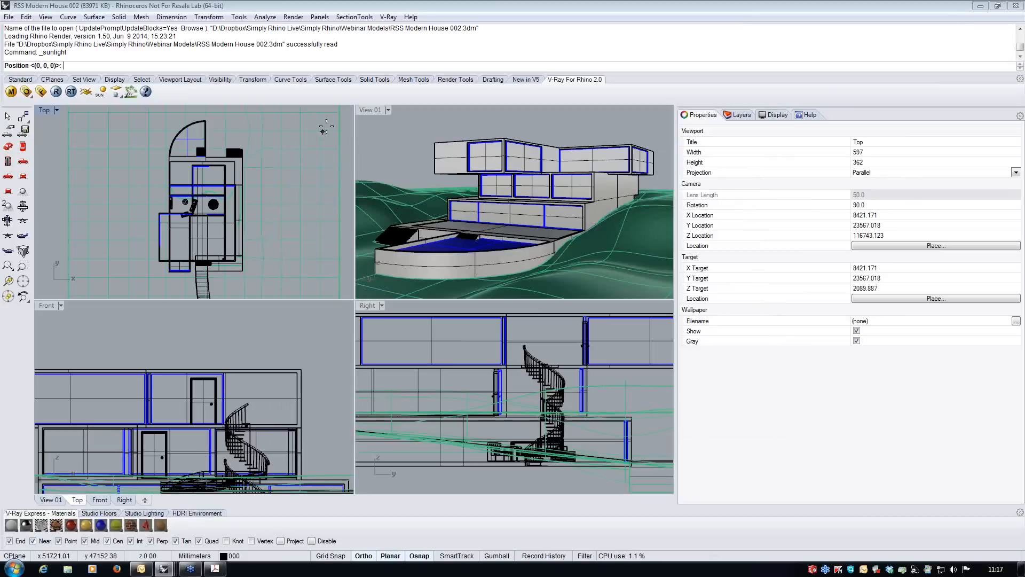
left_click(121, 230)
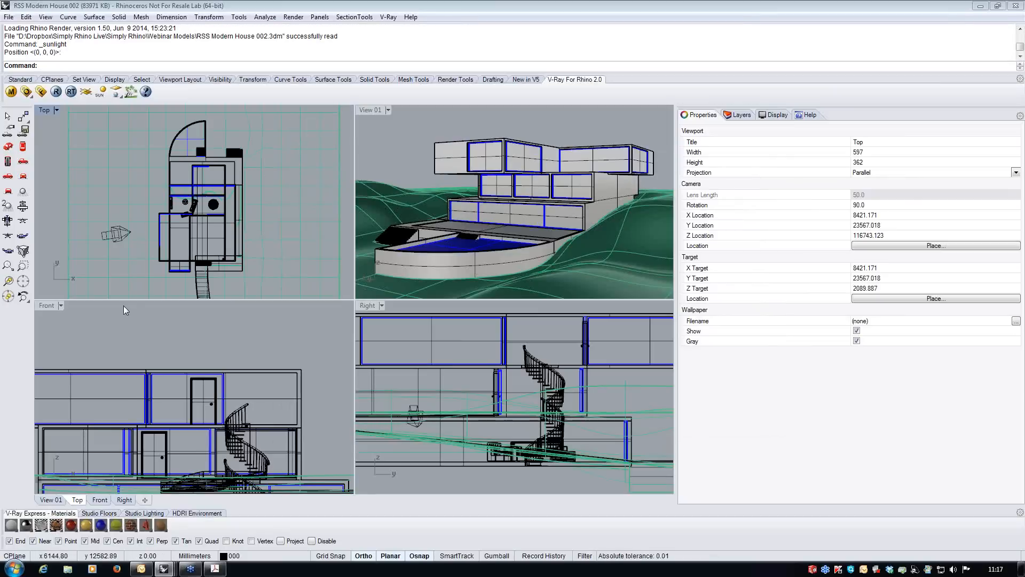
left_click(118, 239)
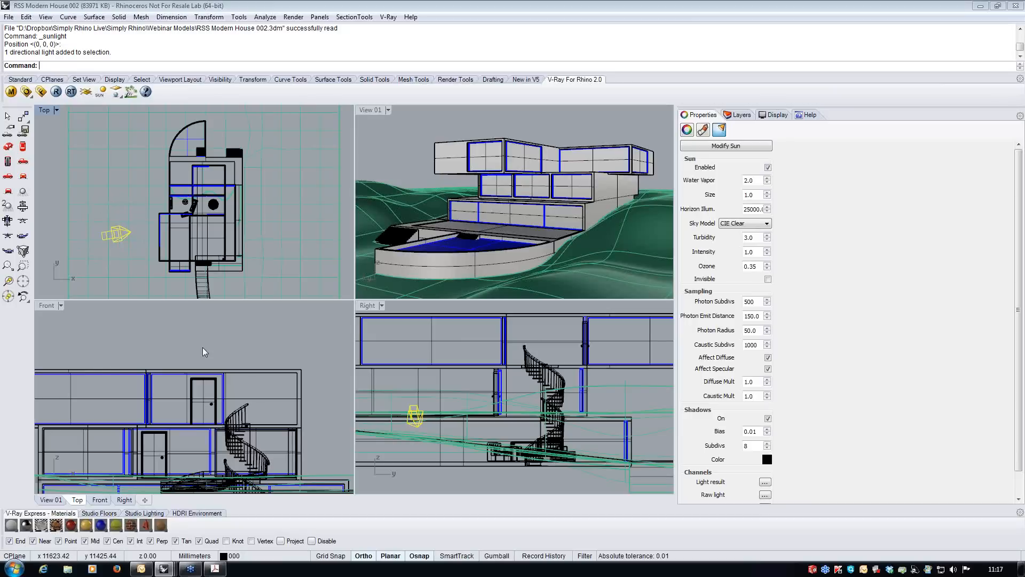
scroll(187, 396, "down", 5)
scroll(185, 396, "up", 4)
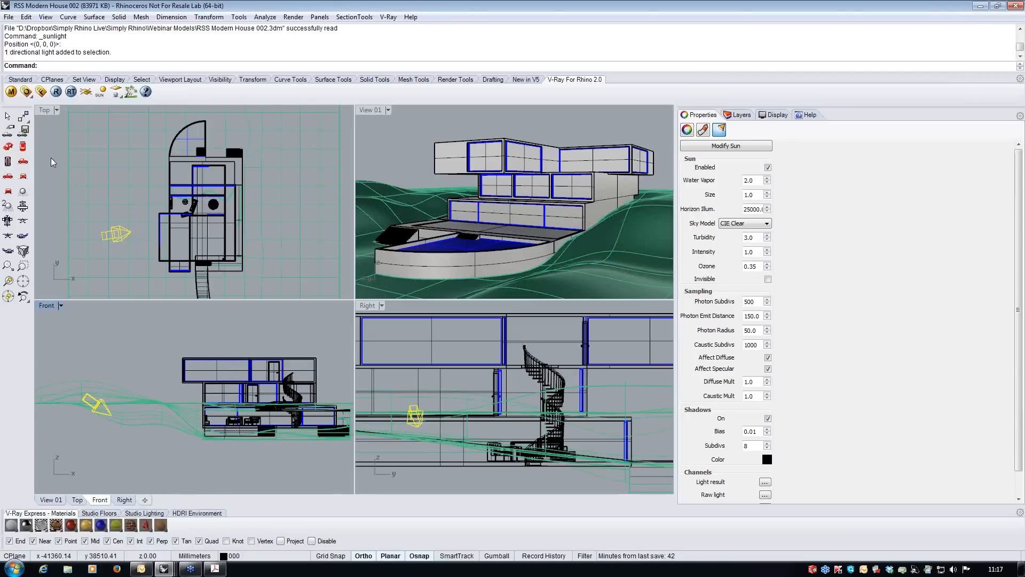
Step: Assign a TexSky texture to the GI skylight in the render options' environment settings
left_click(26, 91)
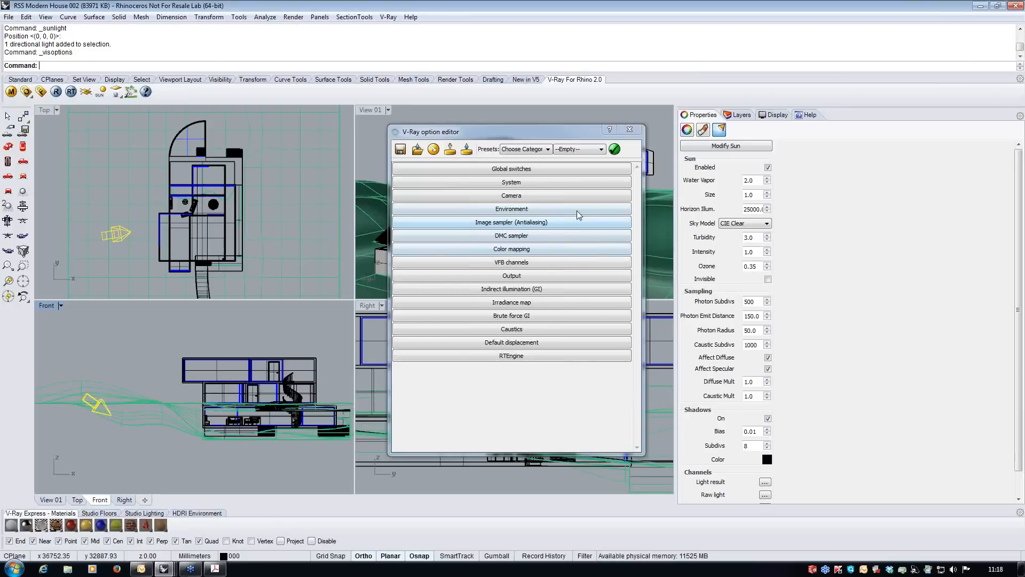
left_click(579, 211)
left_click(505, 233)
left_click(369, 267)
left_click_drag(372, 291, 372, 319)
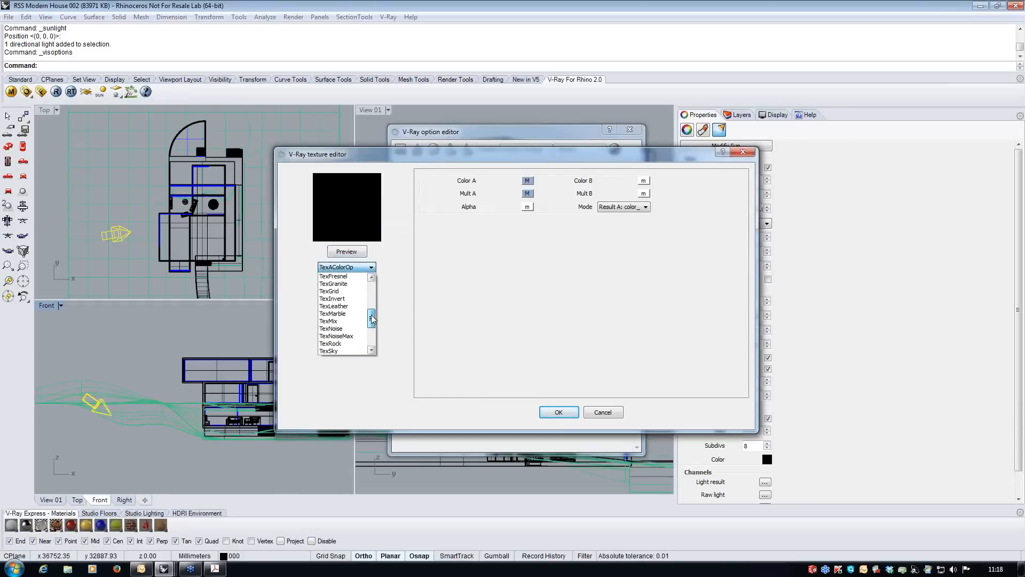
left_click(336, 335)
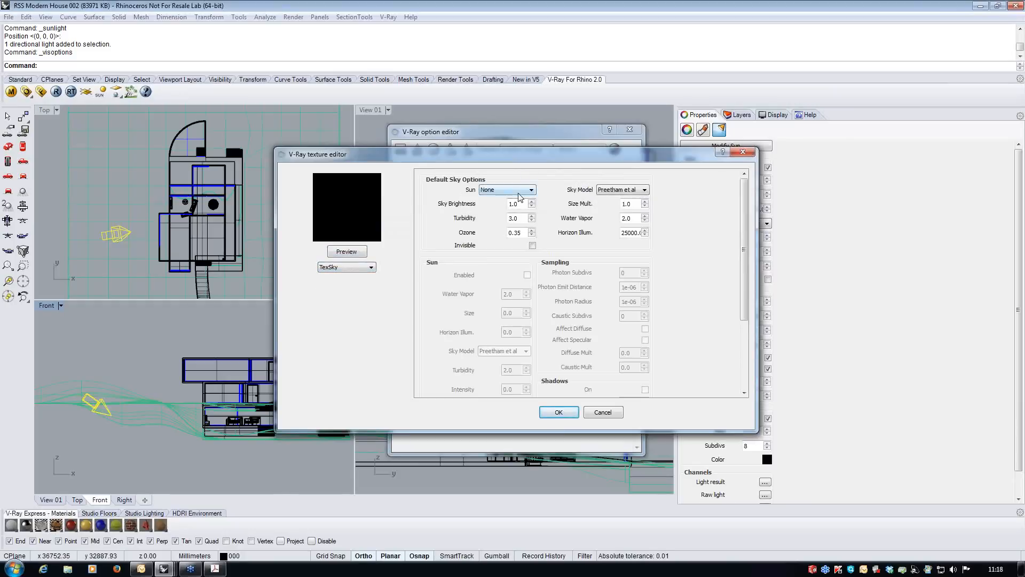
Step: Link the skylight texture to Sun 1, set its sky model to Preetham et al, and accept it
left_click(518, 192)
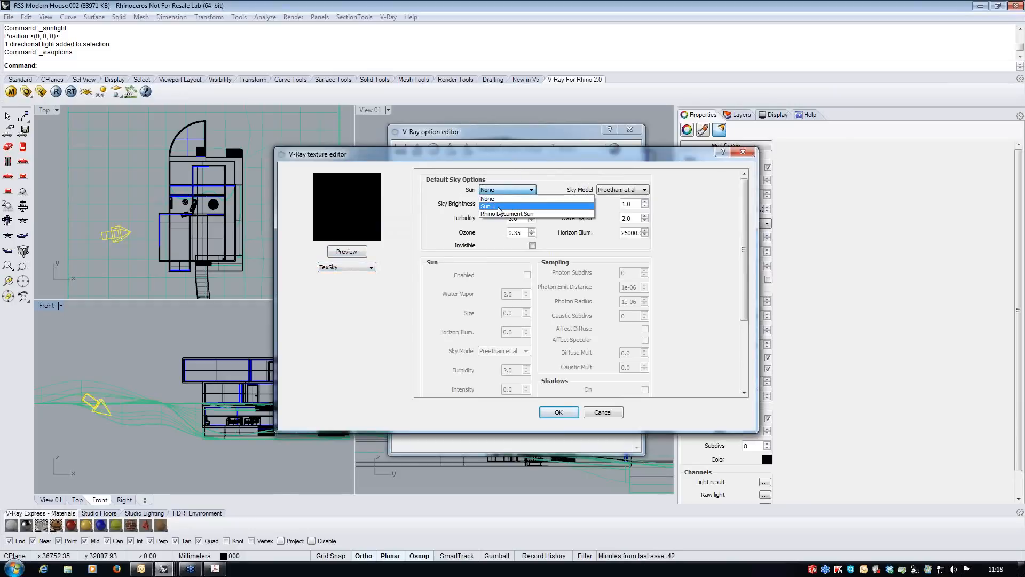
left_click(499, 207)
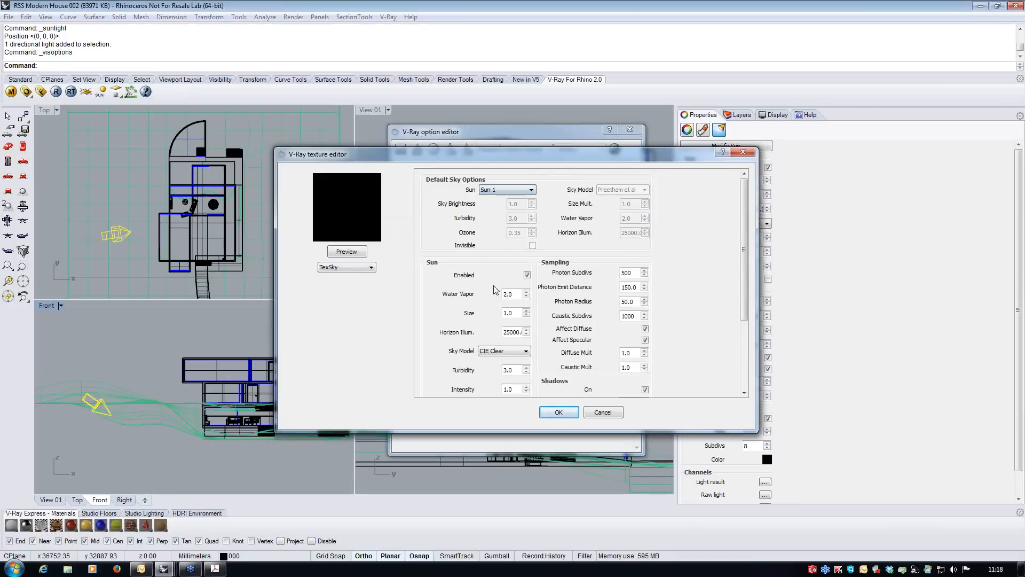
left_click(519, 351)
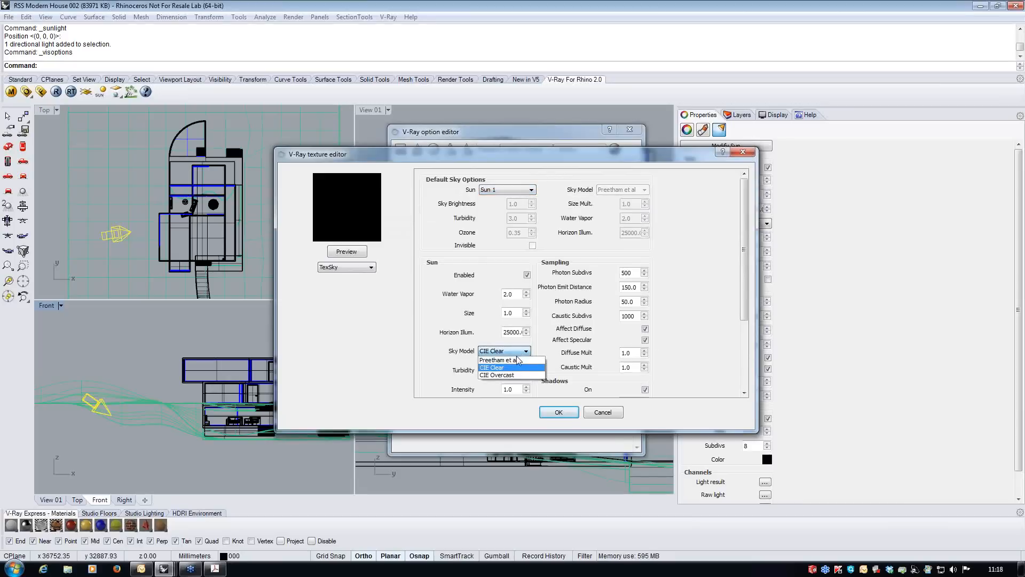
left_click(505, 360)
left_click(559, 413)
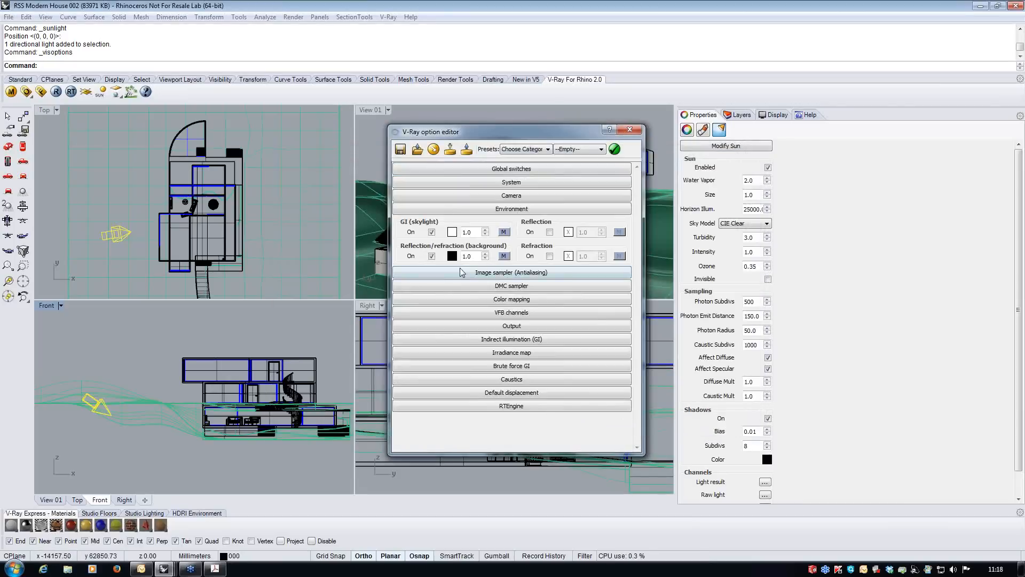
Step: Assign a TexSky texture linked to Sun 1 to the reflection/refraction background and accept it
left_click(504, 257)
left_click(369, 267)
left_click_drag(371, 283, 371, 332)
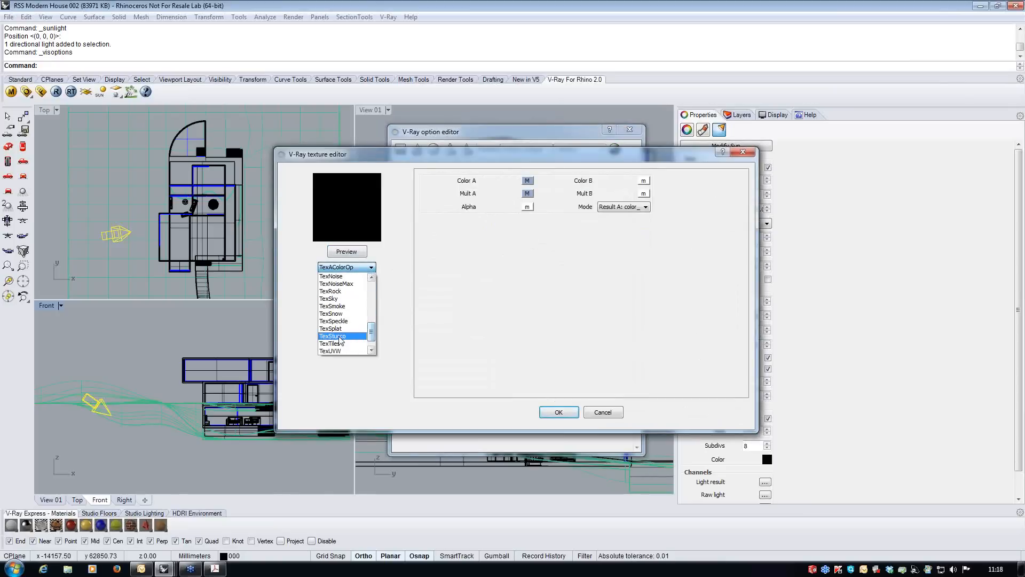
left_click(332, 298)
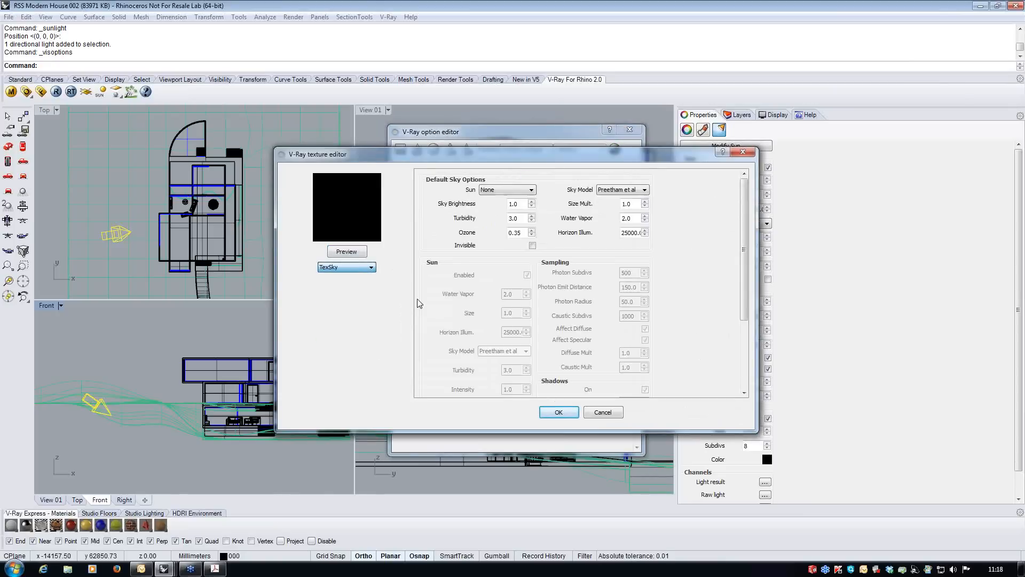
left_click(518, 190)
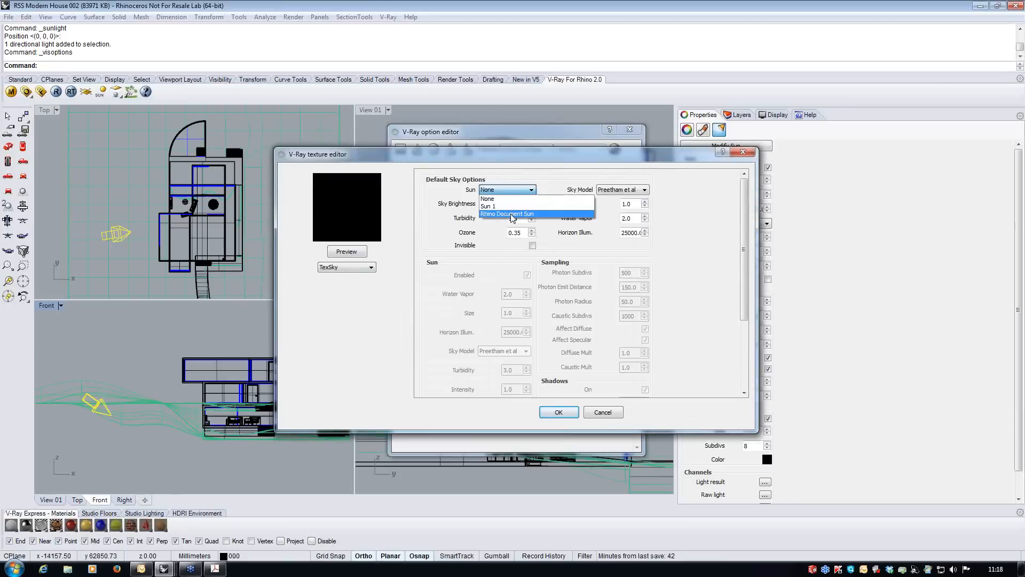
left_click(487, 206)
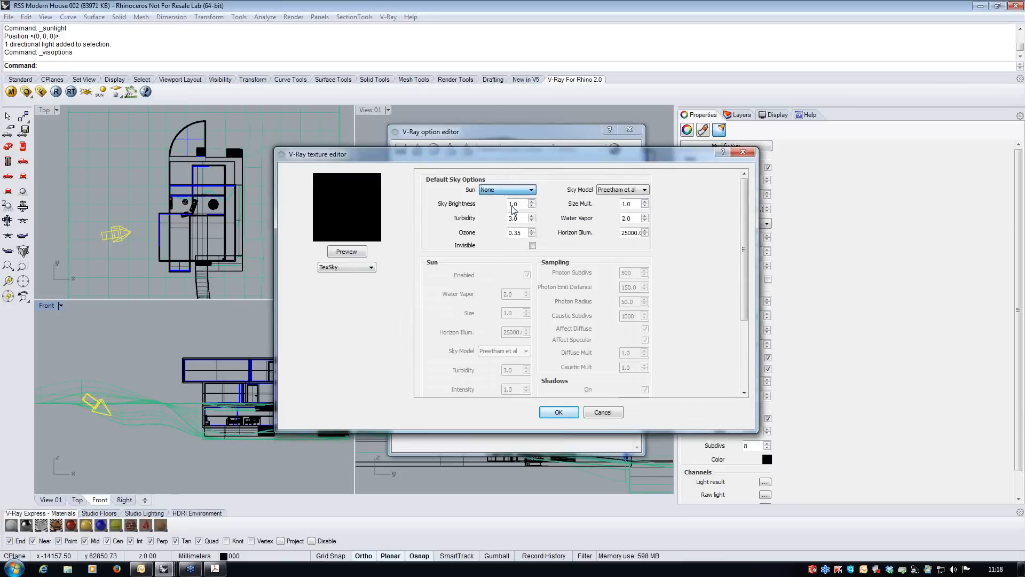
left_click(558, 412)
Step: Load the Exterior category's 02_Low_Quality preset into the render options
left_click(533, 150)
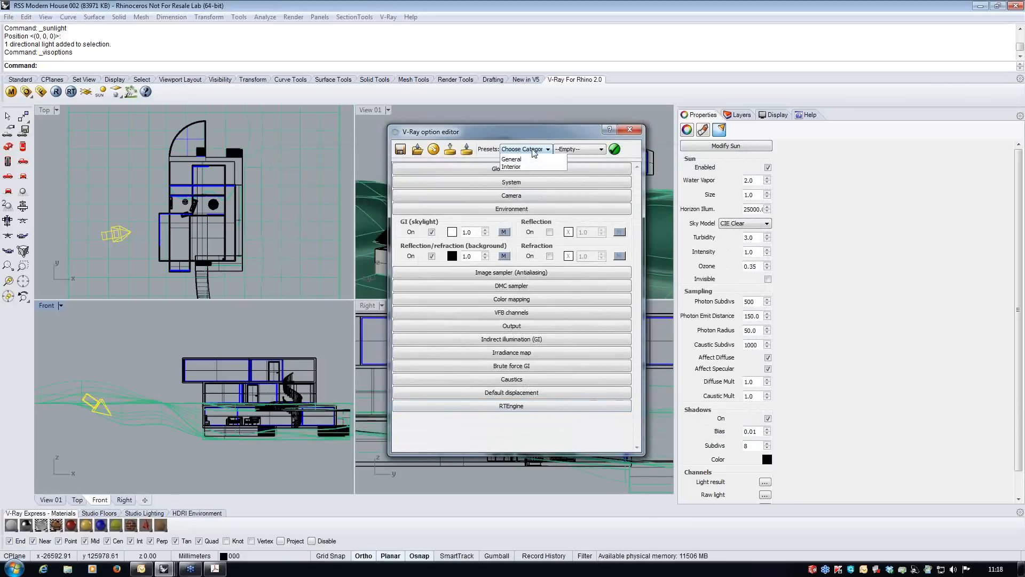
left_click(512, 173)
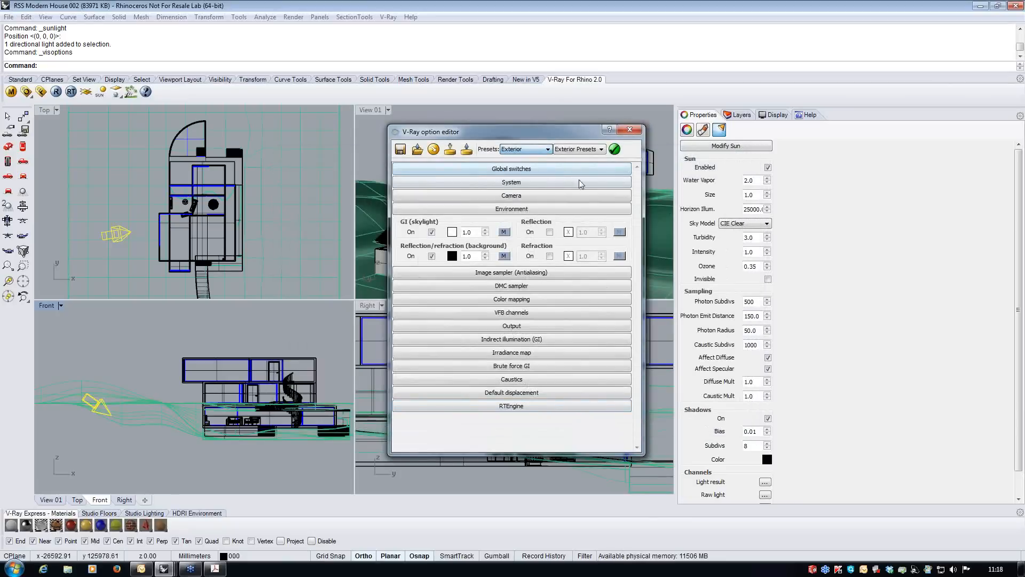
left_click(597, 151)
left_click(595, 173)
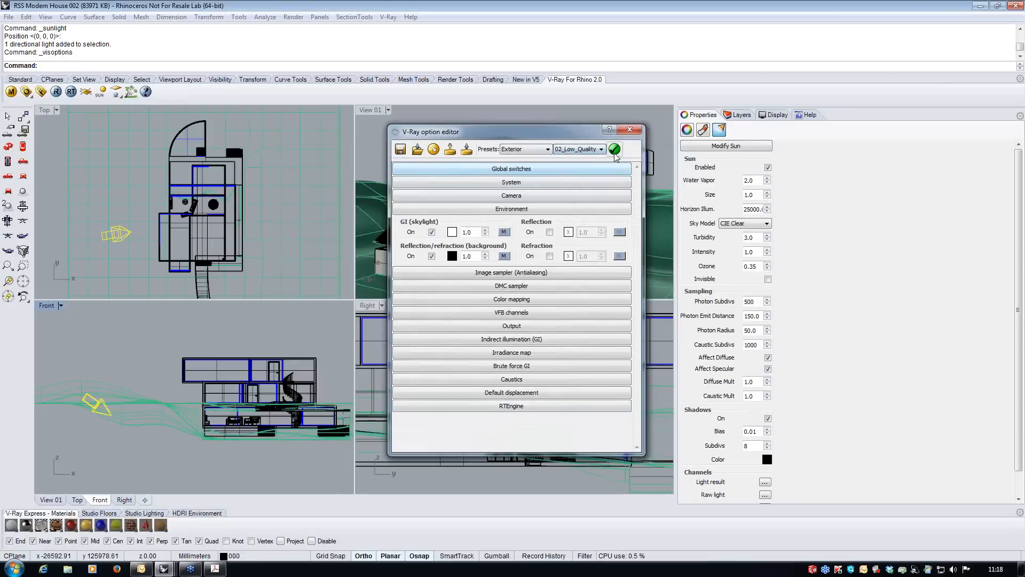
left_click(615, 149)
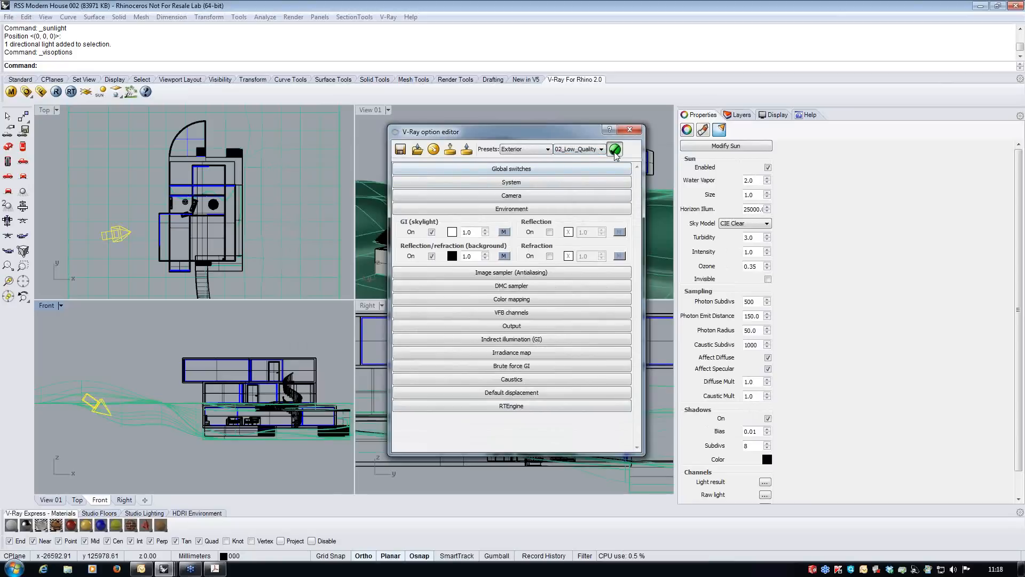
Step: Load the Camera category's Clear Sky preset into the render options
left_click(532, 150)
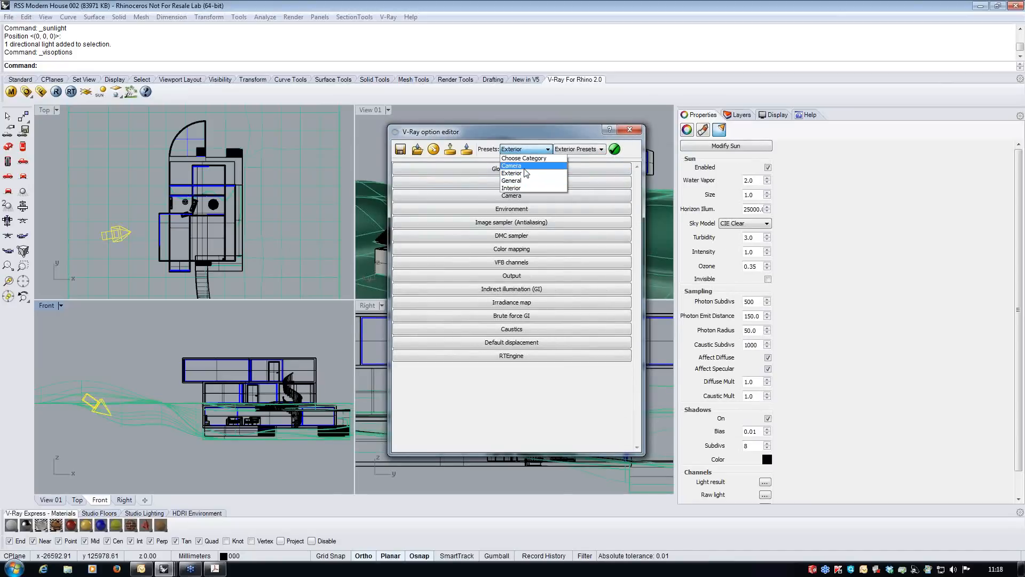
left_click(512, 165)
left_click(579, 149)
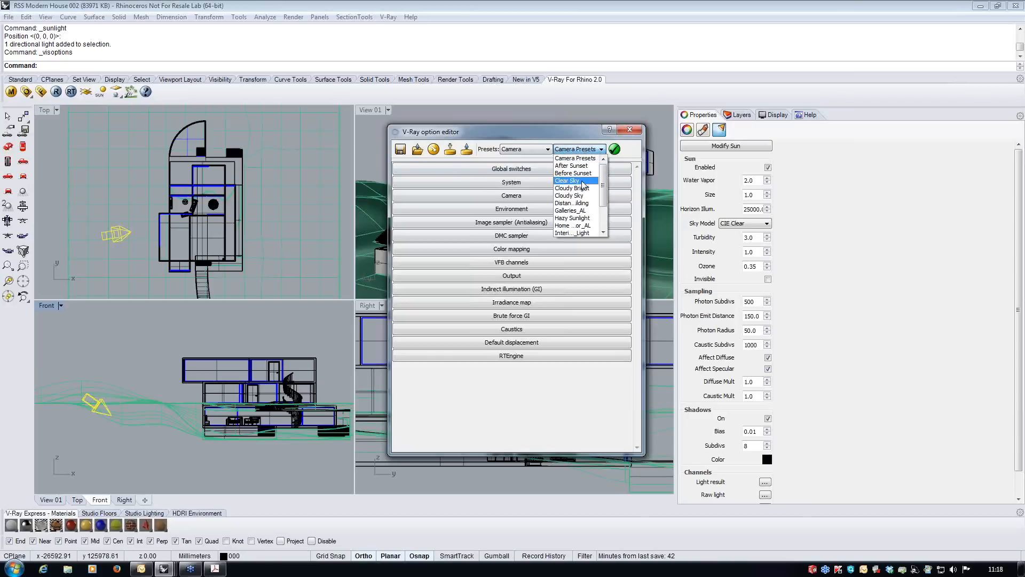
left_click(582, 180)
left_click(615, 151)
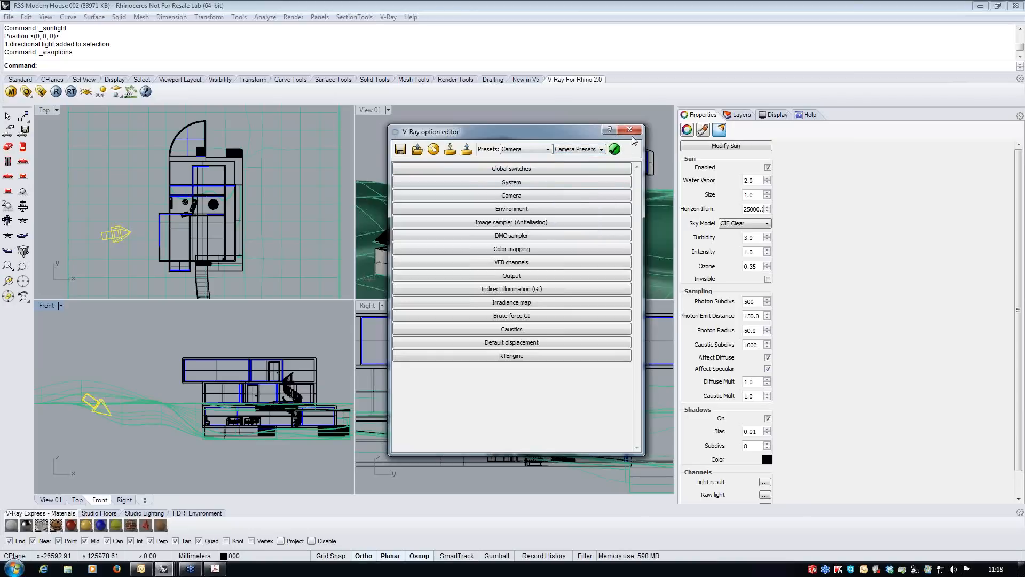
Step: Start a V-Ray RT render of View 01 and move the option editor, frame buffer and progress window clear of the working viewports
left_click_drag(569, 138, 524, 246)
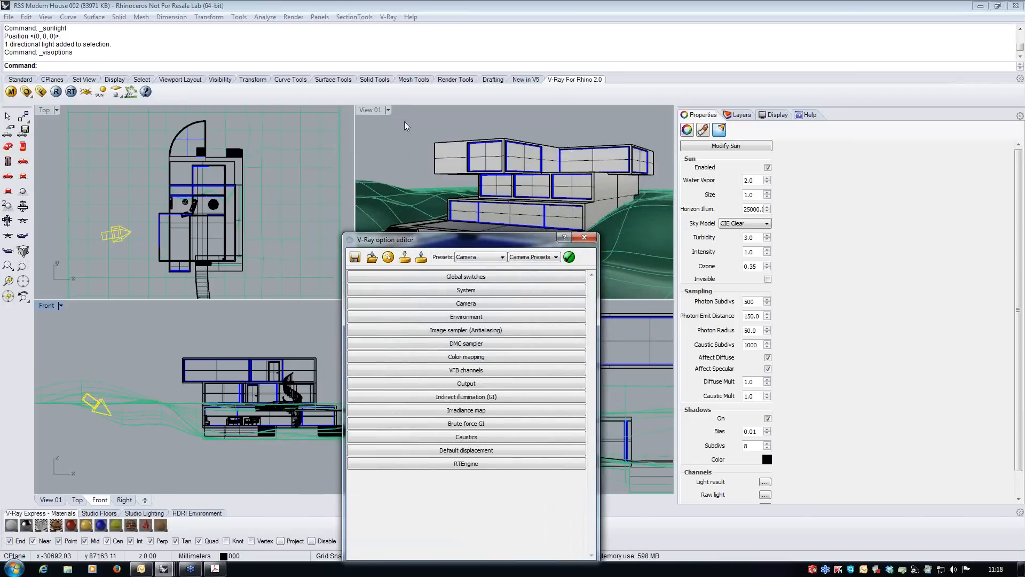
left_click(373, 114)
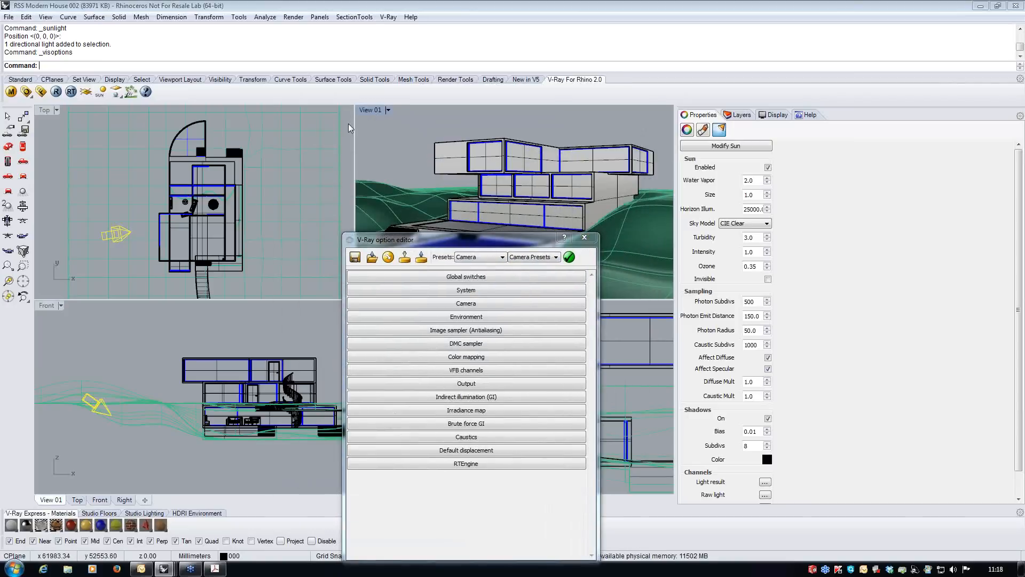
left_click(71, 93)
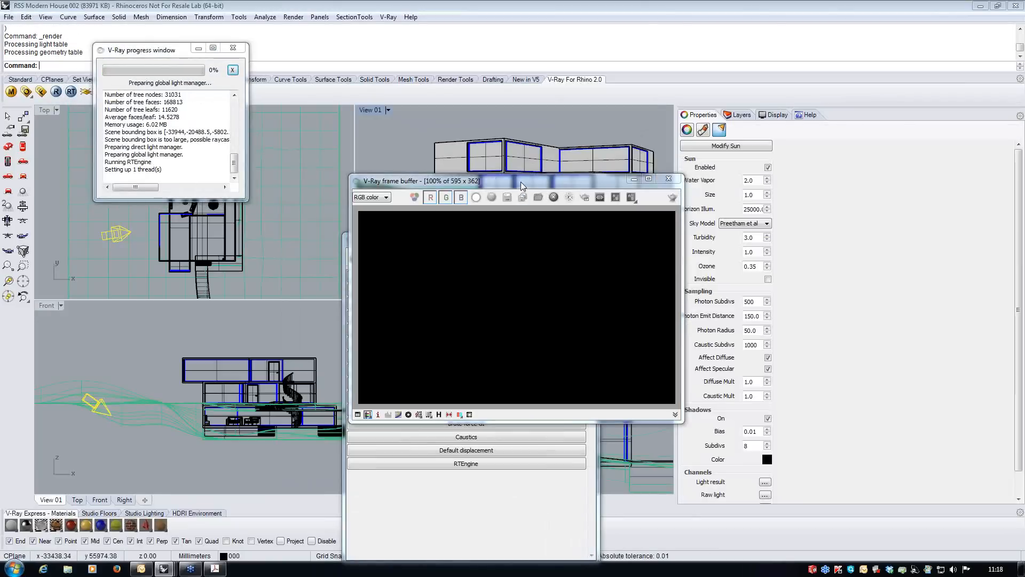
left_click_drag(510, 183, 208, 233)
left_click_drag(508, 240, 565, 266)
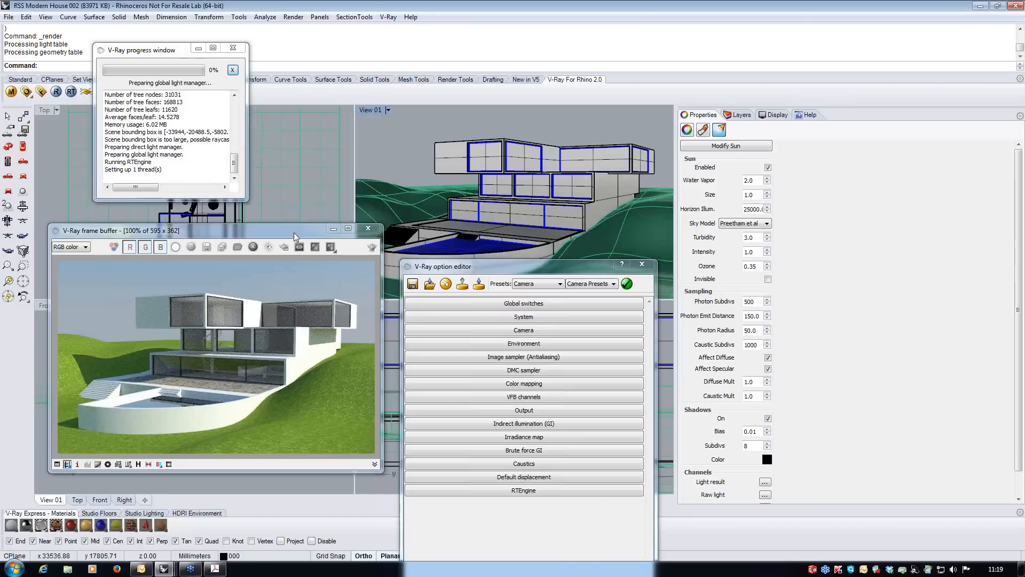
left_click_drag(294, 236, 447, 329)
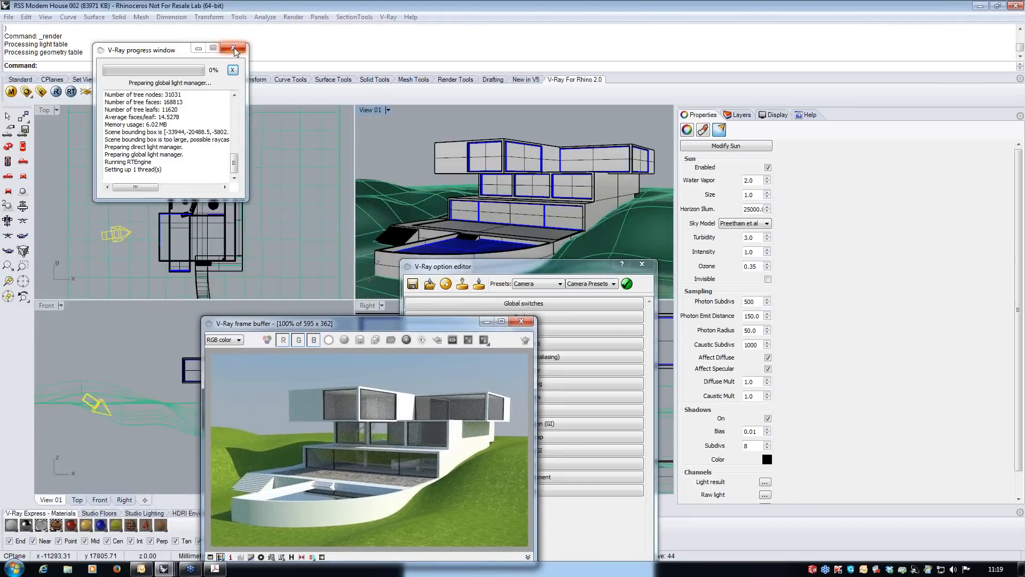
left_click_drag(406, 330, 441, 258)
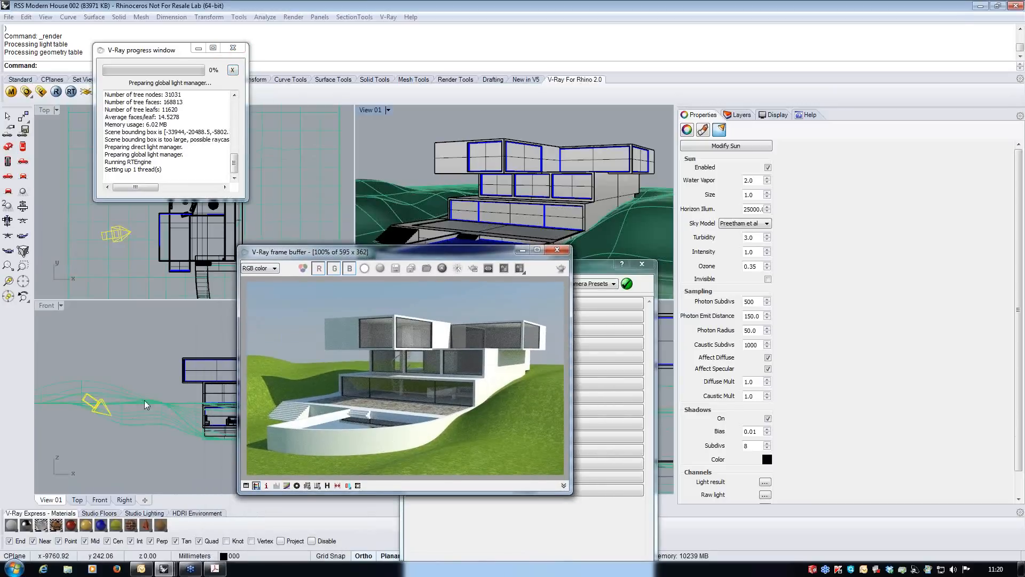
left_click_drag(430, 258, 468, 207)
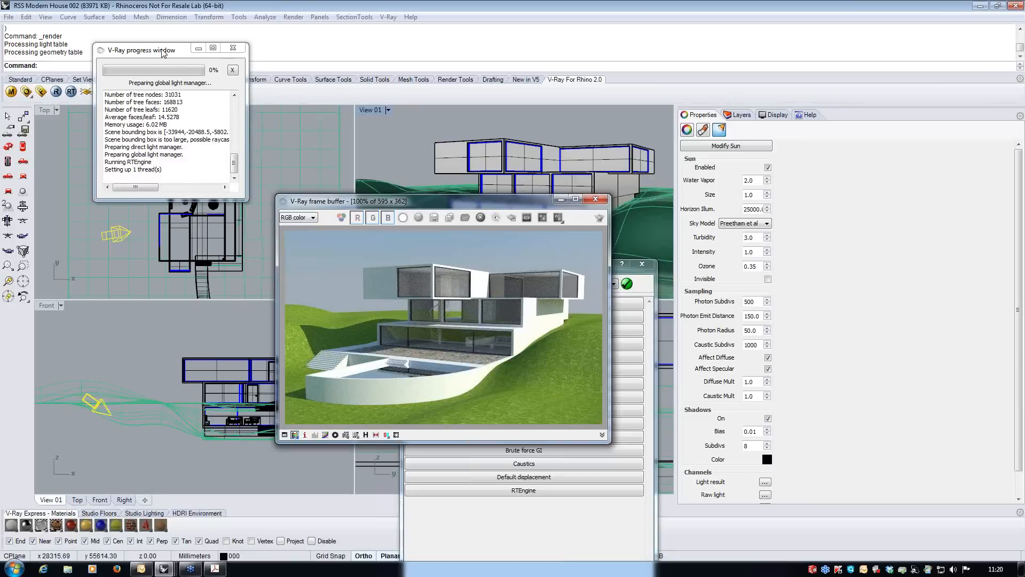
left_click_drag(163, 51, 128, 469)
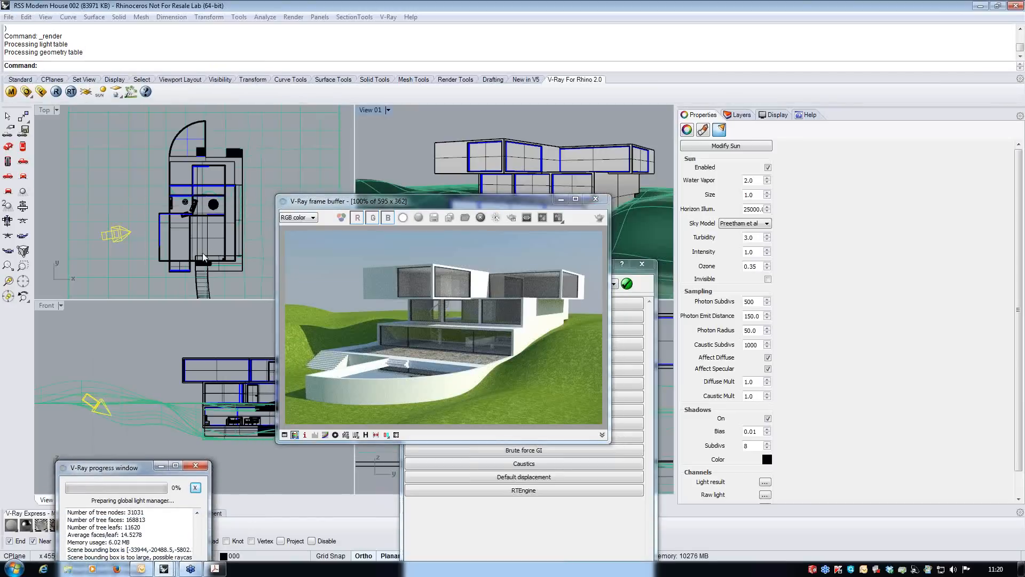
Step: Try to rotate the sun about its arrow tip in the Top view
right_click_drag(219, 246, 198, 192)
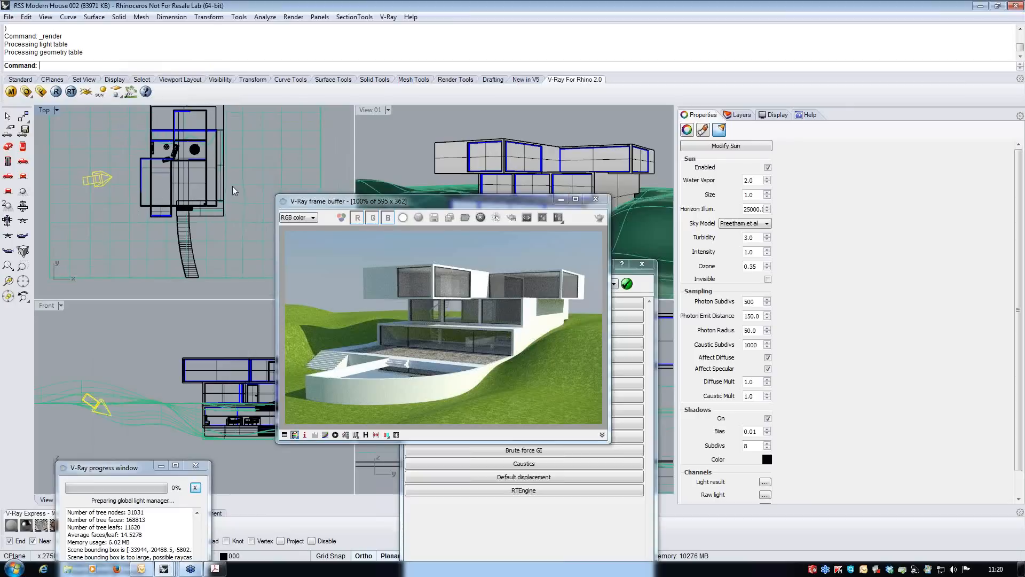
left_click(209, 17)
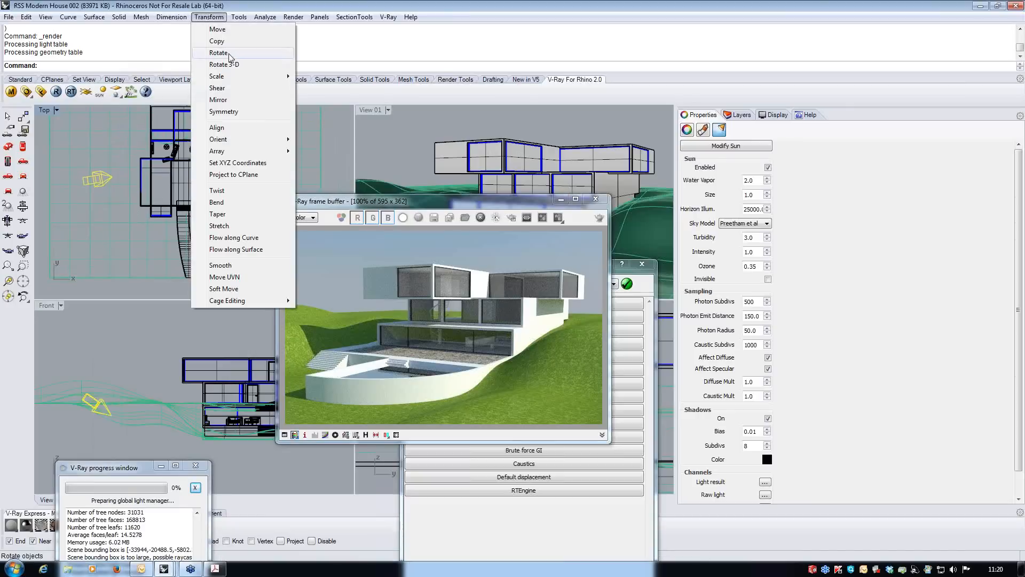
left_click(219, 53)
left_click(113, 177)
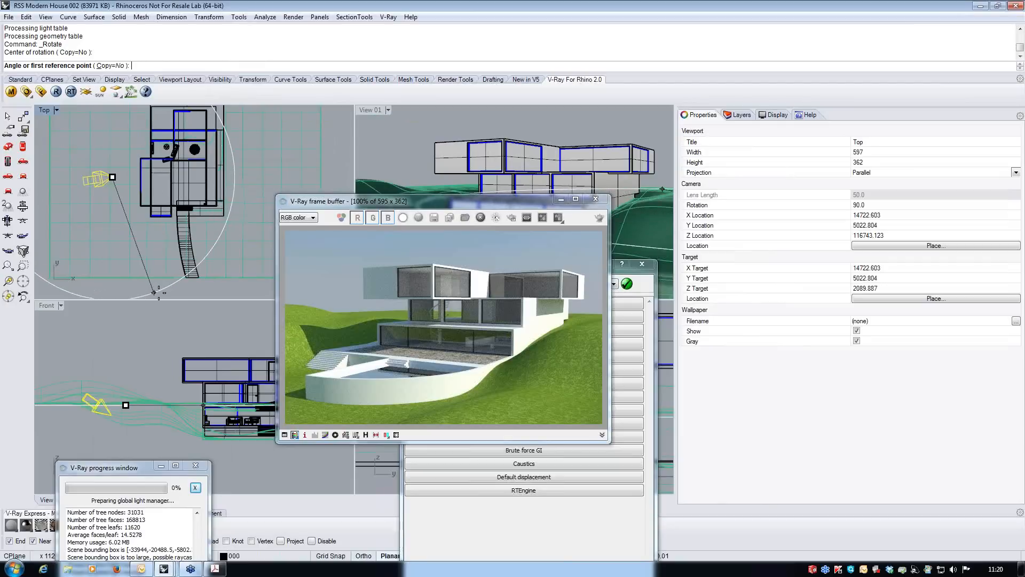
left_click(139, 288)
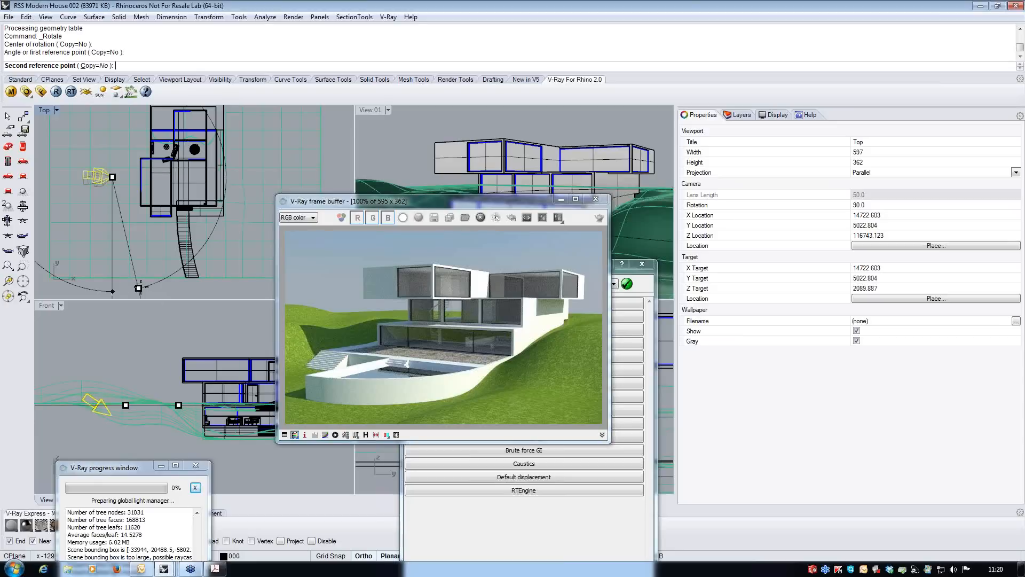
left_click(141, 288)
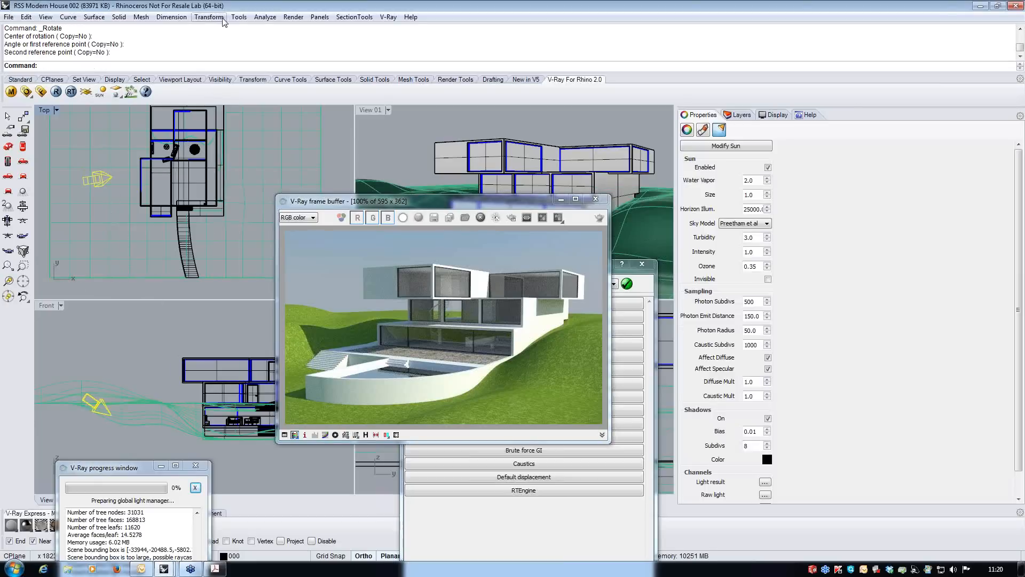
Step: Rotate the sun about 92 degrees around its arrow tip in the Top view so it points north
left_click(209, 17)
left_click(211, 54)
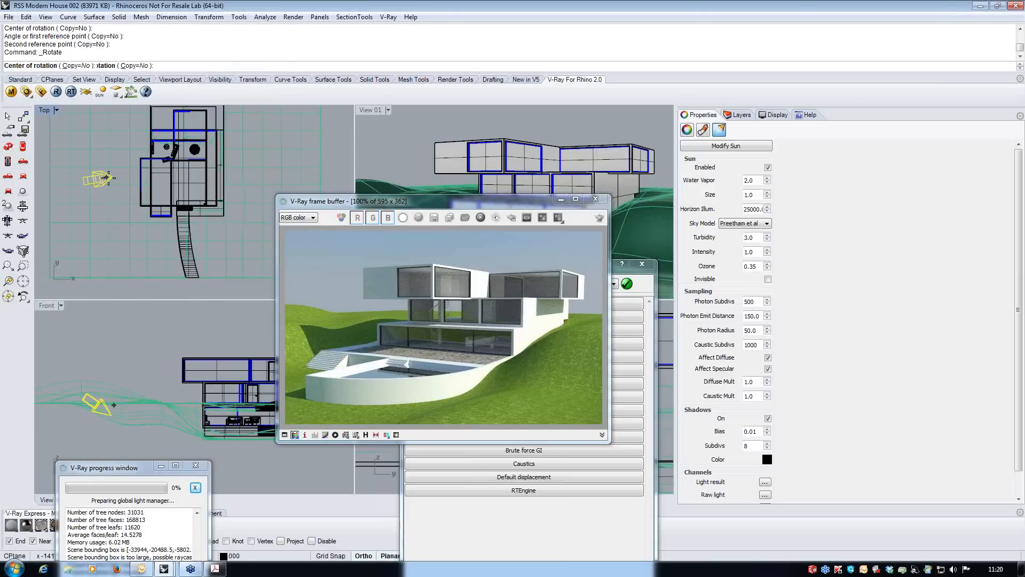
left_click(112, 177)
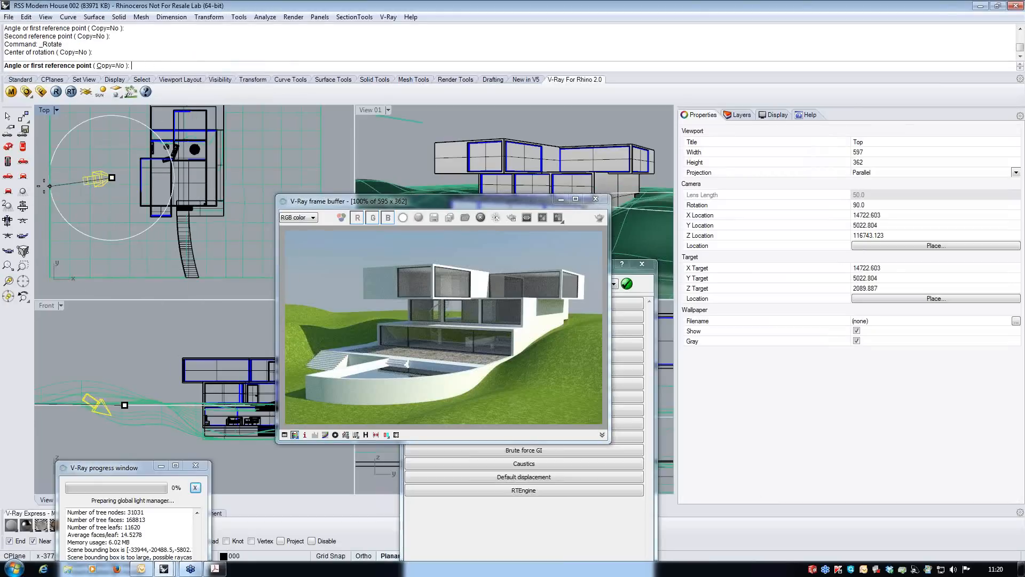
left_click(50, 191)
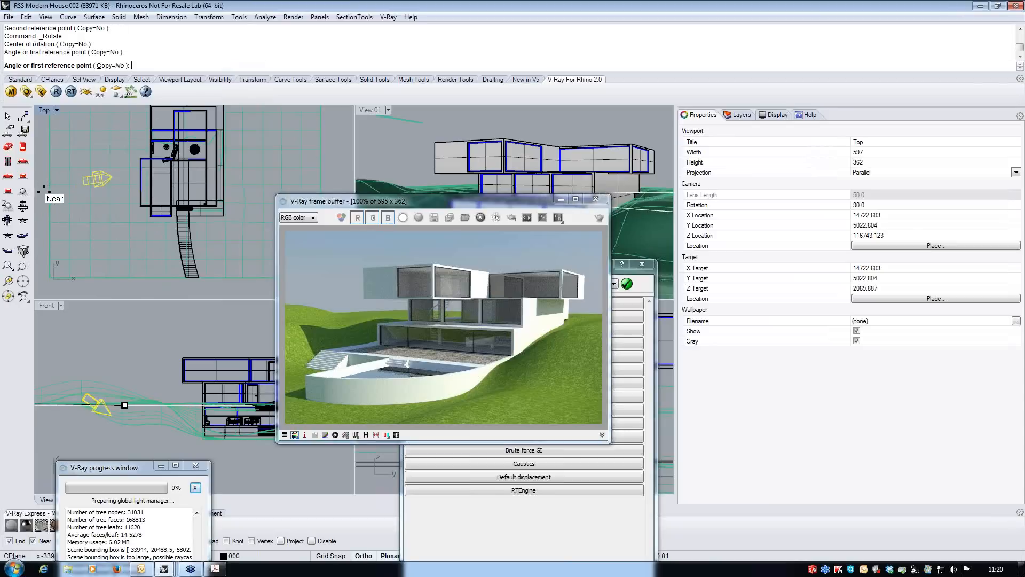
left_click(134, 288)
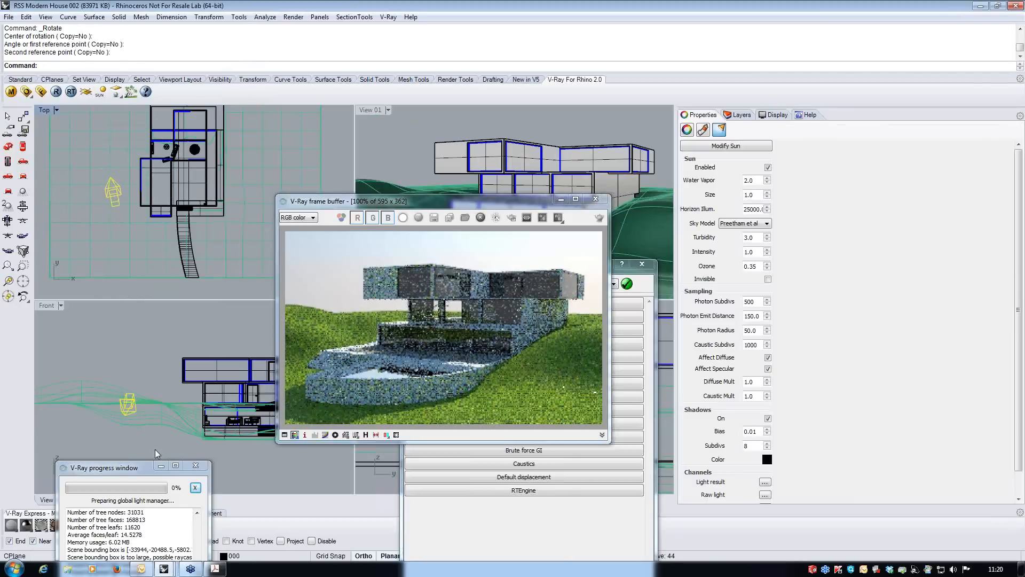
Step: Rotate the sun about 30 degrees around its arrow tip in the Right view so it points almost horizontally
left_click_drag(416, 201, 198, 103)
left_click_drag(454, 267, 82, 420)
right_click_drag(509, 408, 577, 410)
scroll(545, 422, "down", 3)
scroll(492, 427, "up", 5)
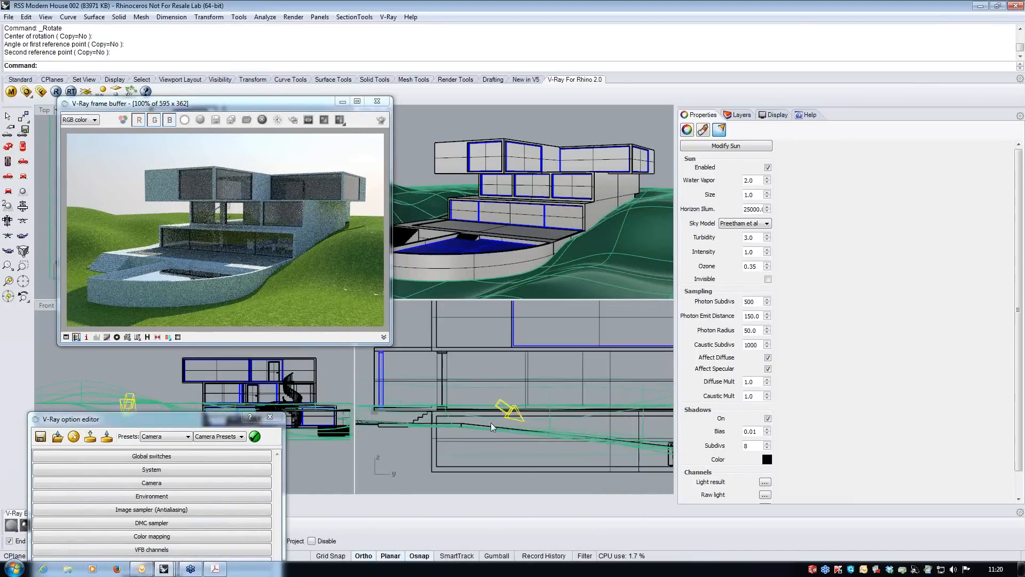
scroll(503, 410, "up", 4)
right_click(522, 423)
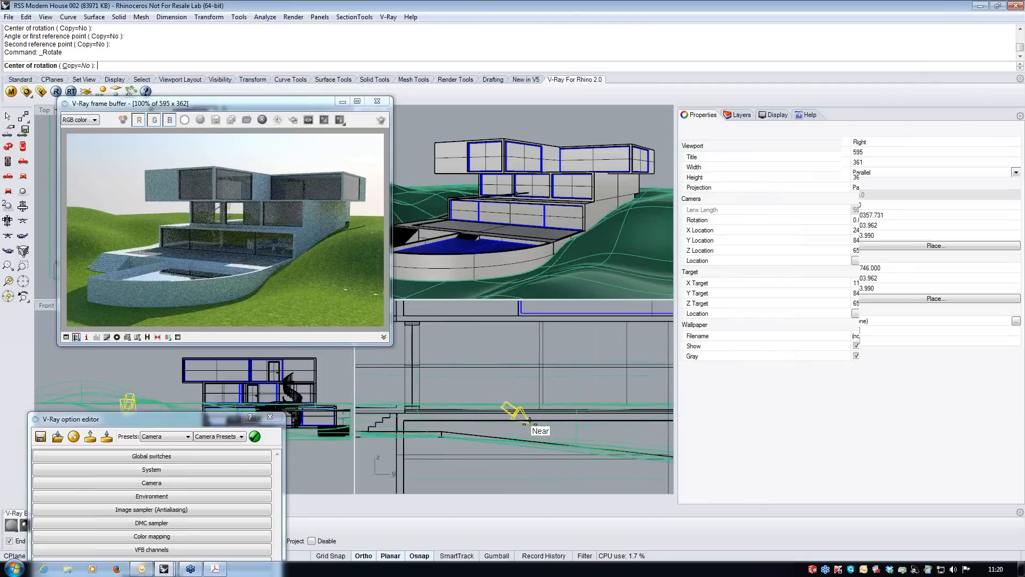
left_click(531, 421)
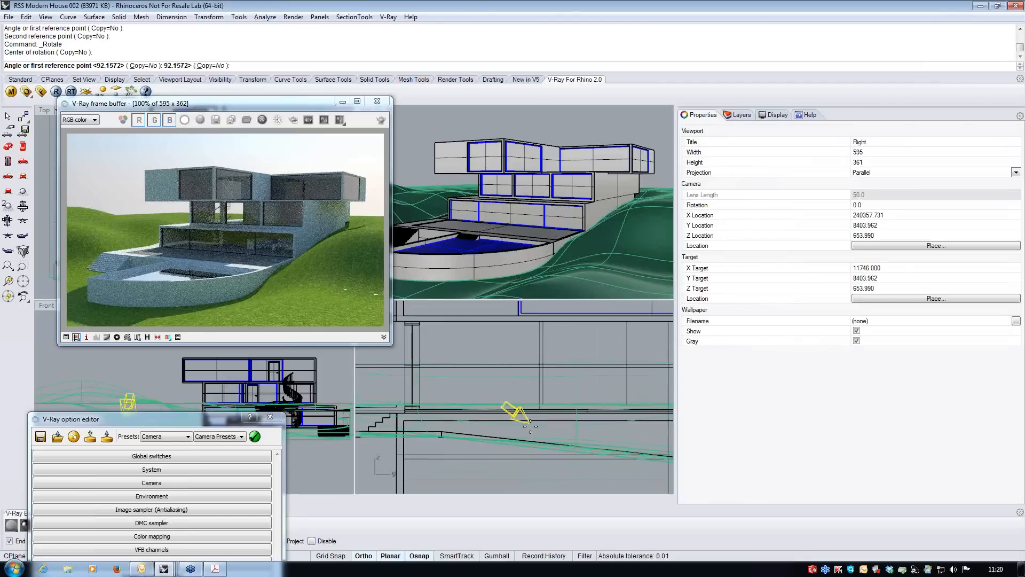
left_click(482, 384)
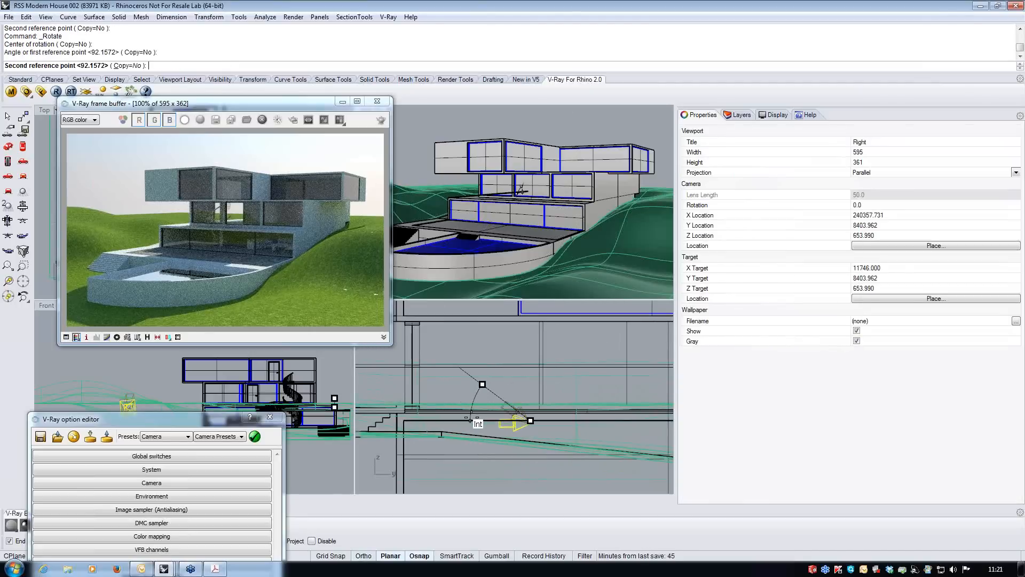
left_click(473, 414)
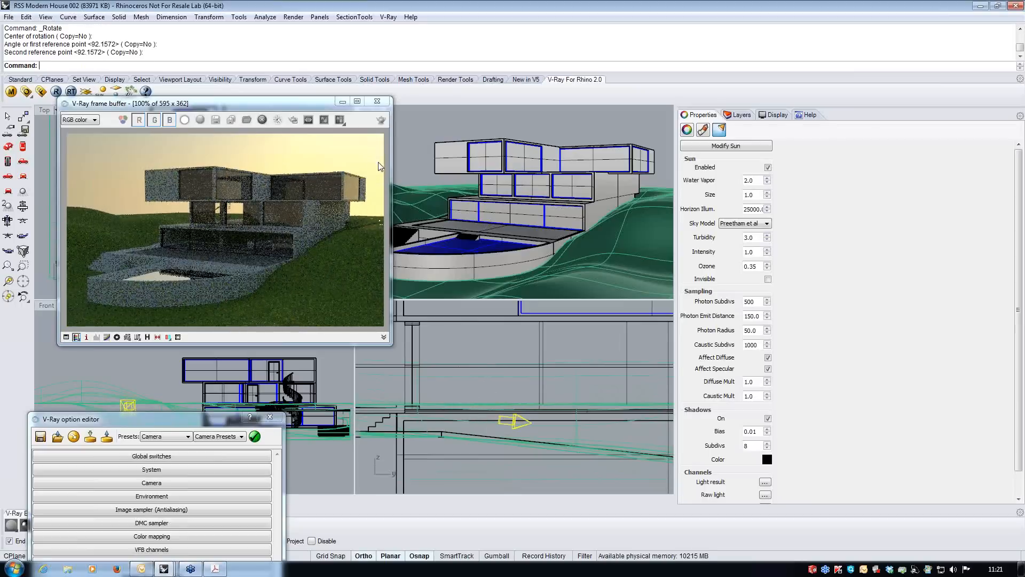
Step: Rotate the sun slightly further around its arrow tip in the Right view to lower it closer to the horizon
scroll(501, 427, "up", 2)
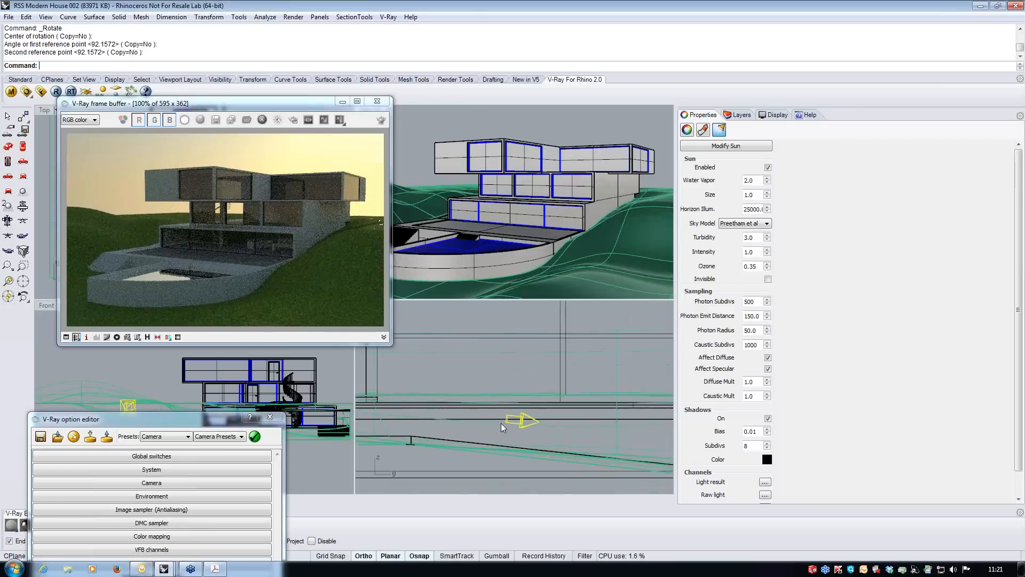
key("Return")
left_click(540, 418)
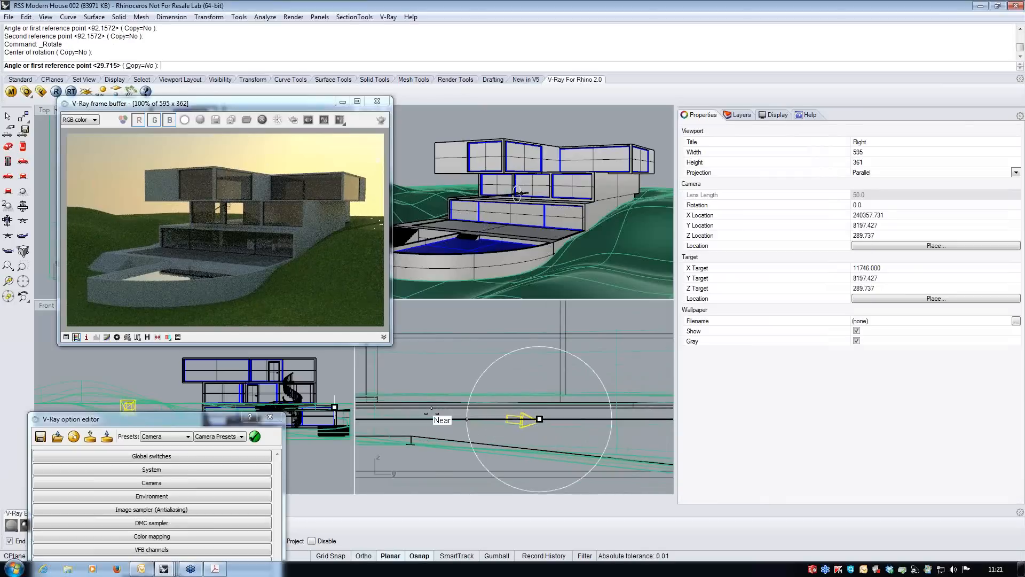
left_click(429, 408)
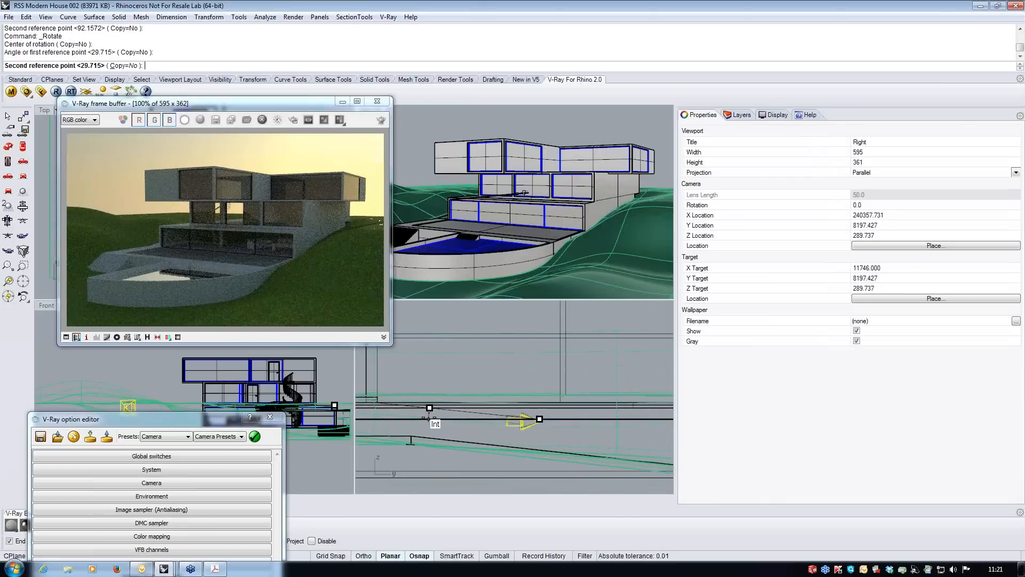
left_click(429, 419)
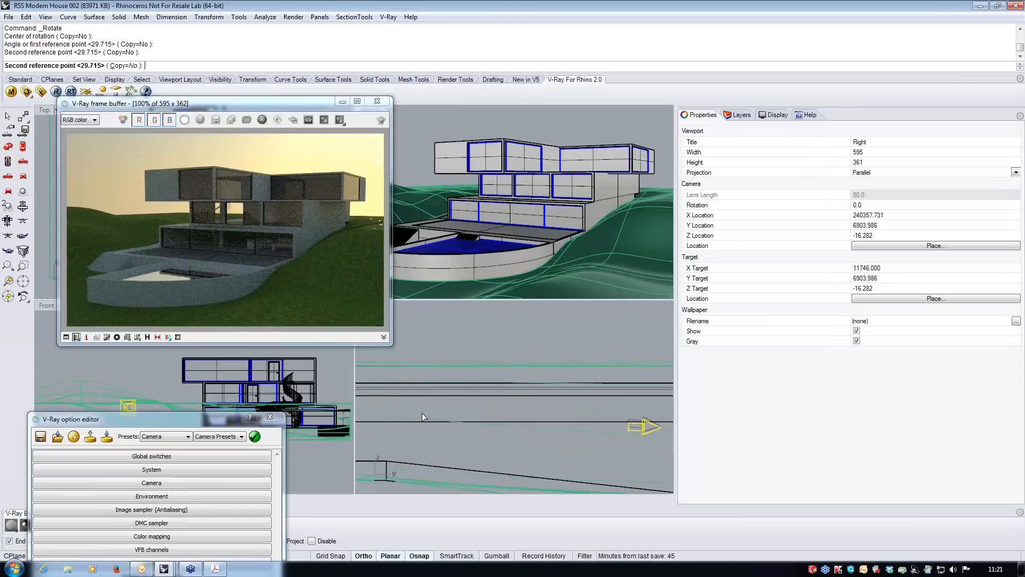
left_click(422, 414)
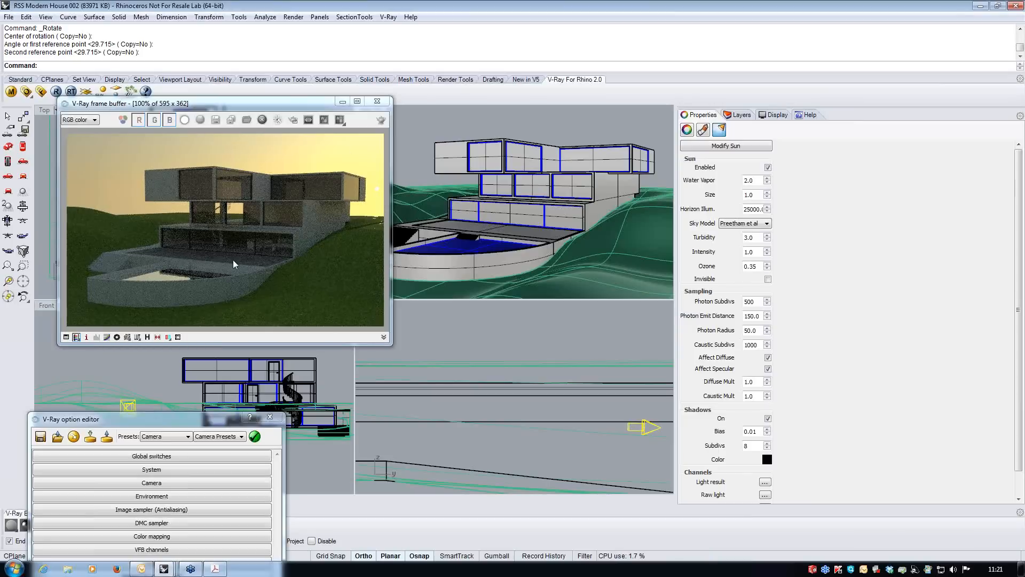
Step: Turn on the 012 Lights layer
left_click(740, 115)
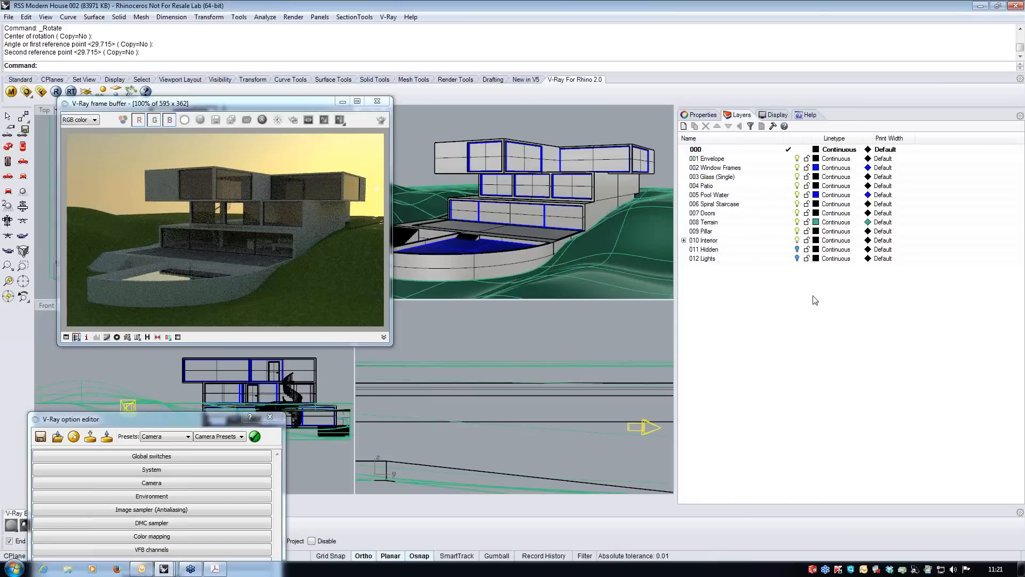
left_click(798, 259)
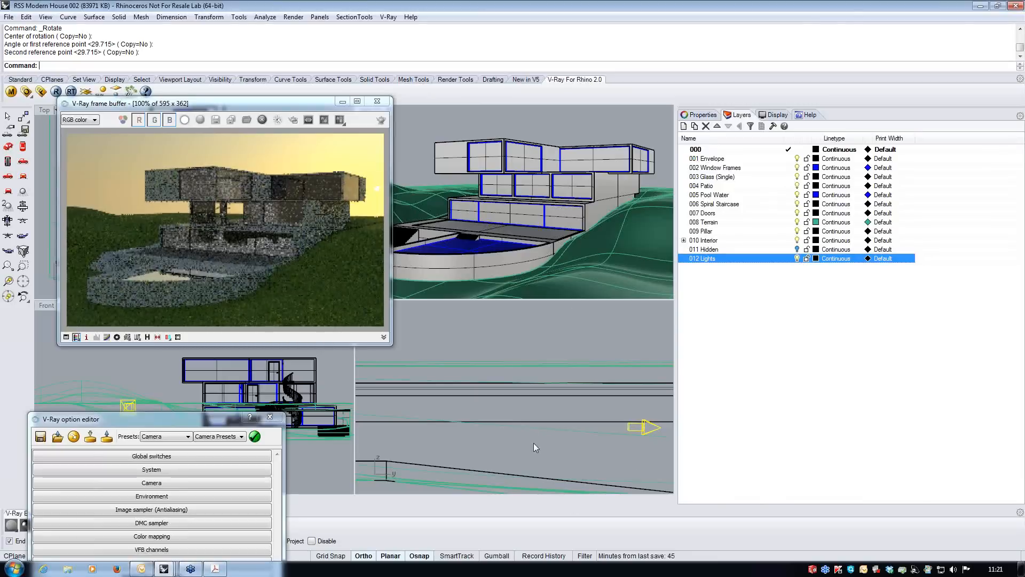
Step: Rotate the sun about 3.4 degrees around its arrow tip in the Right view so it points horizontally
right_click_drag(528, 444, 490, 435)
right_click(626, 420)
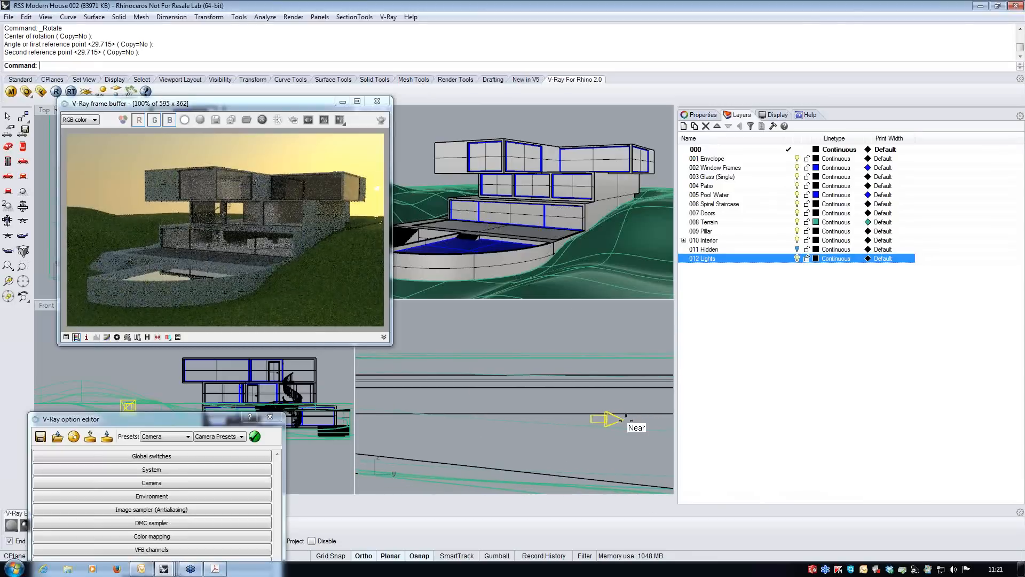
scroll(614, 415, "up", 2)
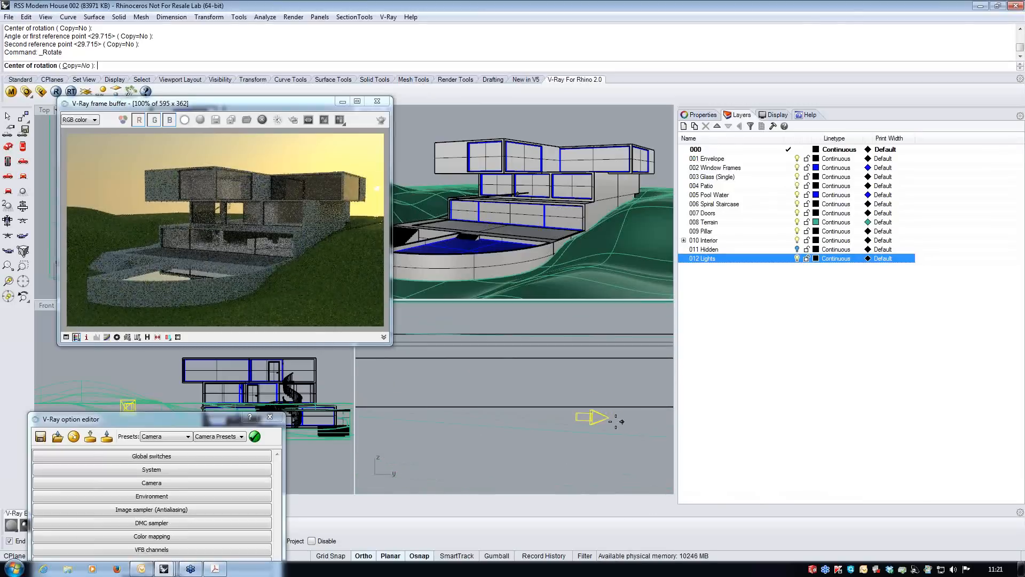
left_click(607, 418)
key("F8")
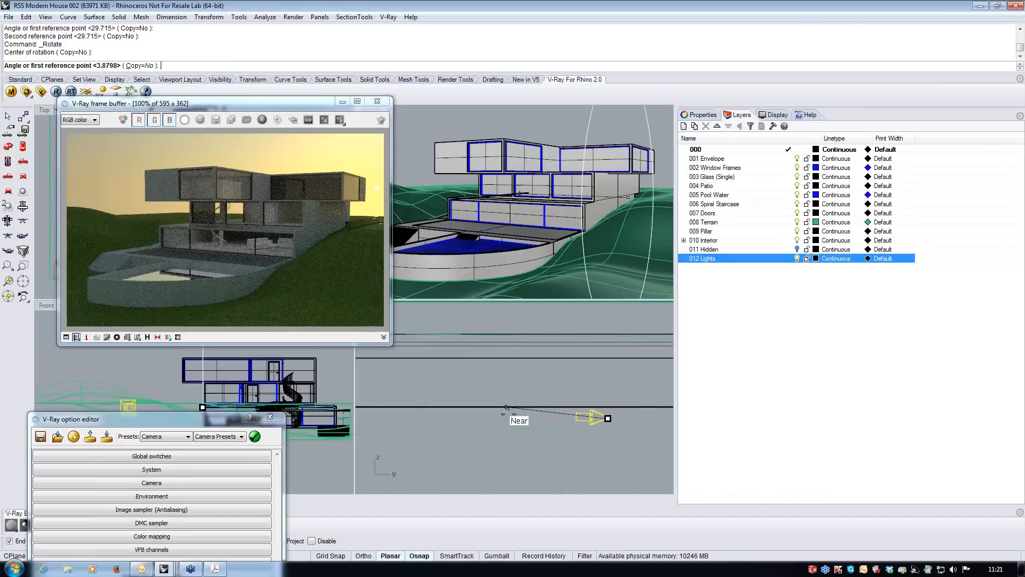
scroll(566, 415, "up", 8)
scroll(540, 413, "up", 1)
left_click(541, 416)
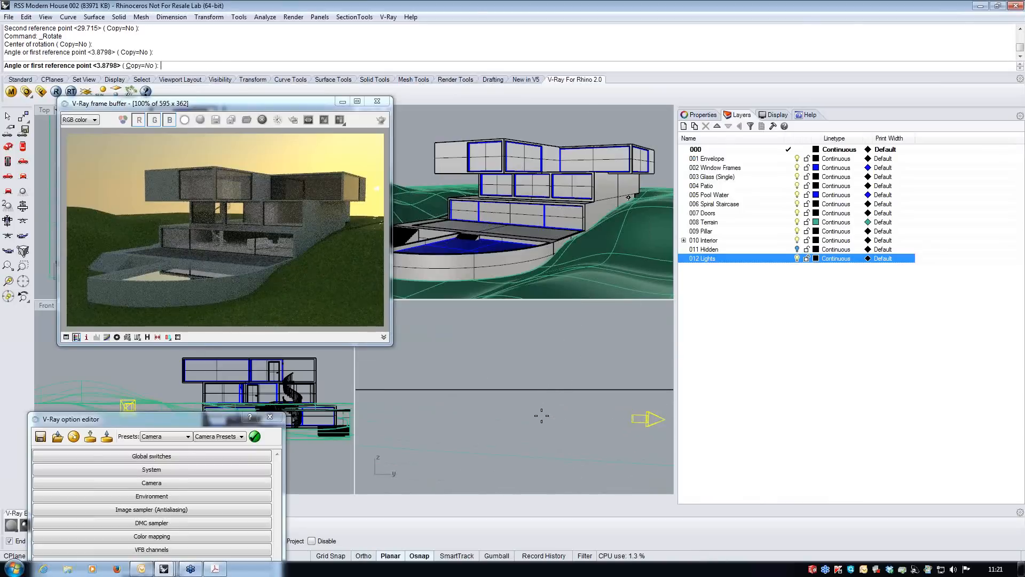
key("F8")
left_click(540, 422)
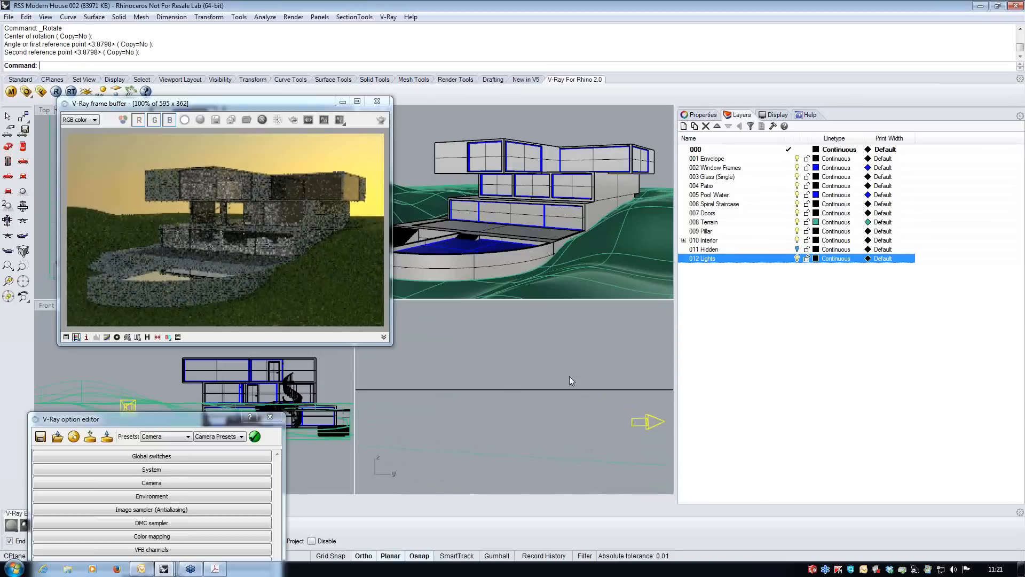
Step: Rotate the sun about 5 degrees around its arrow tip in the Right view so it points slightly upward, below the horizon
key("Return")
left_click(660, 422)
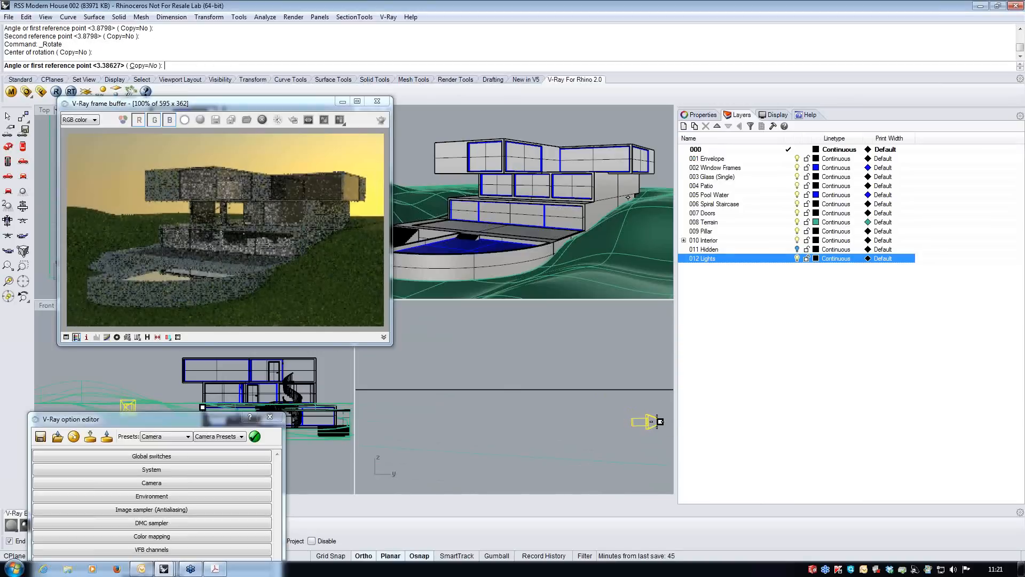
left_click(538, 422)
key("F8")
key("F8")
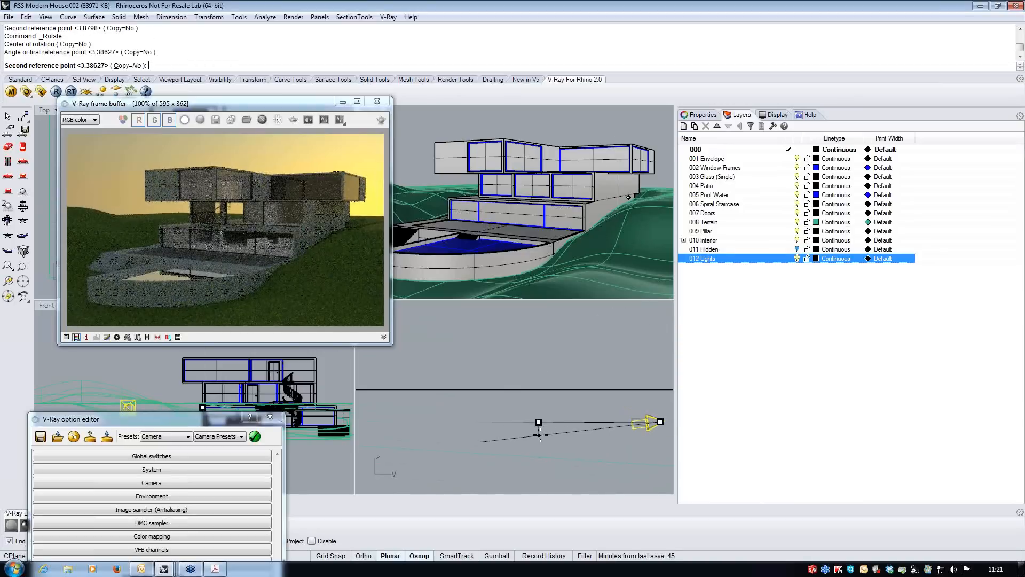
left_click(540, 433)
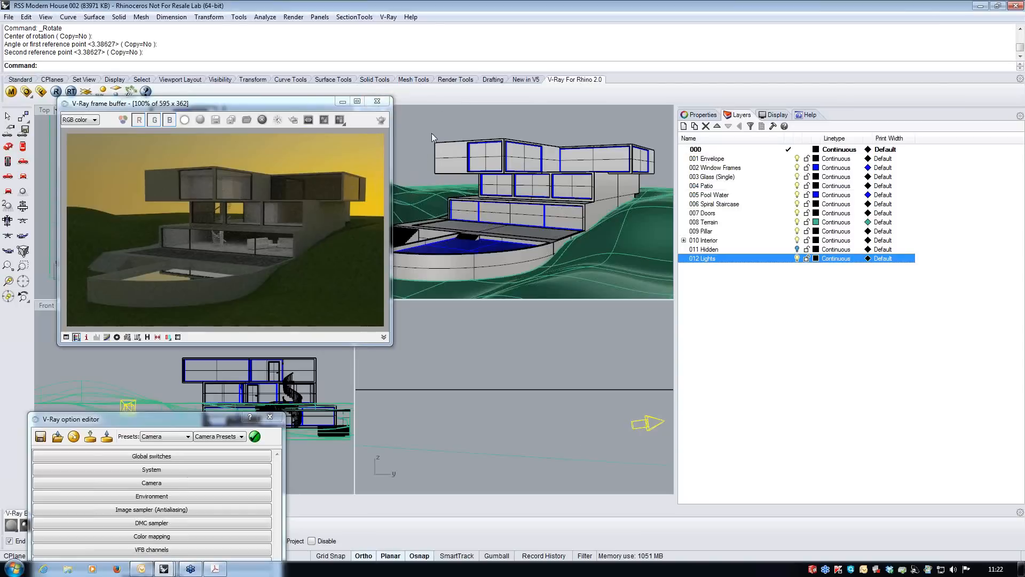
Step: Close the V-Ray frame buffer and switch to the Top view of the RSS Modern House 003 model
left_click(377, 101)
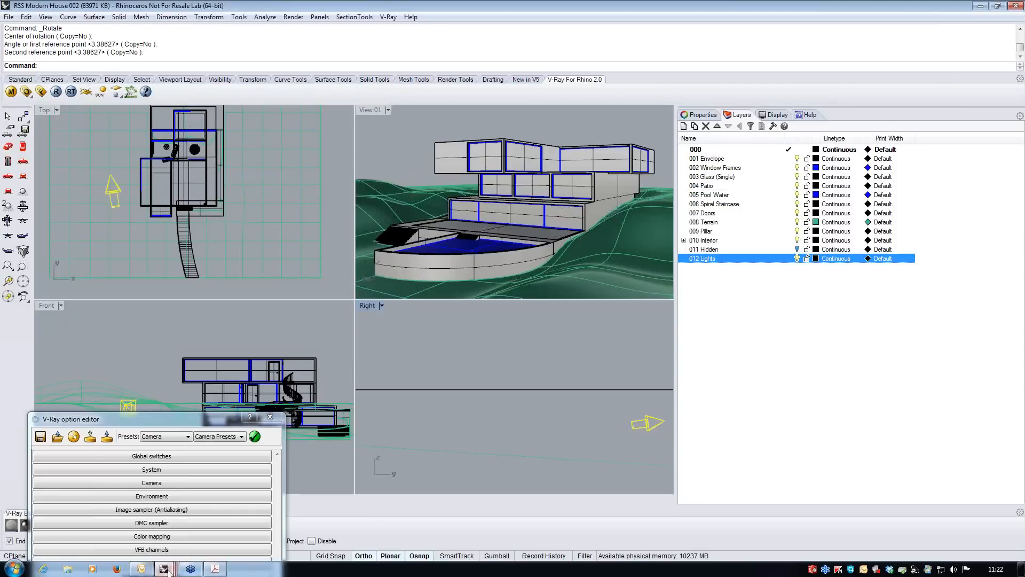
mouse_move(169, 570)
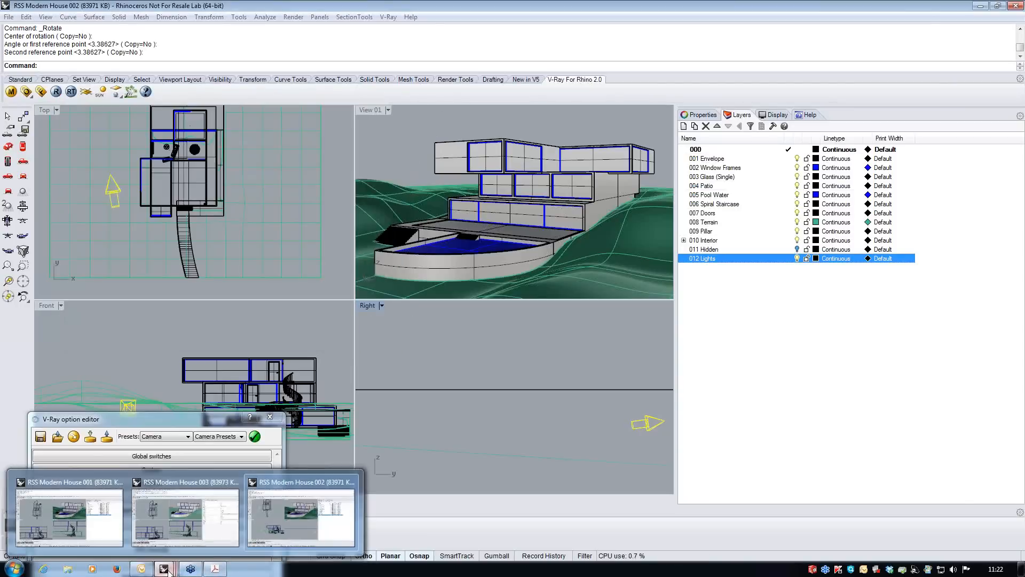
left_click(211, 521)
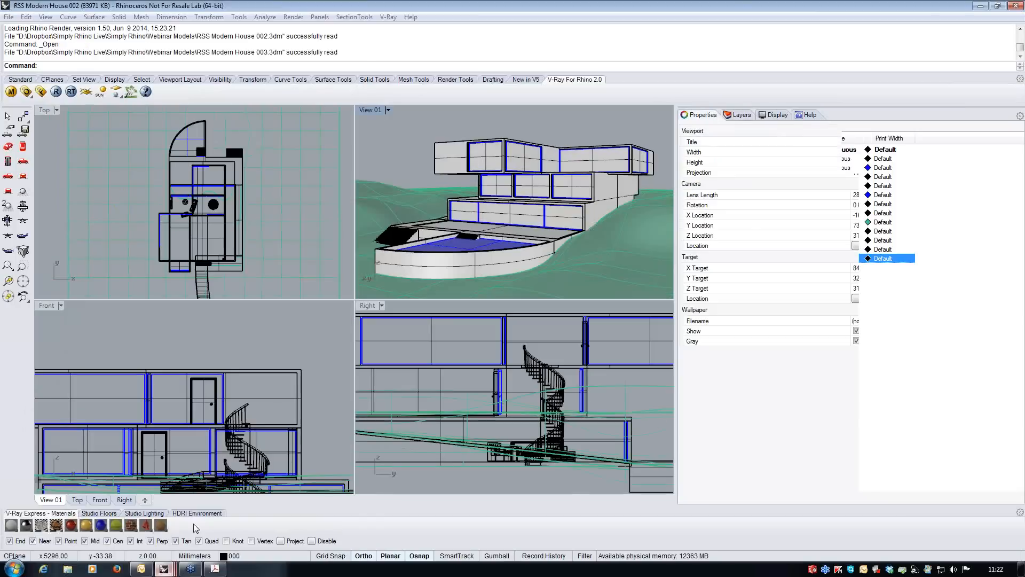
left_click(348, 194)
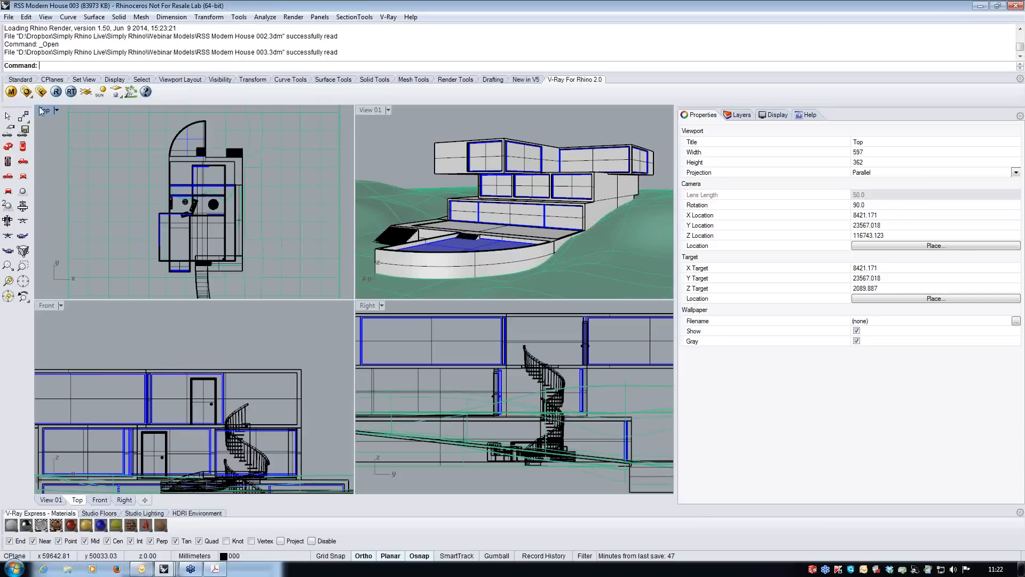
Step: Check the output size settings in the V-Ray options of the RSS Modern House 003 model
left_click(26, 91)
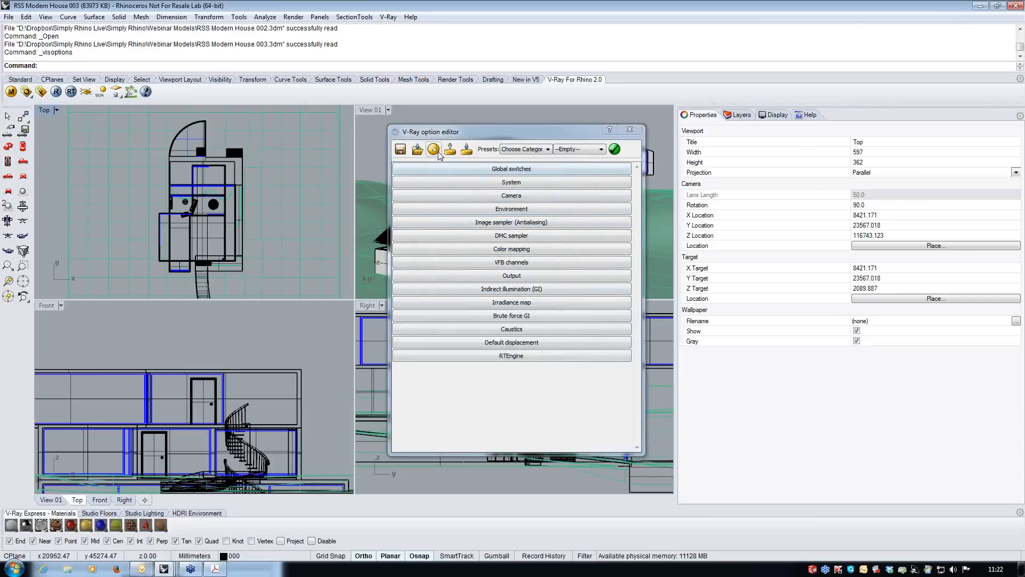
left_click(512, 276)
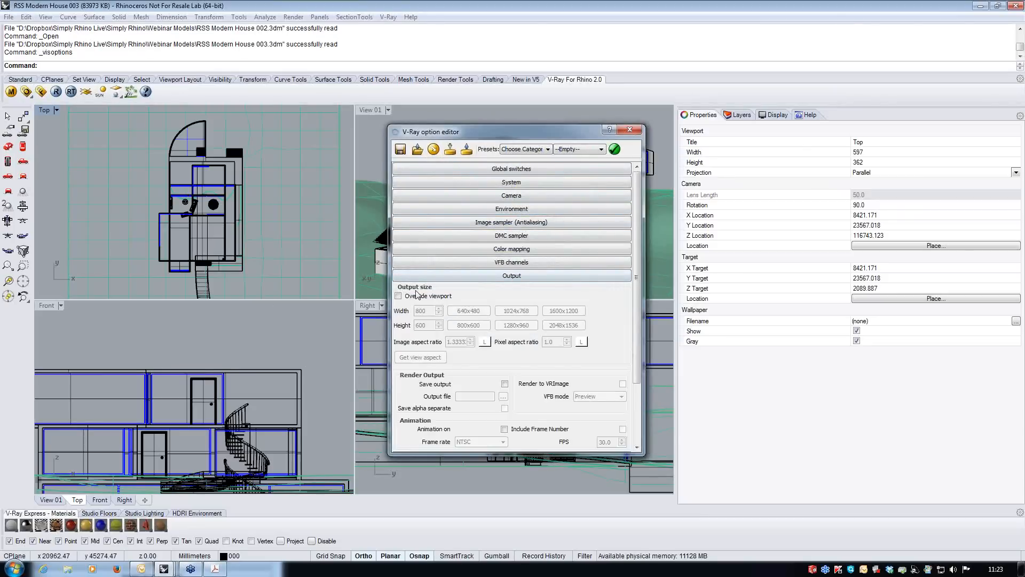
left_click(630, 129)
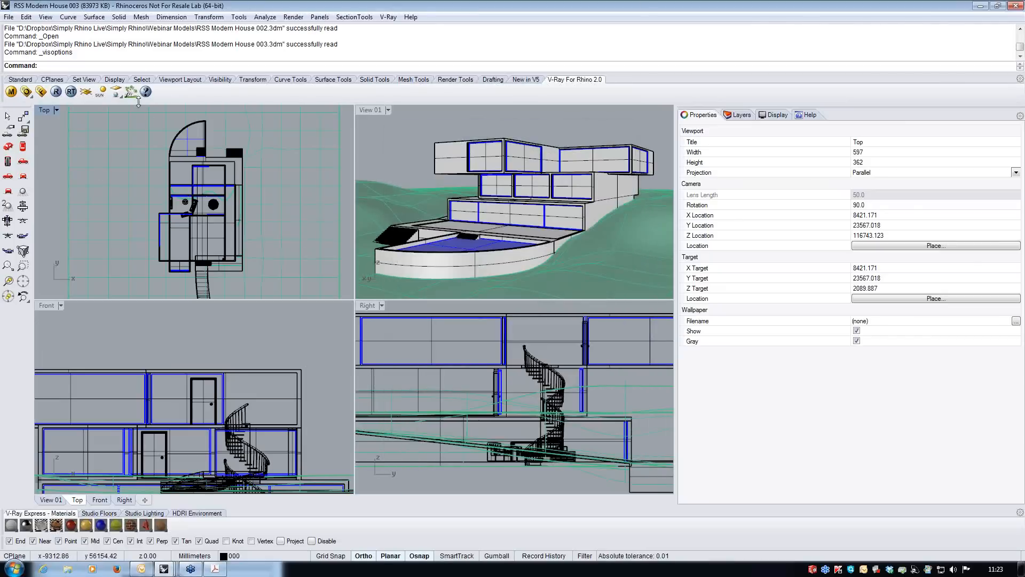
Step: Place a V-Ray dome light with a radius of about 20000 mm beside the house in the Top view
left_click(116, 92)
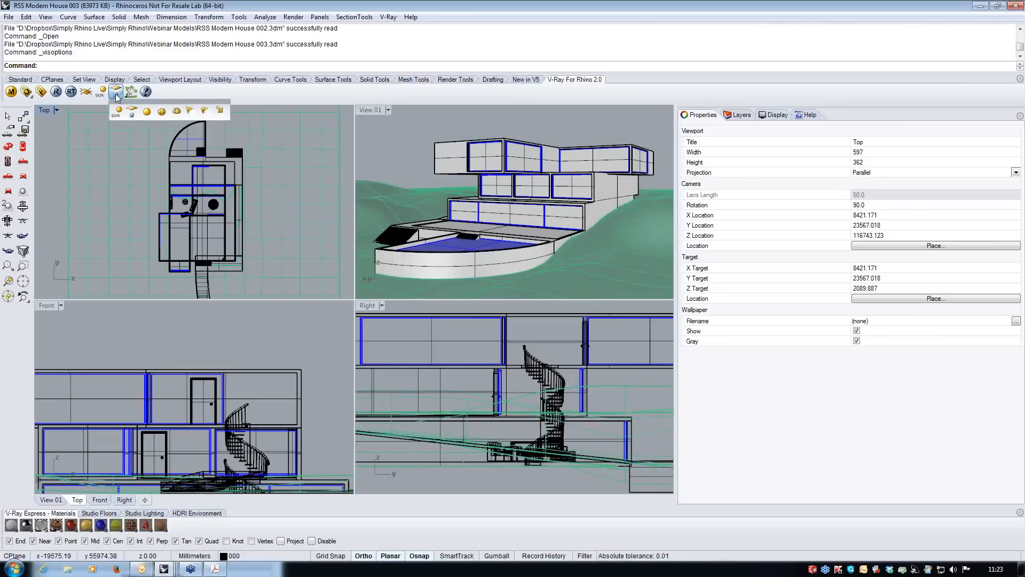
left_click(177, 111)
scroll(302, 177, "down", 5)
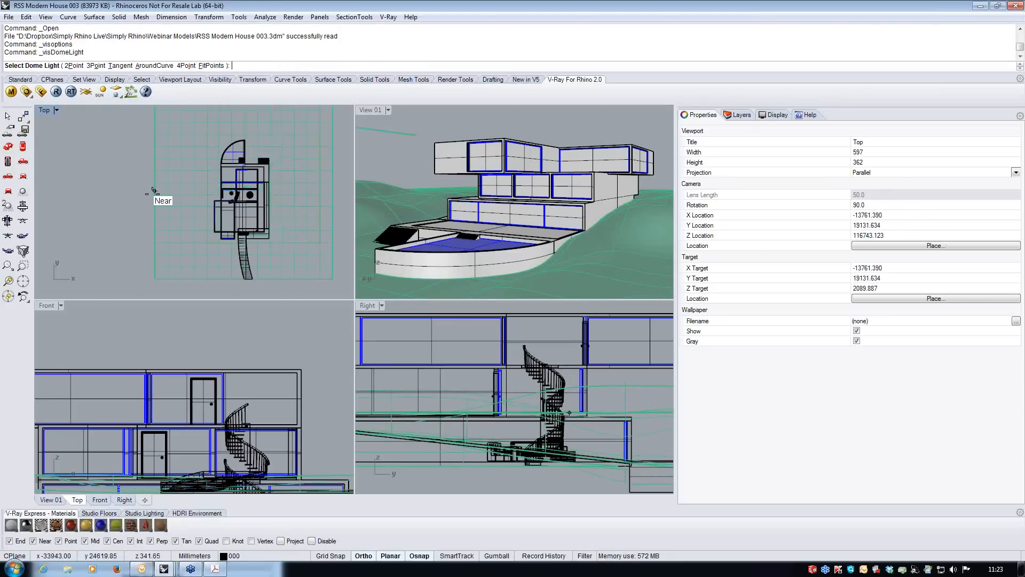
scroll(171, 201, "up", 1)
left_click(172, 201)
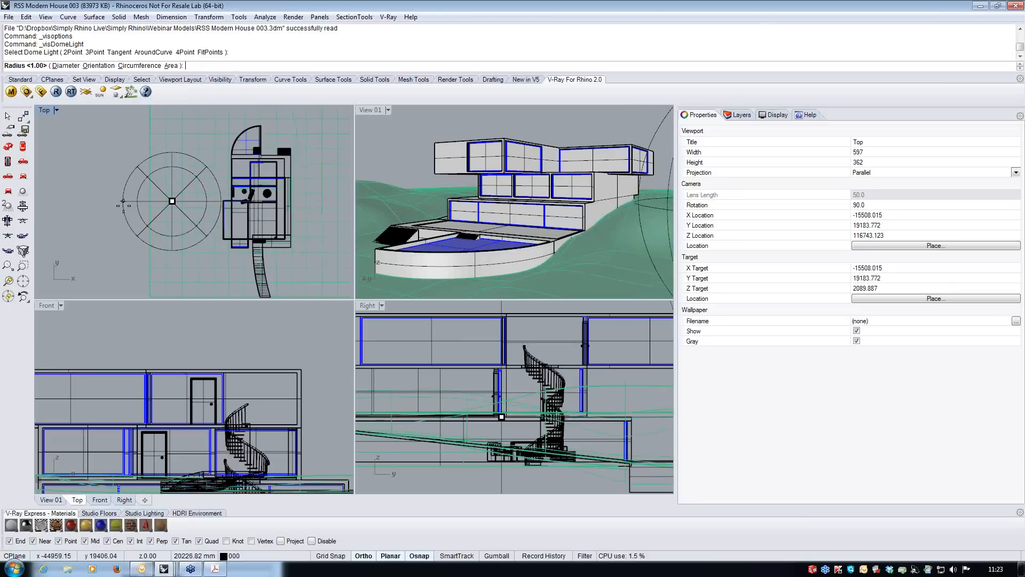
left_click(125, 209)
left_click(139, 211)
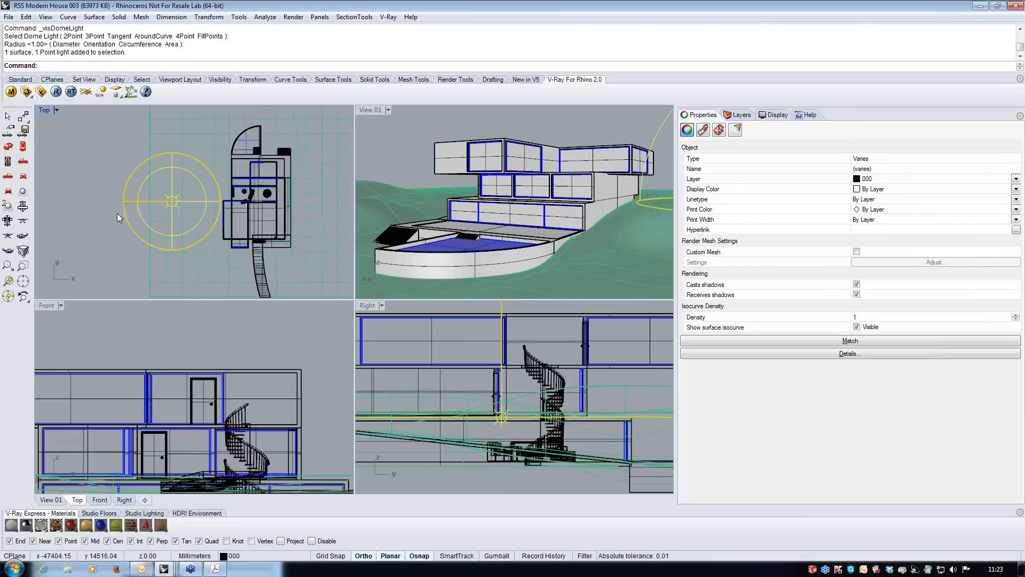
scroll(112, 210, "down", 3)
scroll(155, 219, "up", 2)
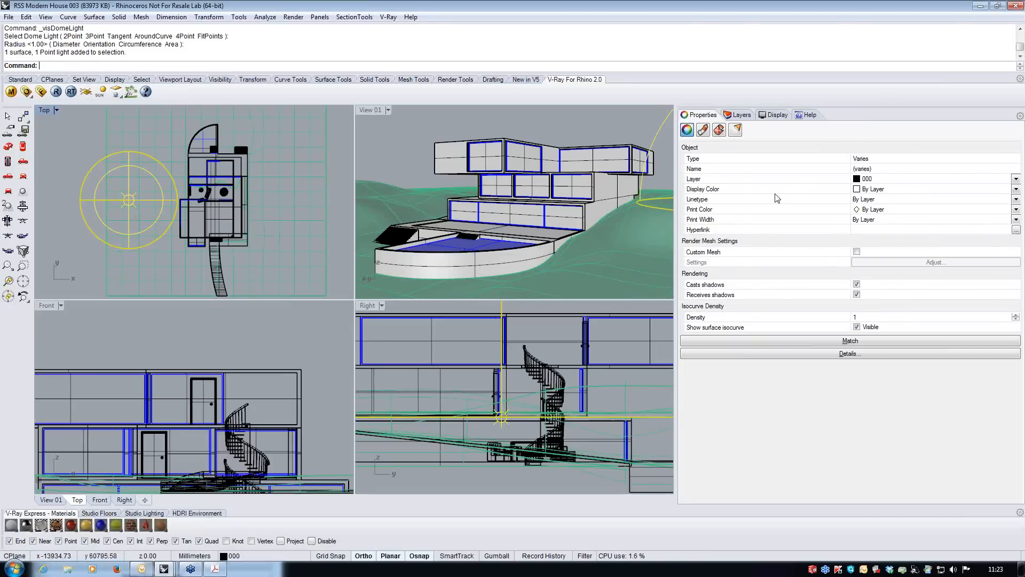
Step: Enable the dome light's texture and load the 0839 Cloudy Dawn HDR image into it as a TexBitmap
left_click(735, 129)
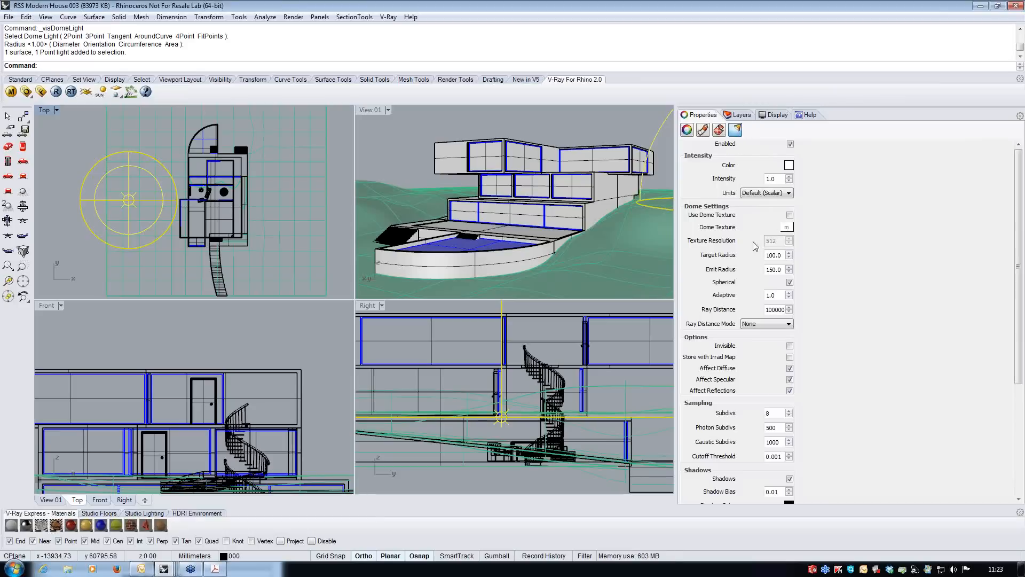
left_click(790, 216)
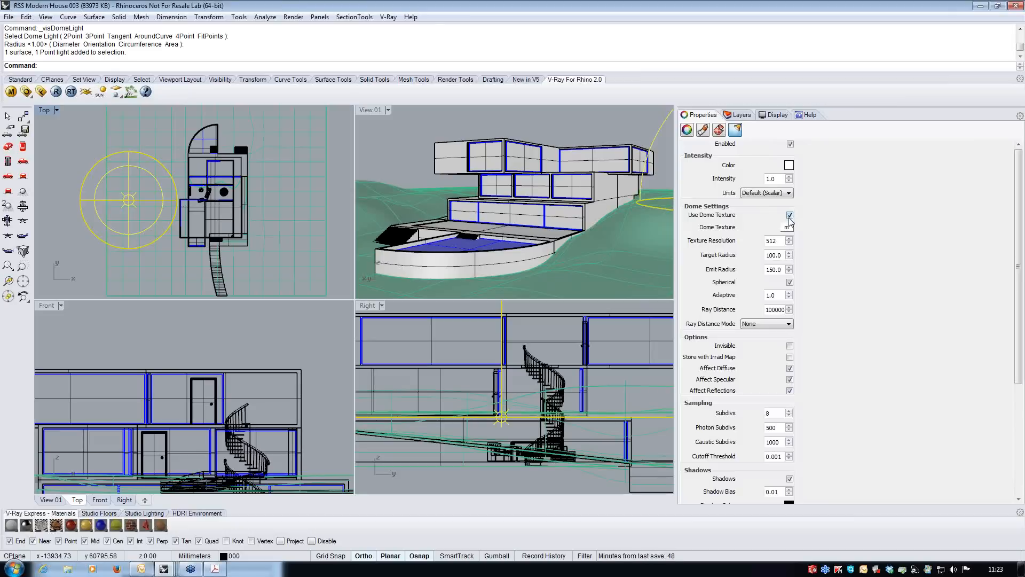
left_click(786, 227)
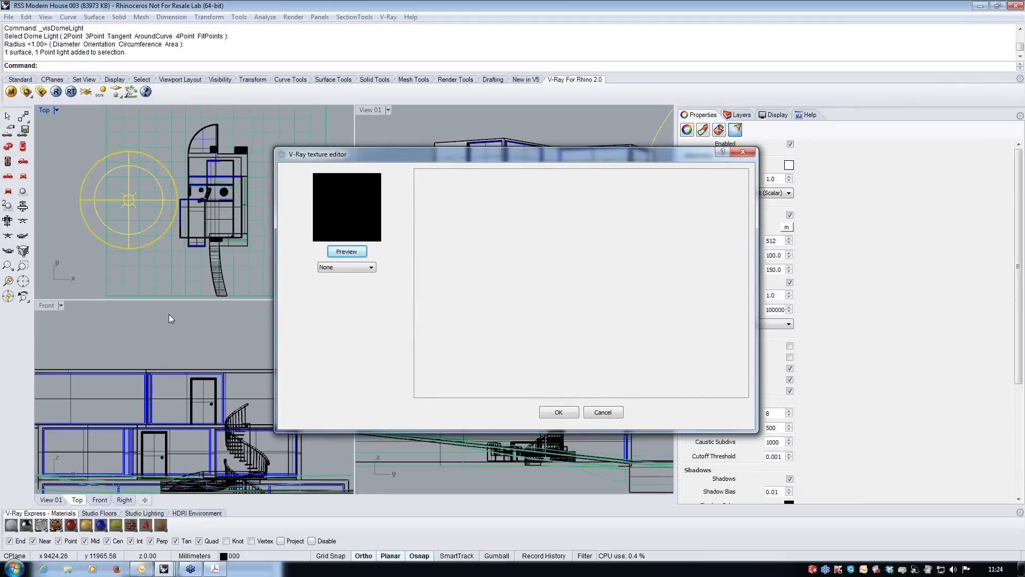
left_click(347, 268)
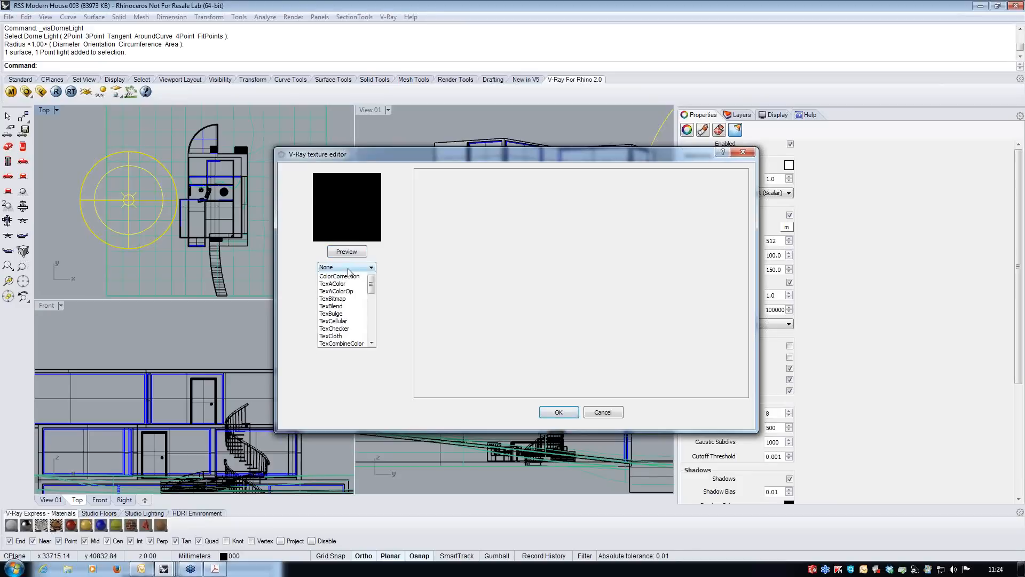
left_click(353, 307)
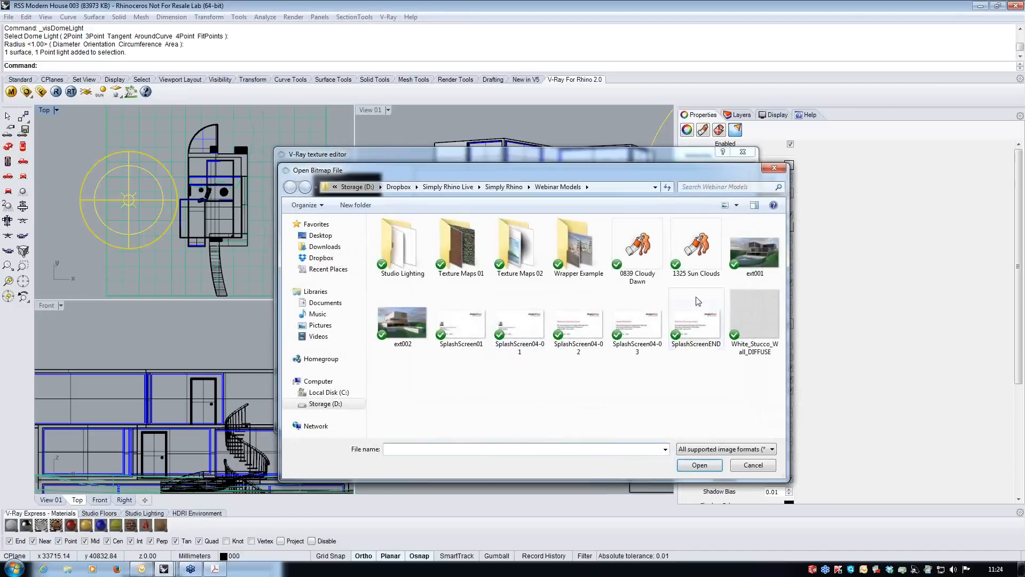
left_click(645, 260)
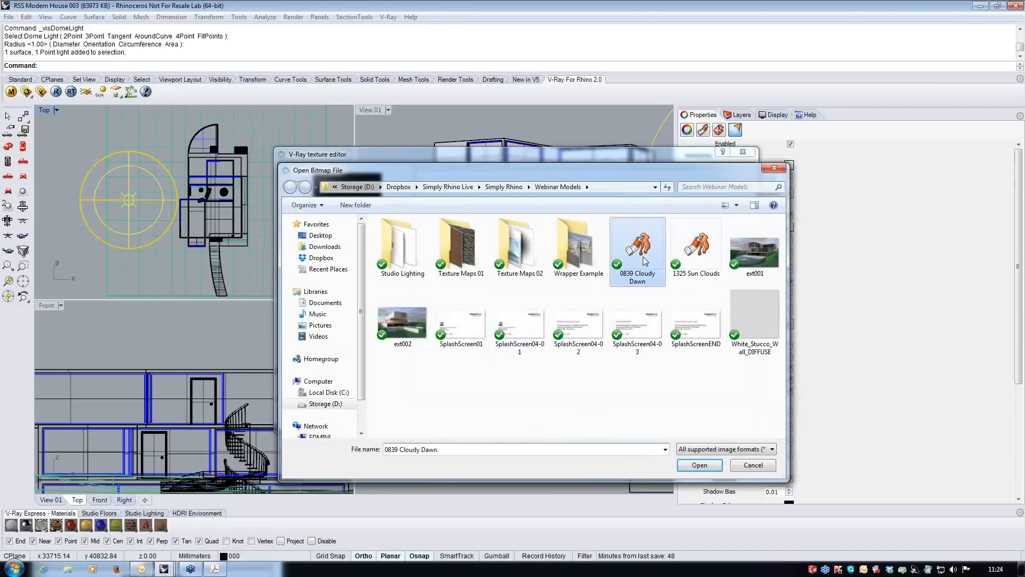
left_click(699, 466)
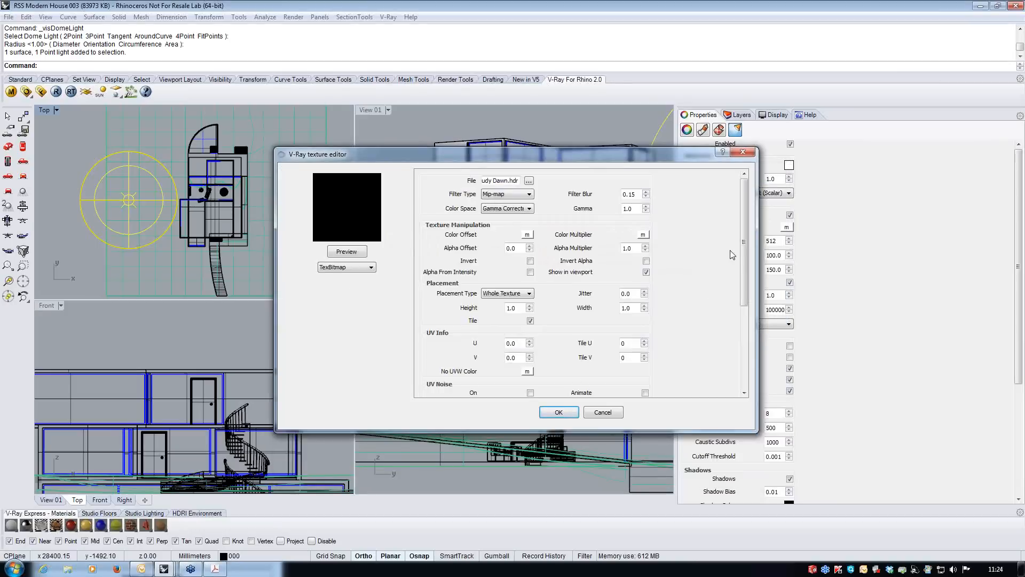
Step: Set the dome texture's UVW type to UVWGenEnvironment with spherical mapping, accept it, and return to the RSS Modern House 003 model
left_click_drag(745, 240, 743, 323)
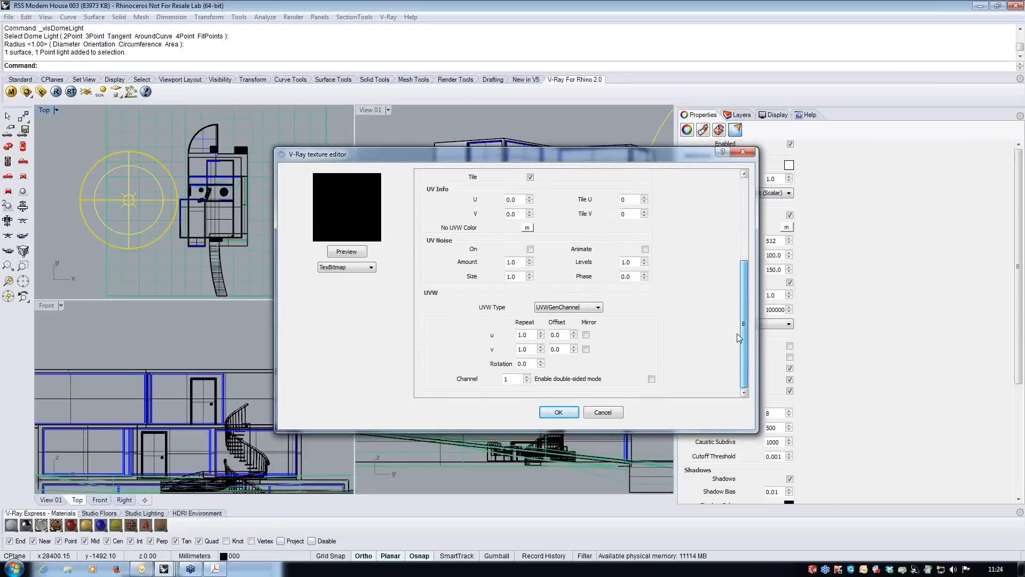
left_click(596, 311)
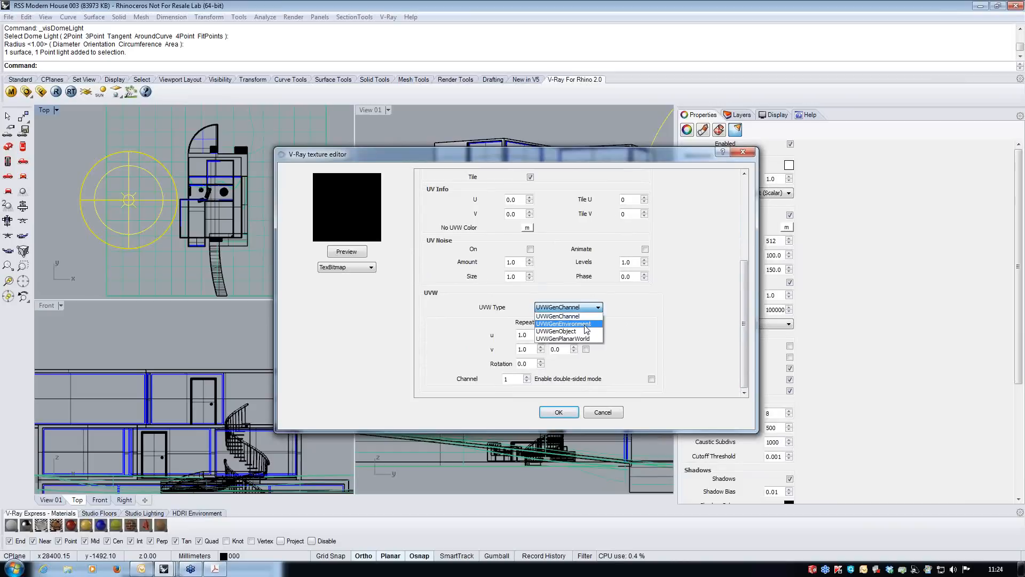
left_click(566, 324)
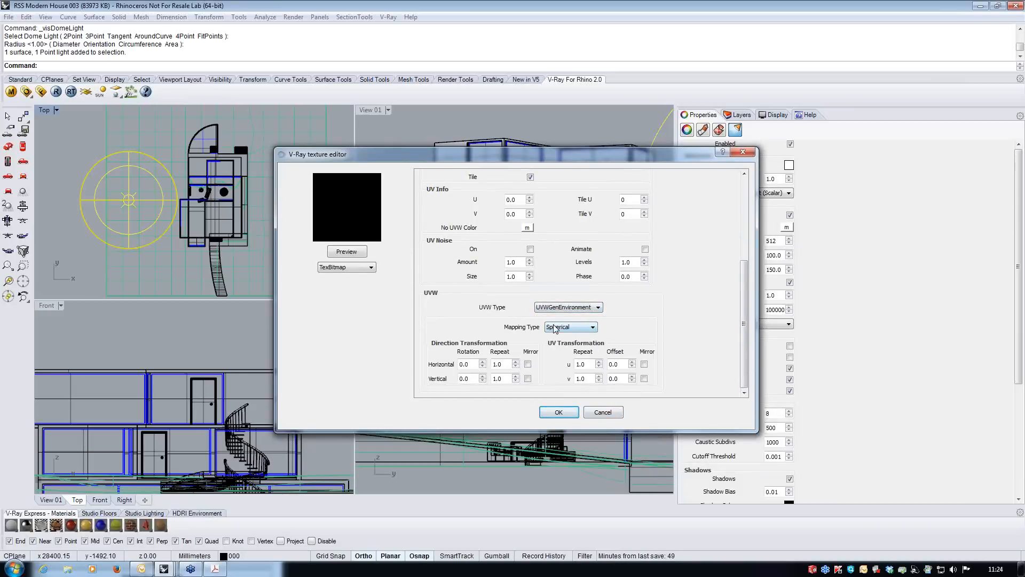
left_click(354, 254)
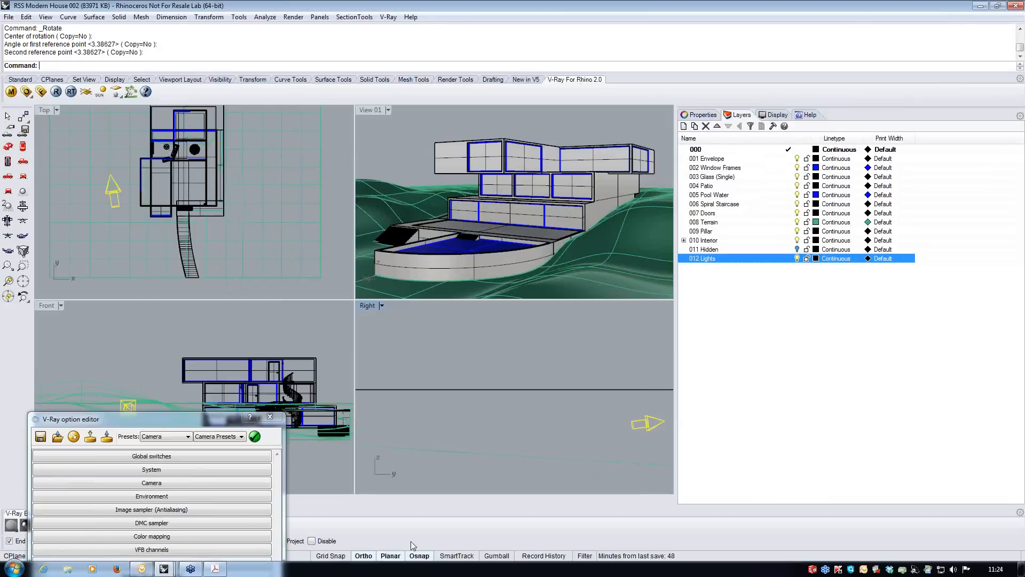
mouse_move(164, 568)
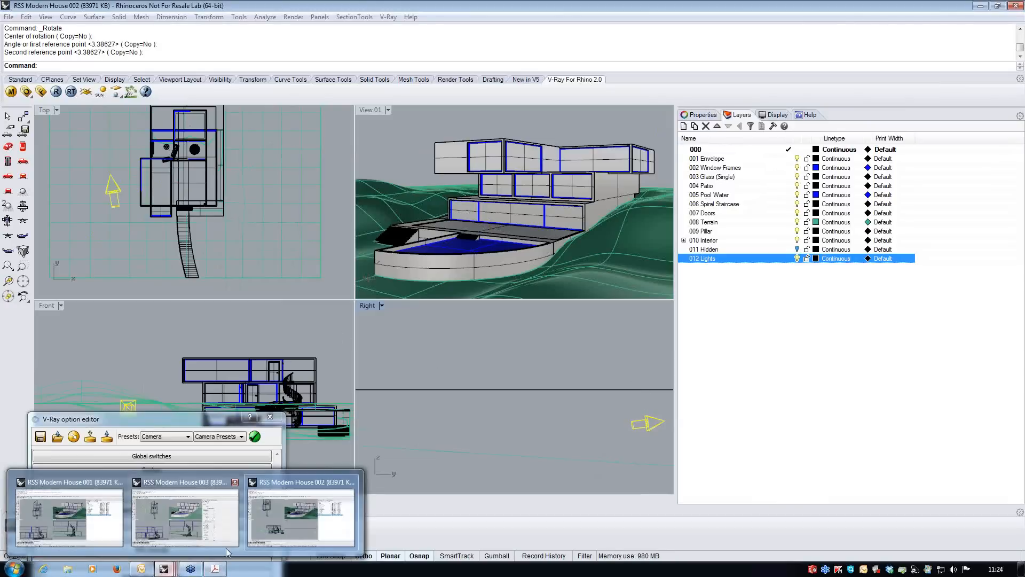
left_click(221, 511)
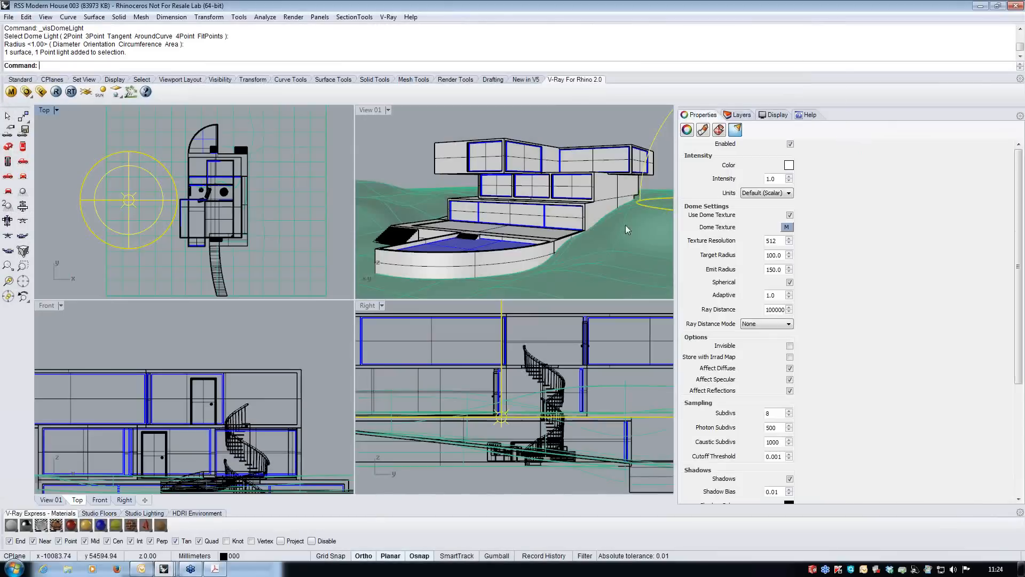
Step: Reselect the dome light, preview its Cloudy Dawn HDR texture in the texture editor, accept it and deselect the light
left_click(81, 152)
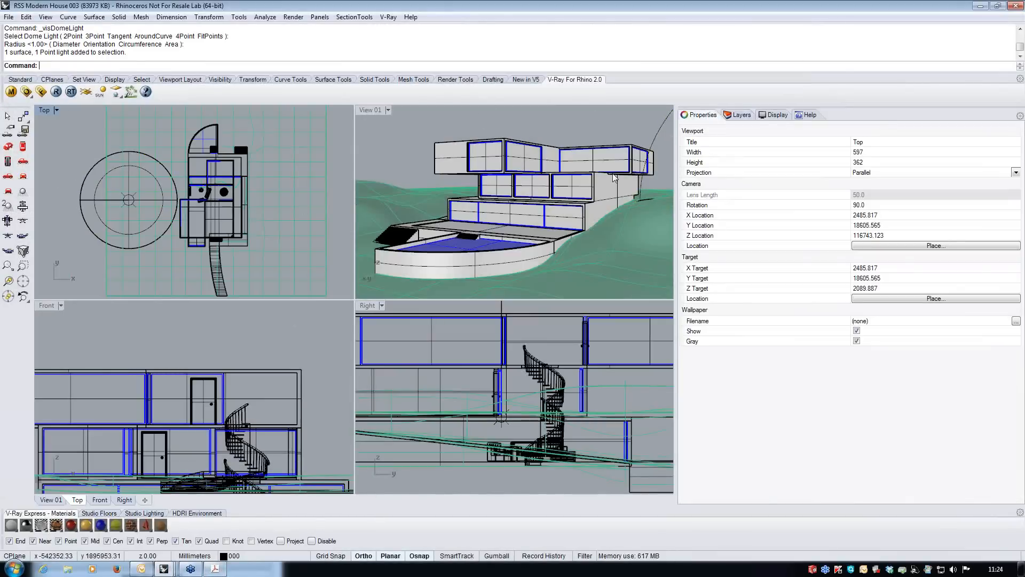
left_click(94, 200)
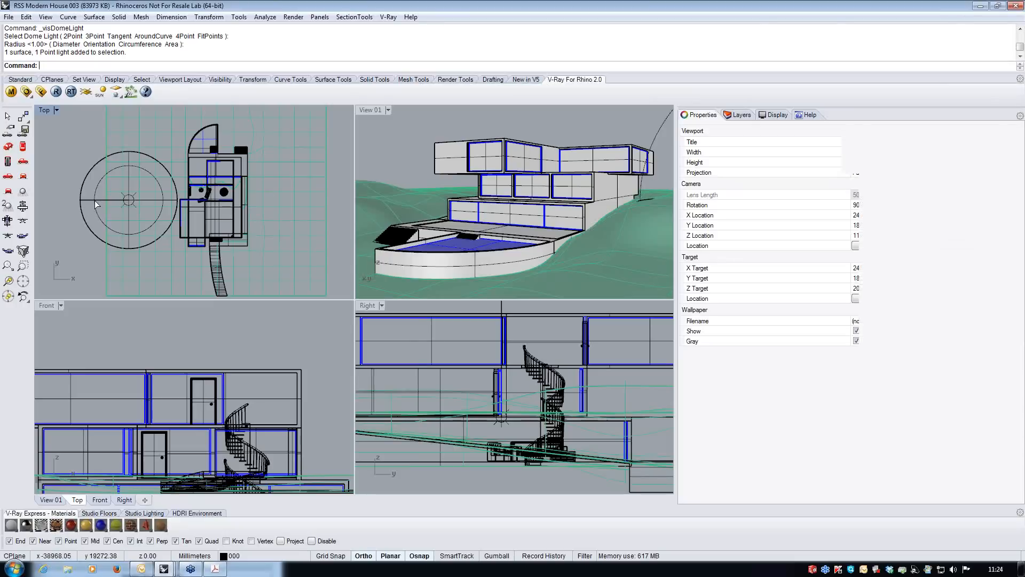
left_click(737, 130)
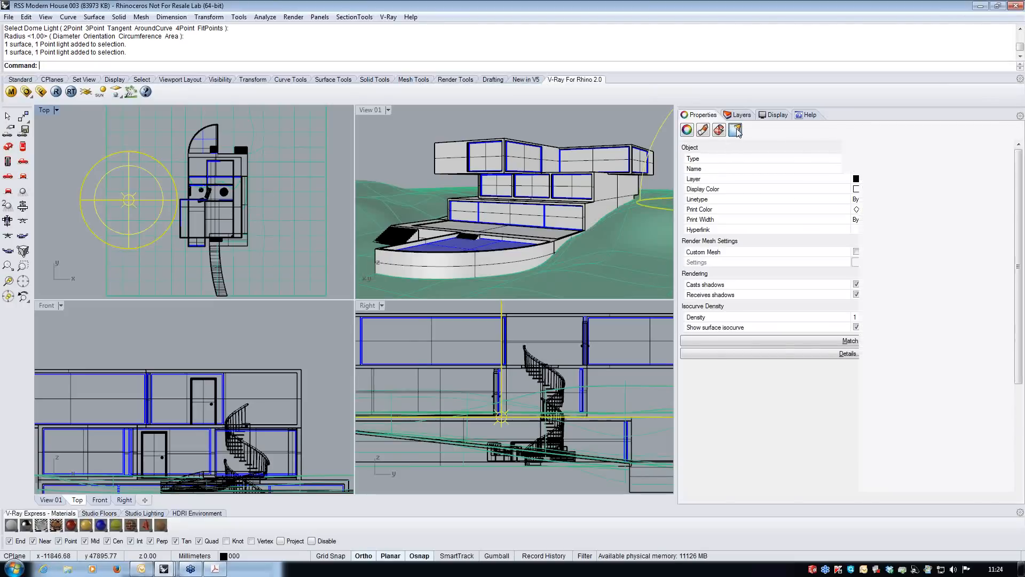
left_click(787, 227)
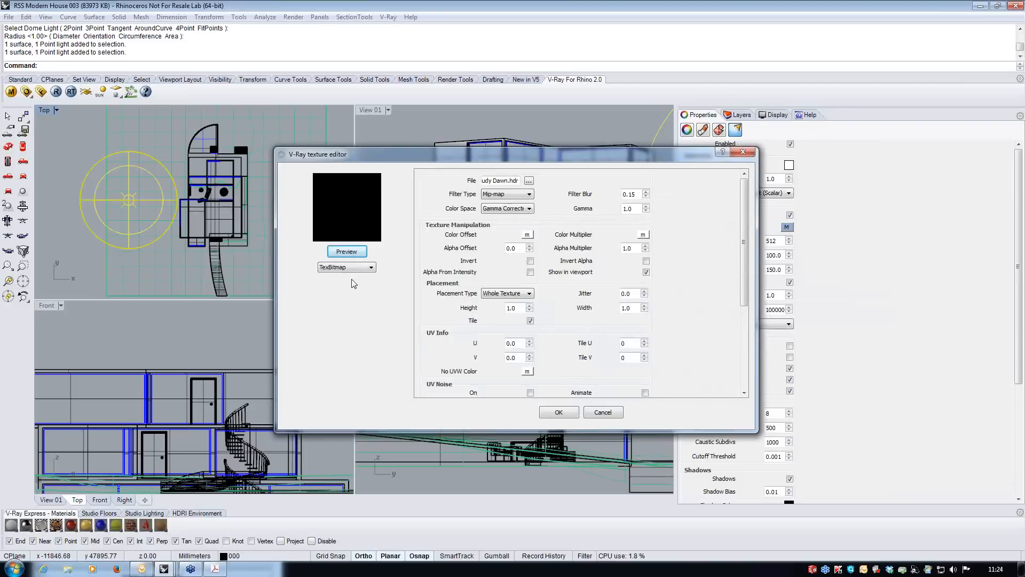
left_click(351, 254)
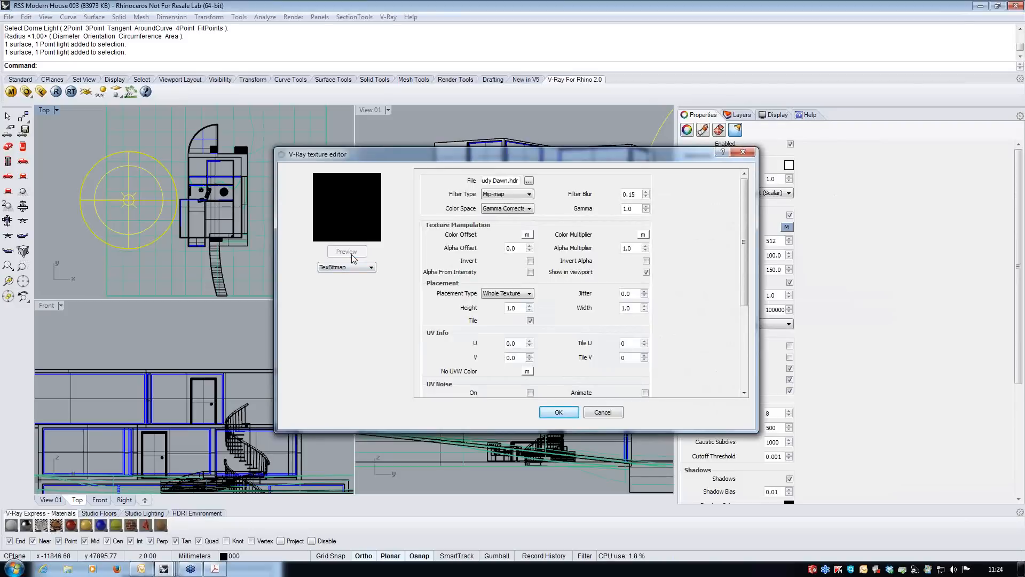
left_click(559, 411)
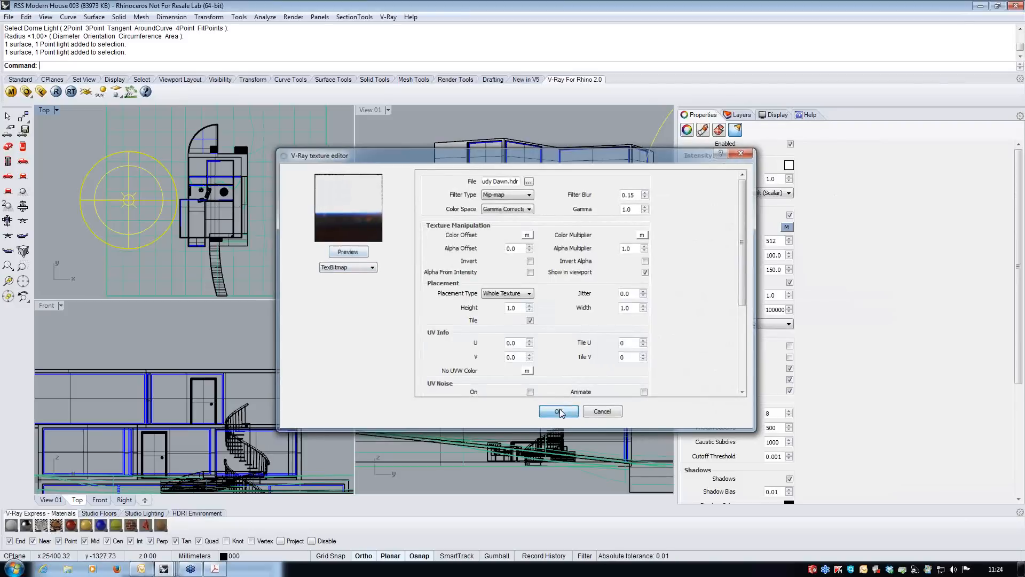
left_click(76, 147)
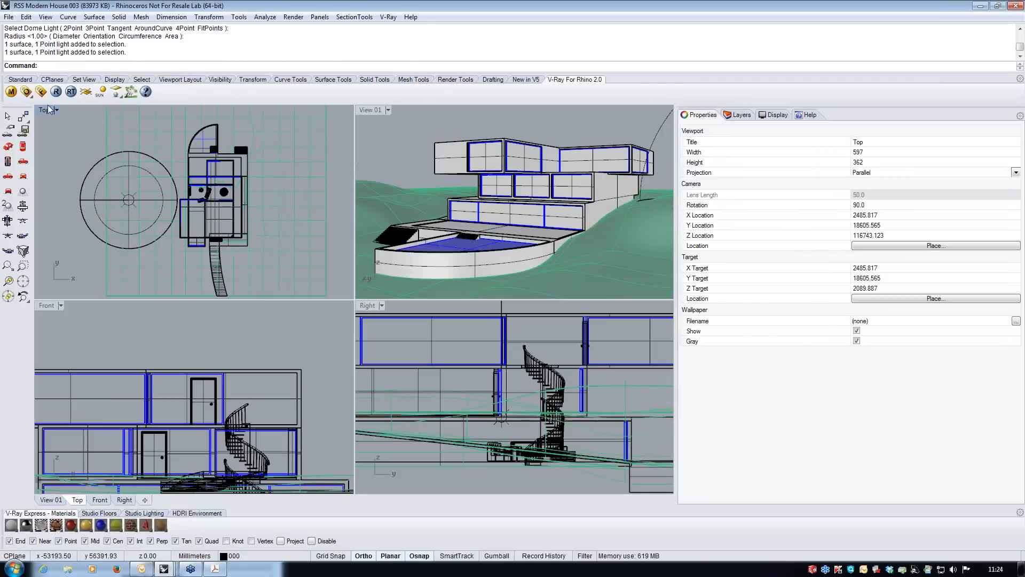
Step: Apply the Exterior preset 02_Low_Quality_Exterior to the V-Ray render options
left_click(11, 92)
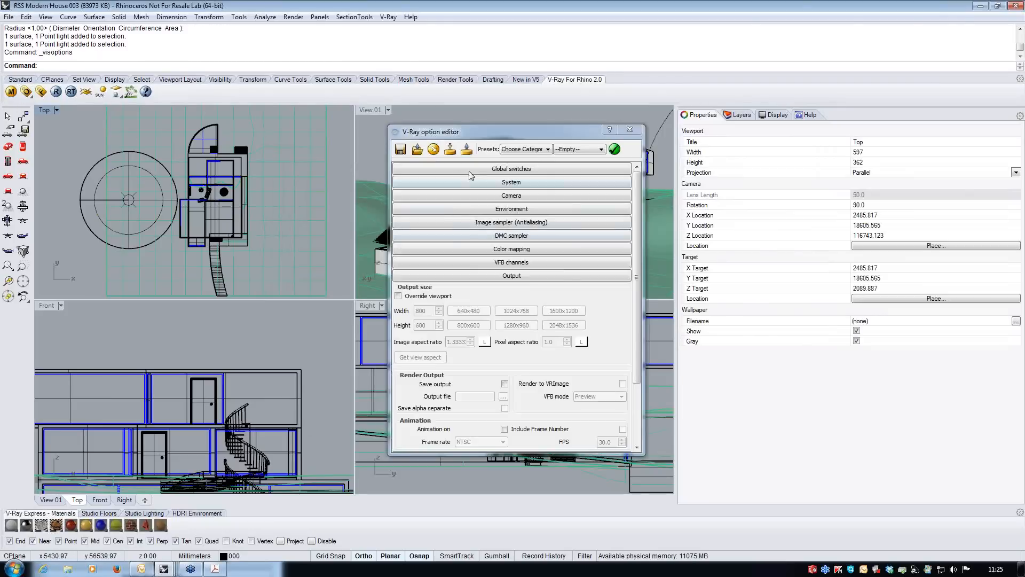
left_click(528, 149)
left_click(518, 167)
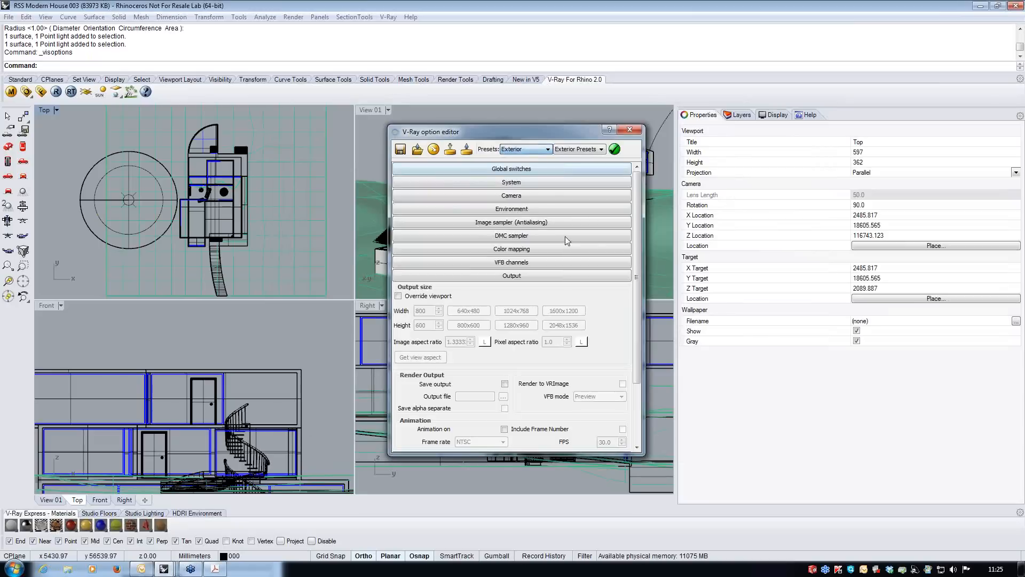
left_click(594, 151)
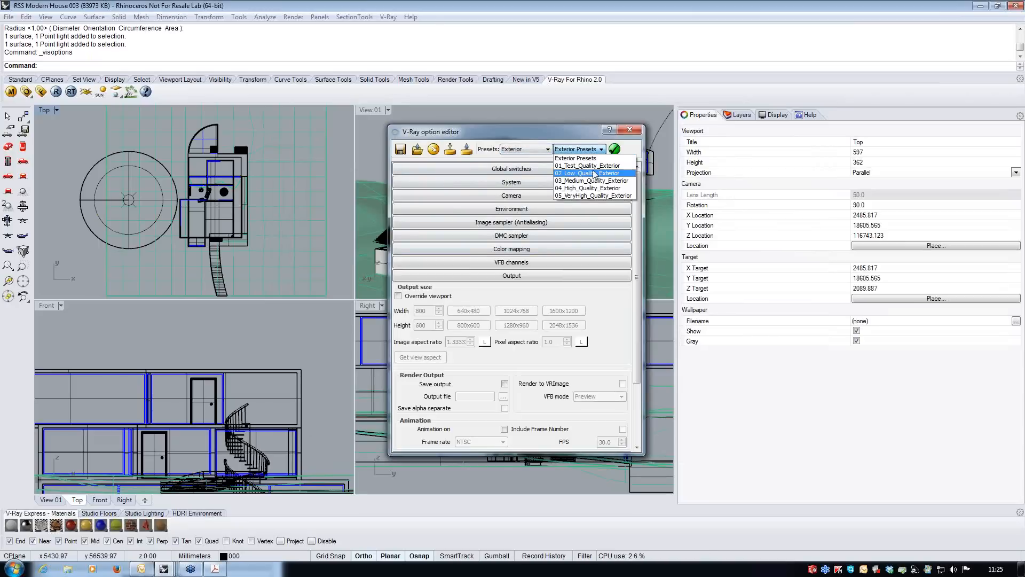
left_click(617, 163)
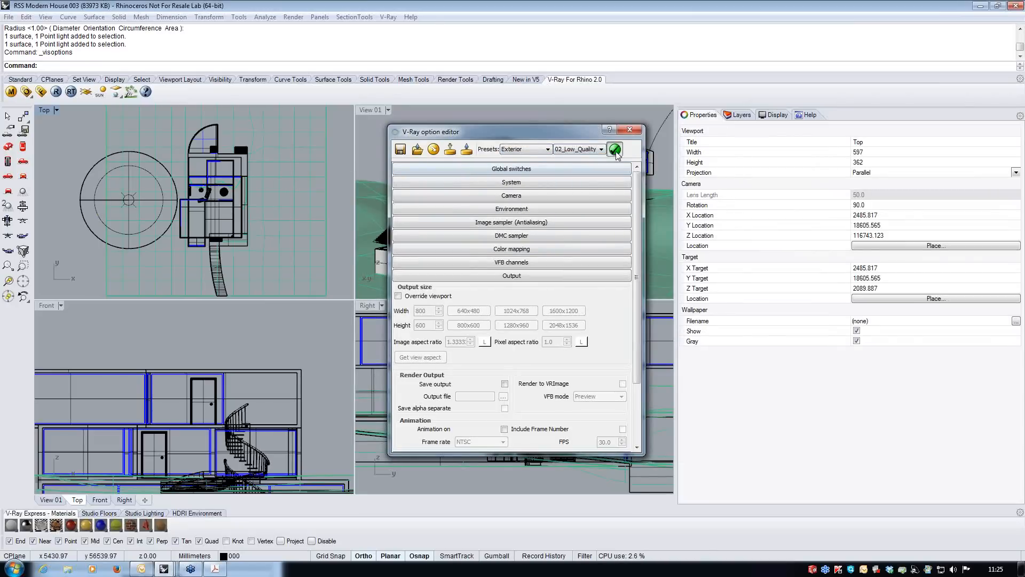
left_click(615, 150)
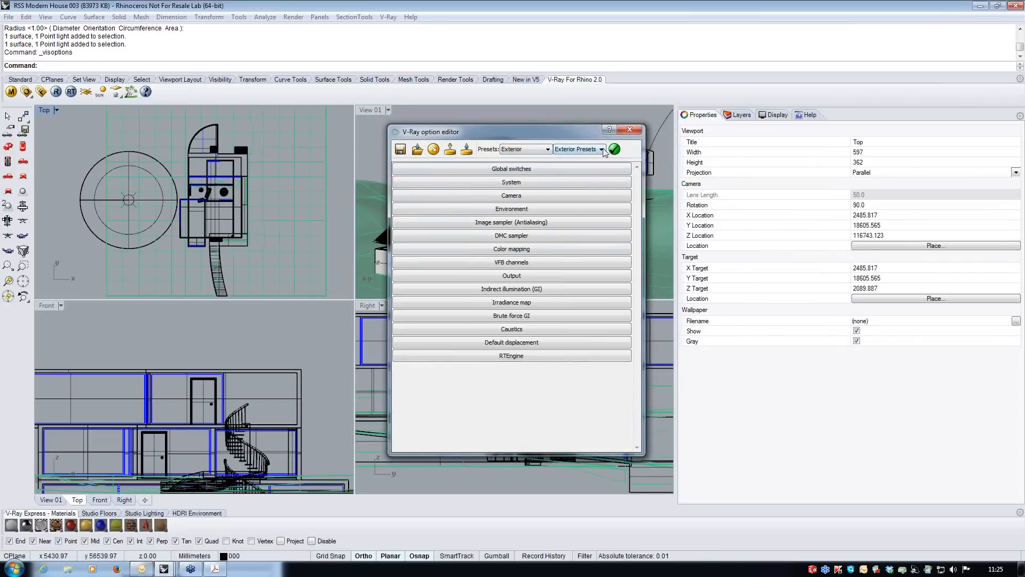
left_click(603, 151)
left_click(599, 171)
left_click(615, 151)
Step: Apply the Camera preset Cloudy Sky to the V-Ray options and close the option editor
left_click(519, 149)
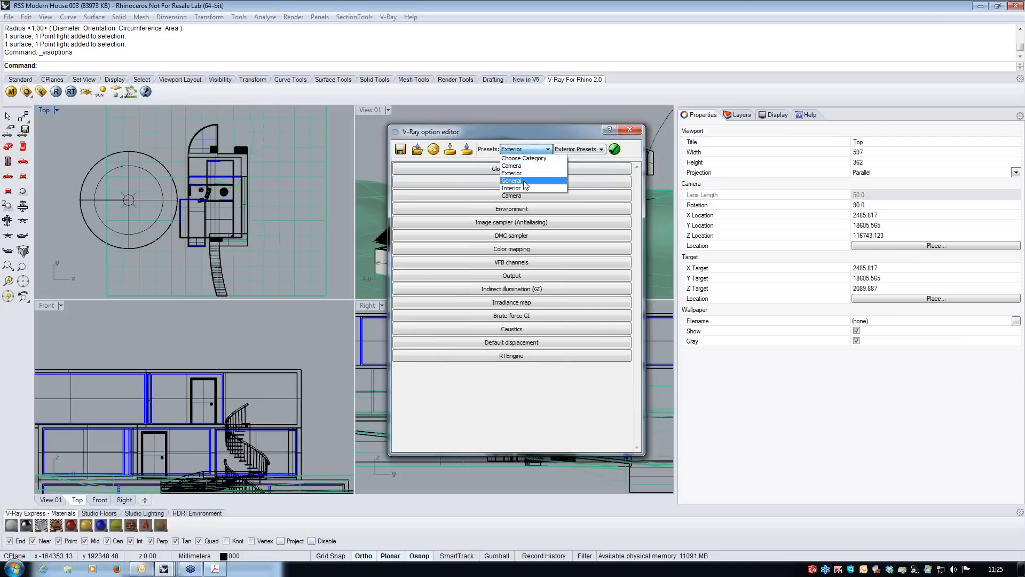
left_click(528, 167)
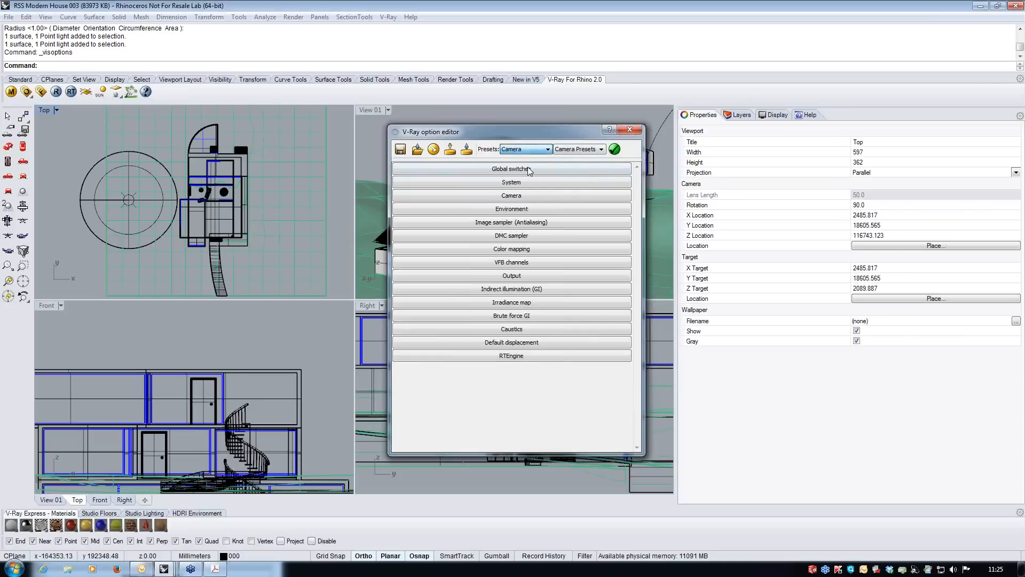
left_click(595, 151)
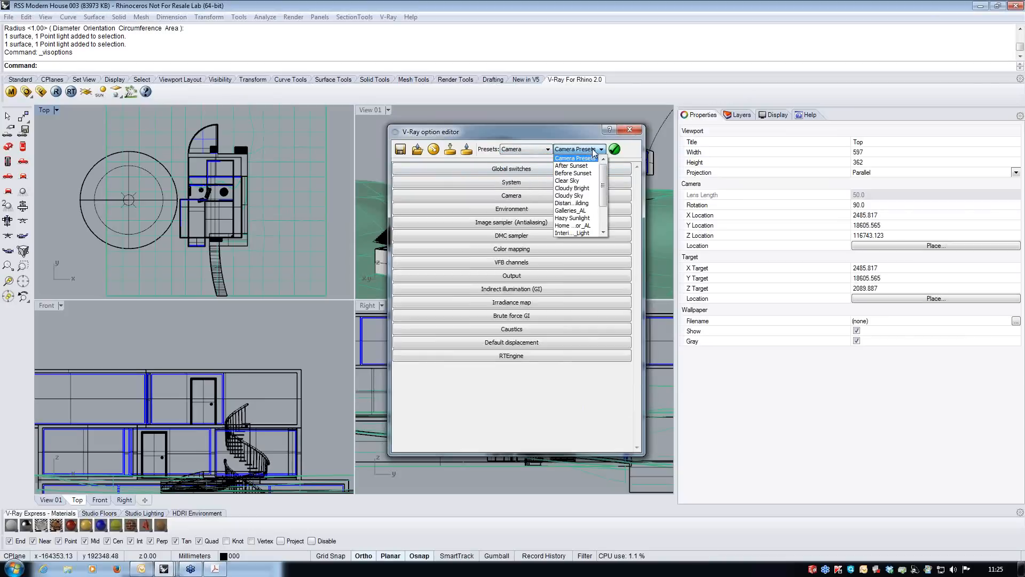
left_click(584, 195)
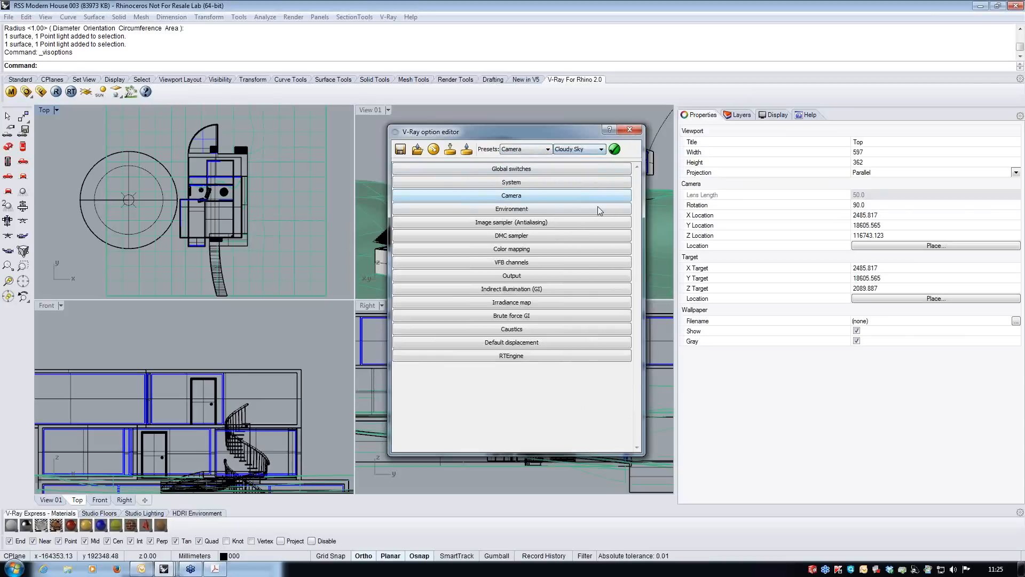
left_click(615, 150)
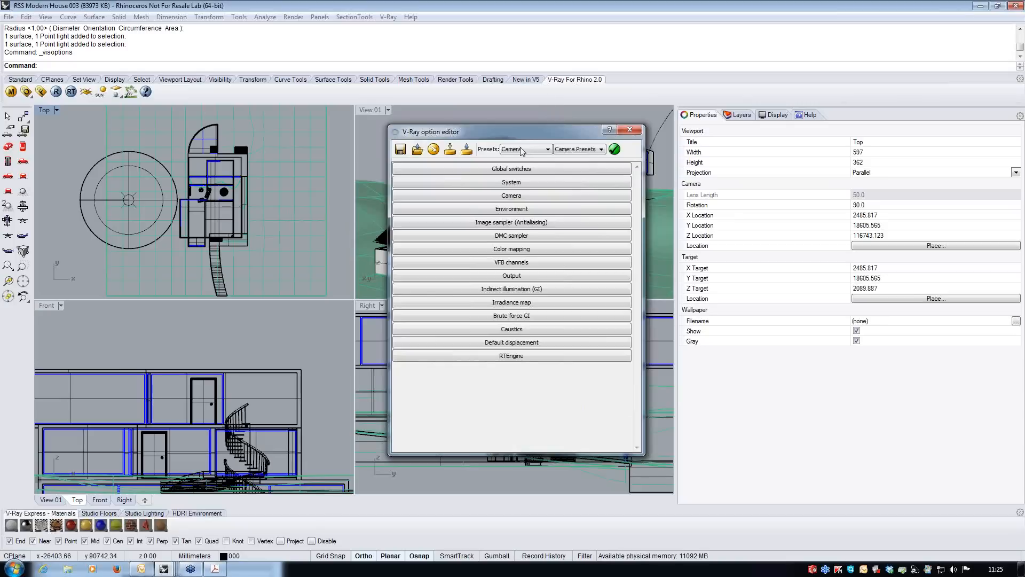
left_click(626, 132)
Step: Start a V-Ray RT render of View 01, uncover the viewport, and orbit the view slightly to update the live preview
left_click(366, 114)
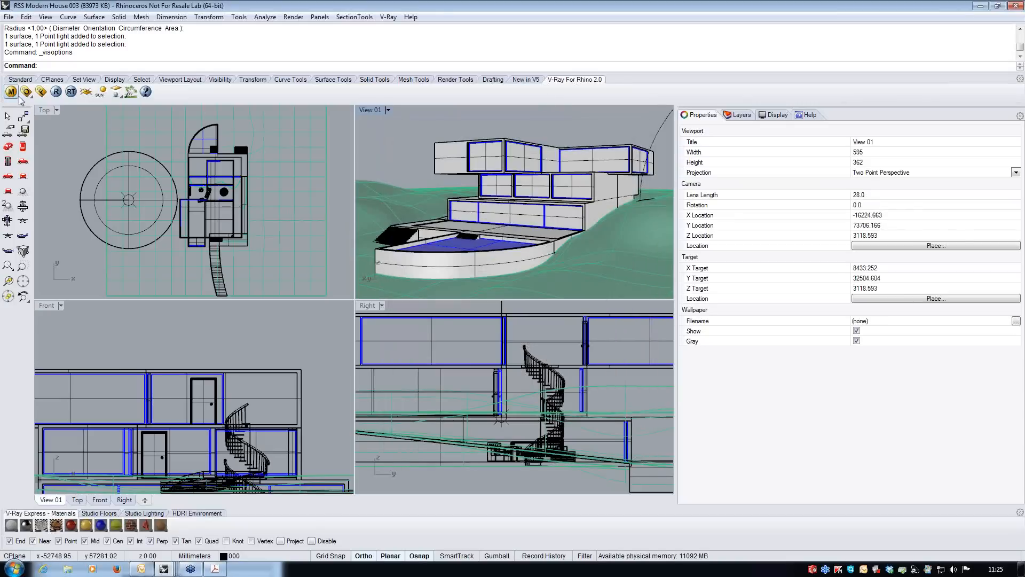
right_click(71, 92)
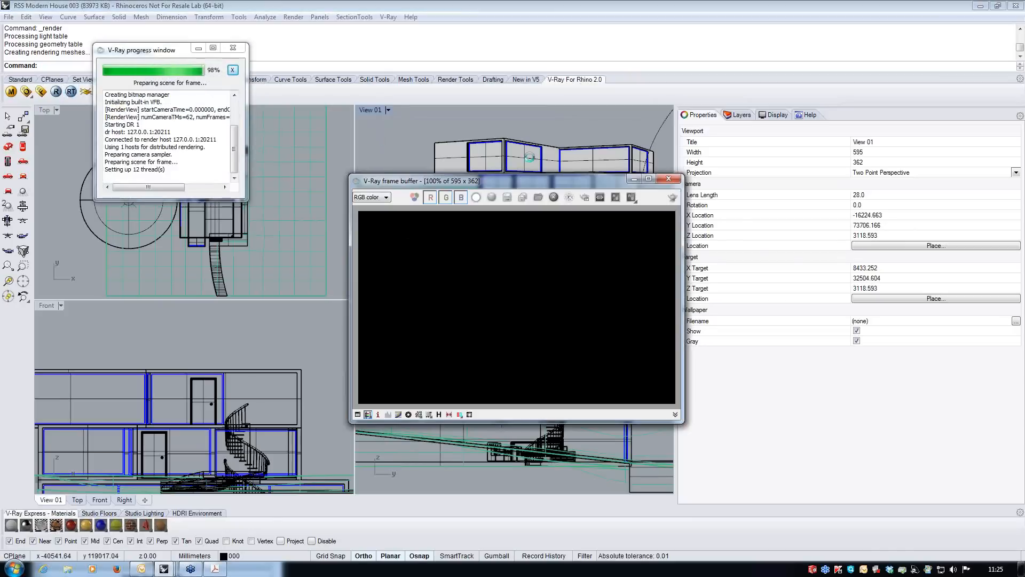
left_click_drag(547, 181, 304, 201)
right_click_drag(578, 179, 581, 183)
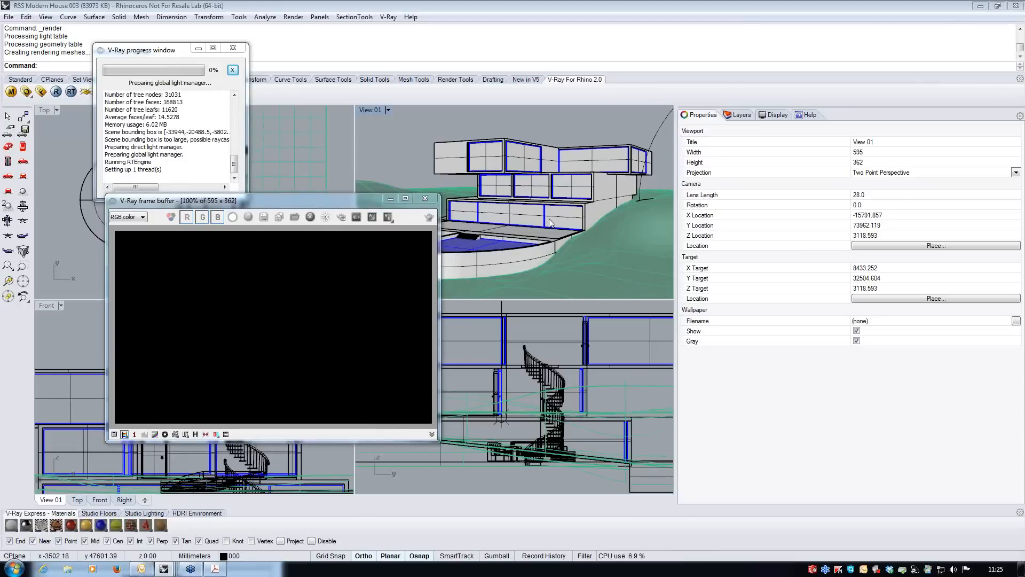
right_click_drag(550, 220, 552, 221)
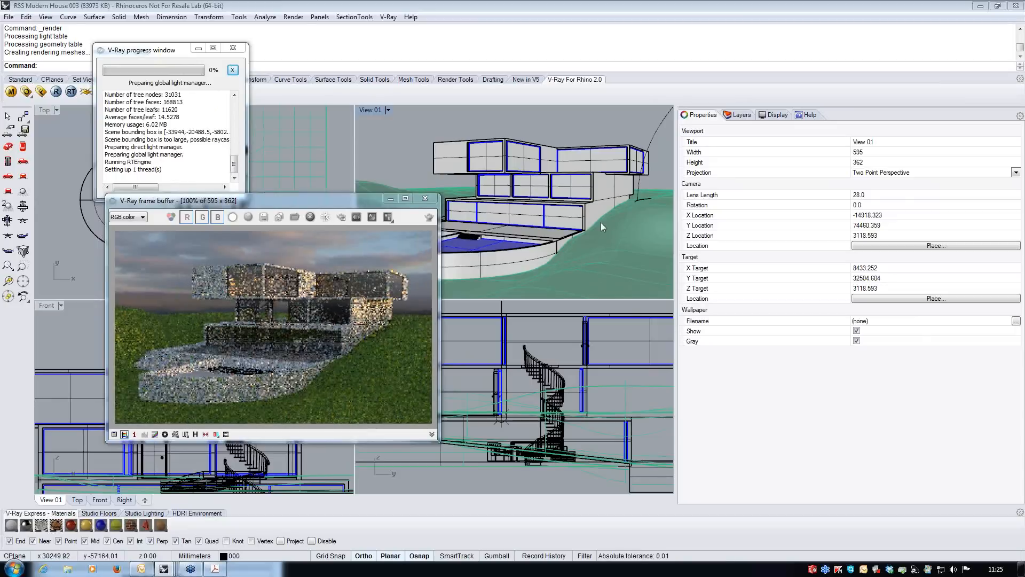
right_click_drag(569, 259, 564, 259)
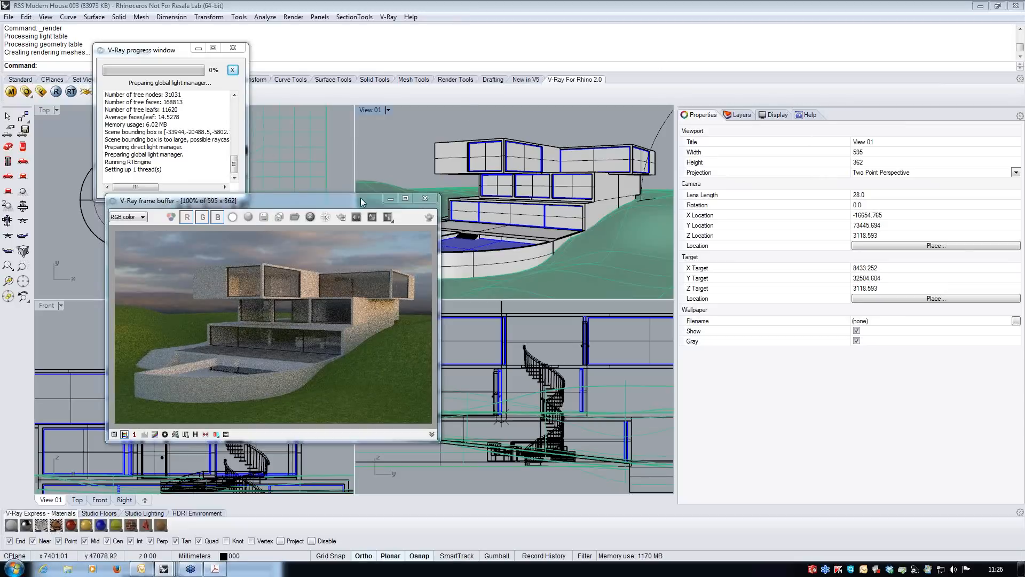
Step: Set the dome light's intensity to 1.75 while the RT preview is running
left_click(82, 223)
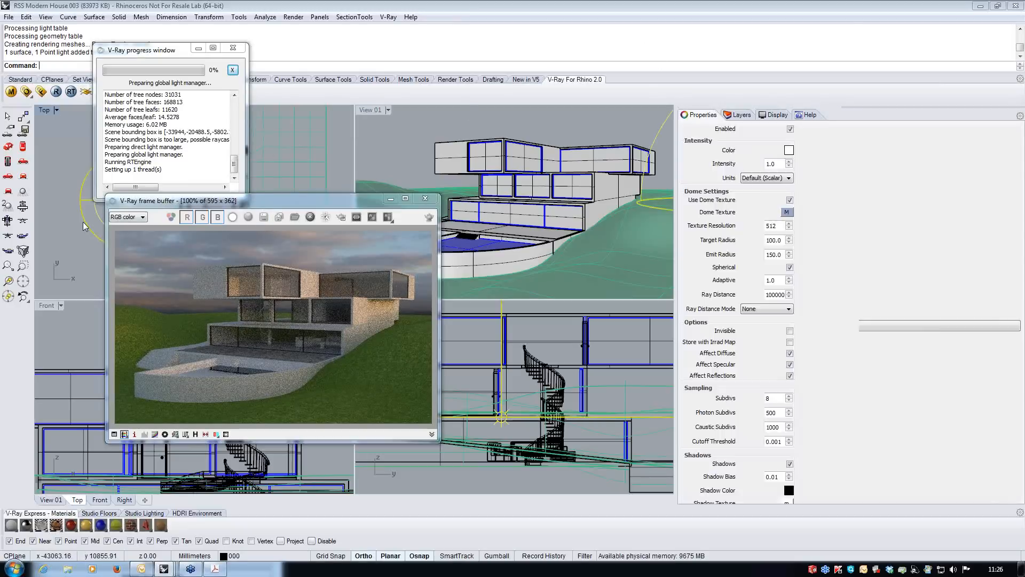
left_click(735, 132)
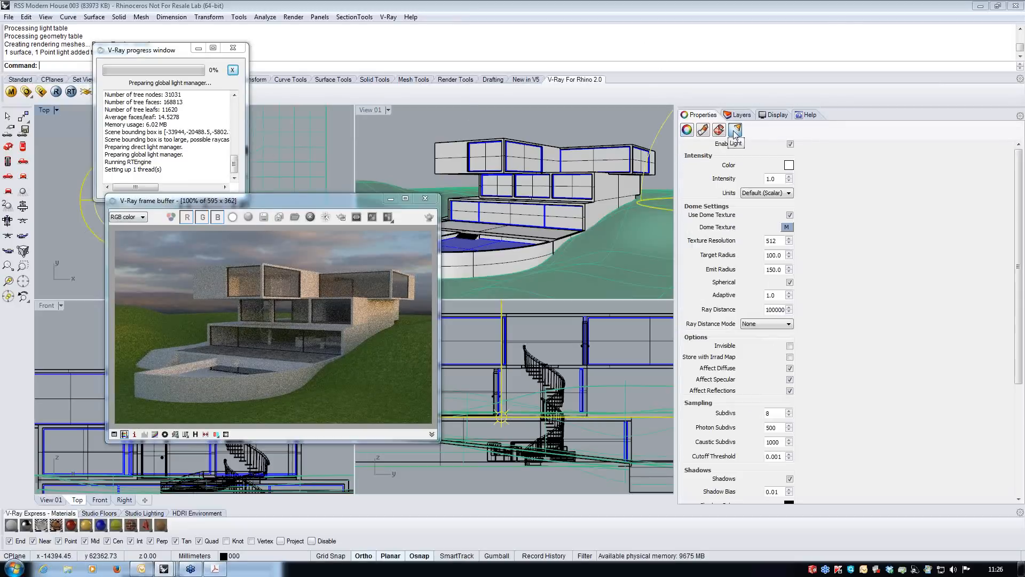
left_click(779, 180)
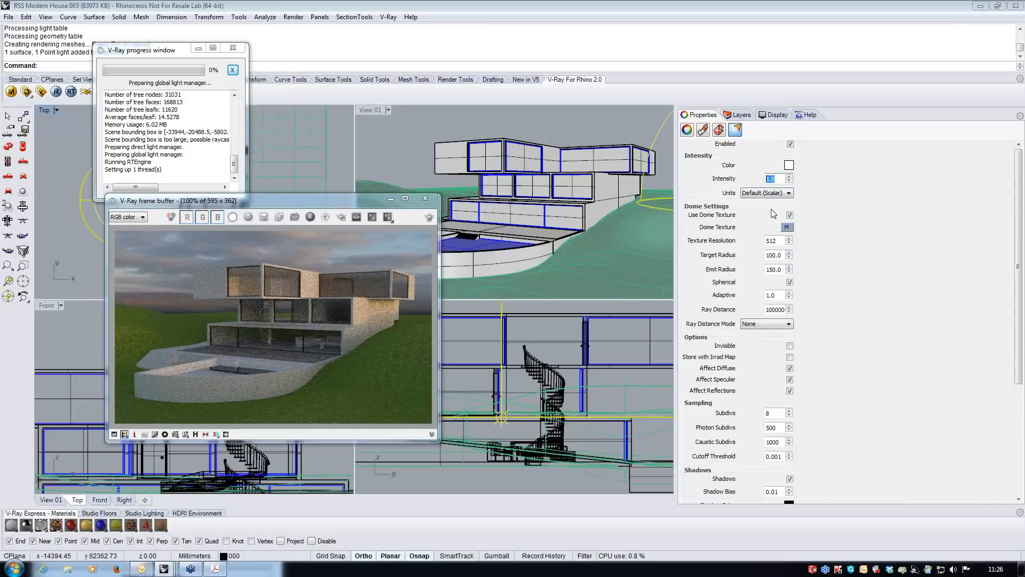
type("1.75")
left_click(93, 267)
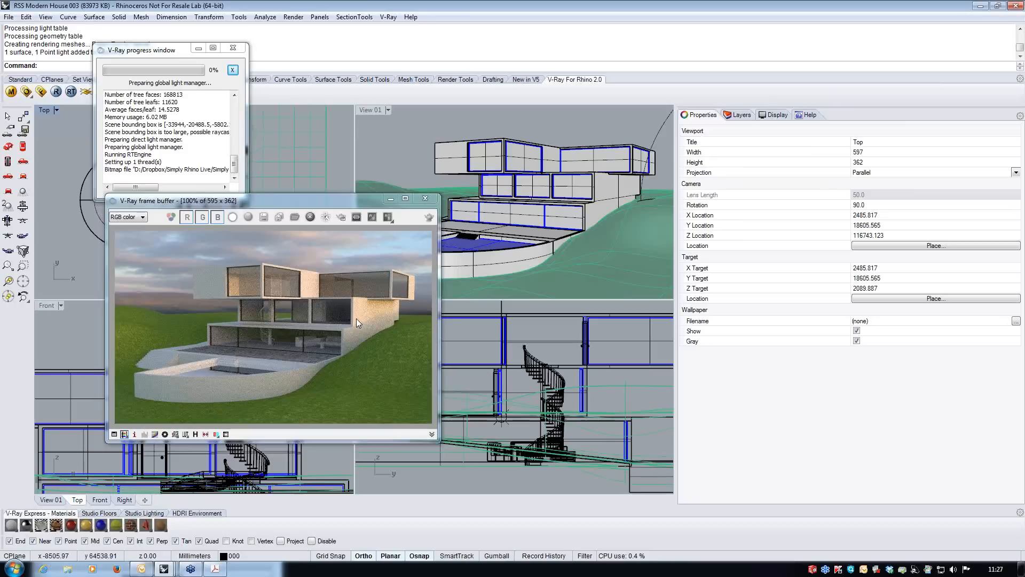
Step: Rotate the dome light's HDR environment texture by 90 degrees, then close the RT frame buffer
left_click_drag(269, 201, 230, 269)
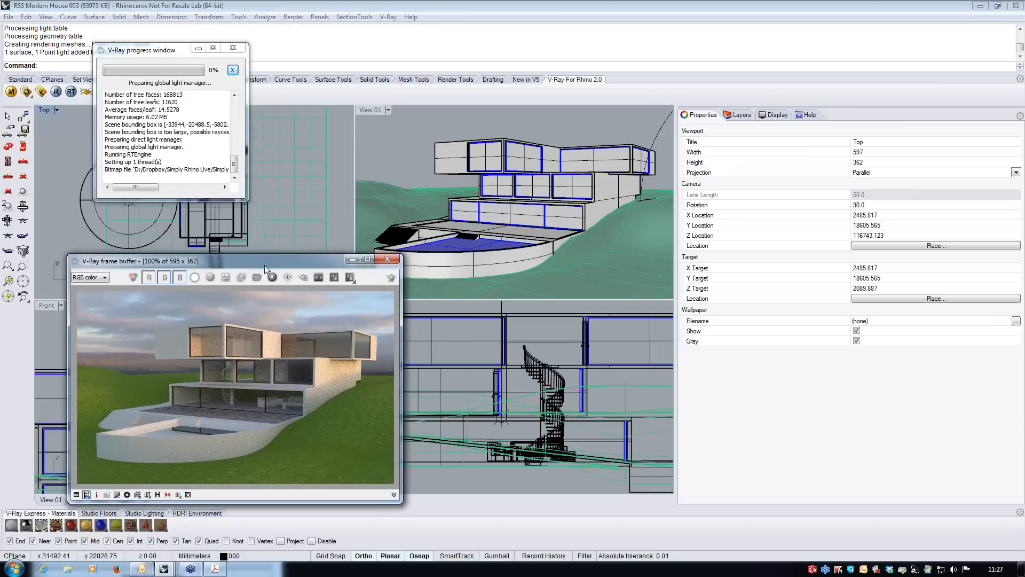
left_click(86, 222)
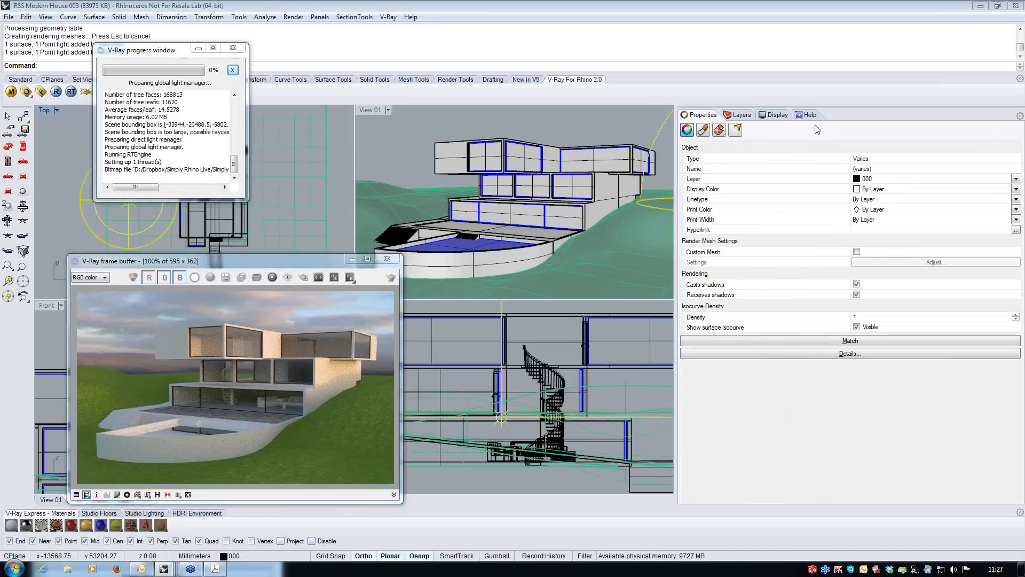
left_click(736, 131)
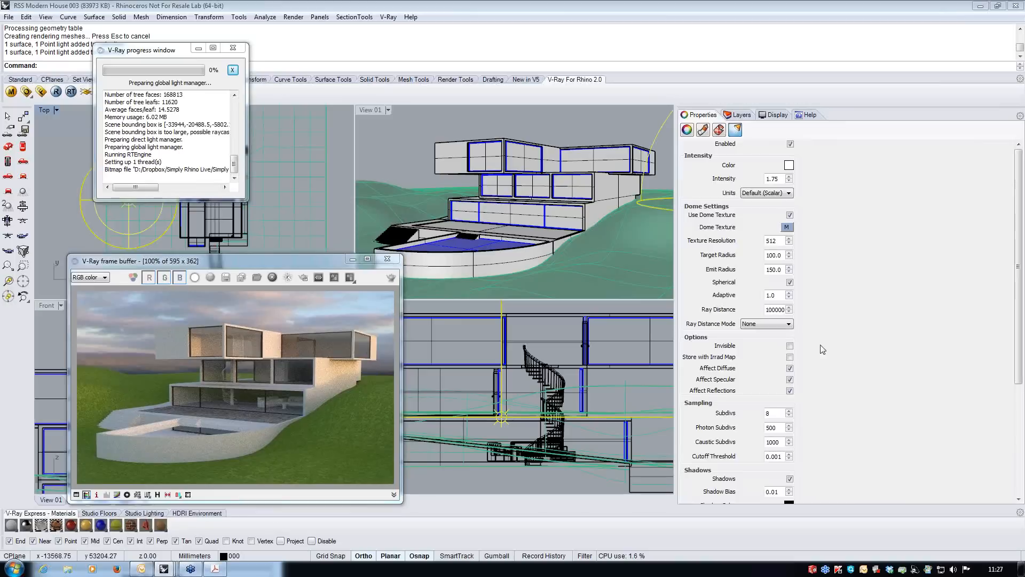
left_click(787, 227)
scroll(739, 303, "down", 3)
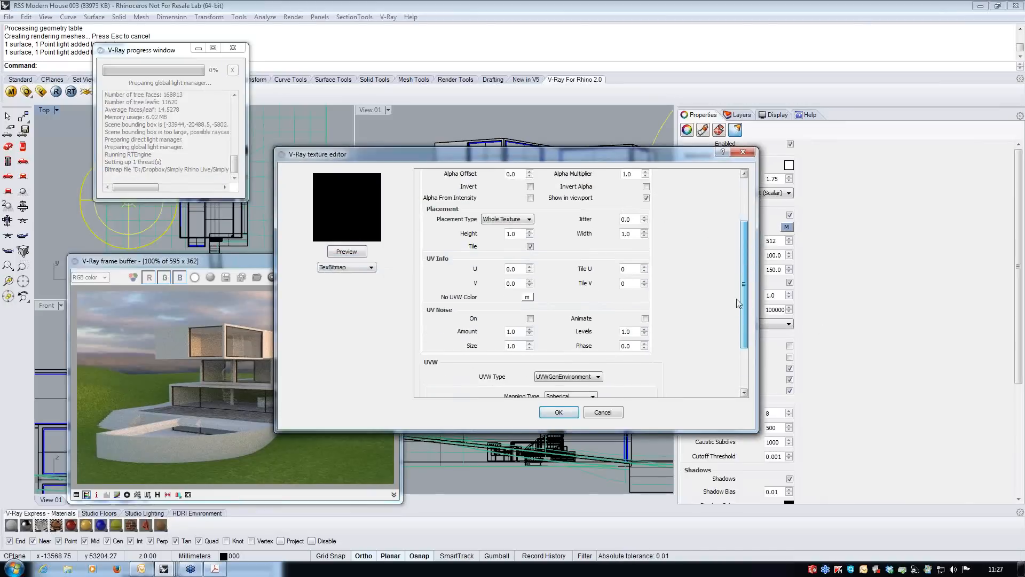
scroll(738, 303, "down", 2)
double_click(465, 364)
type("90")
left_click(557, 413)
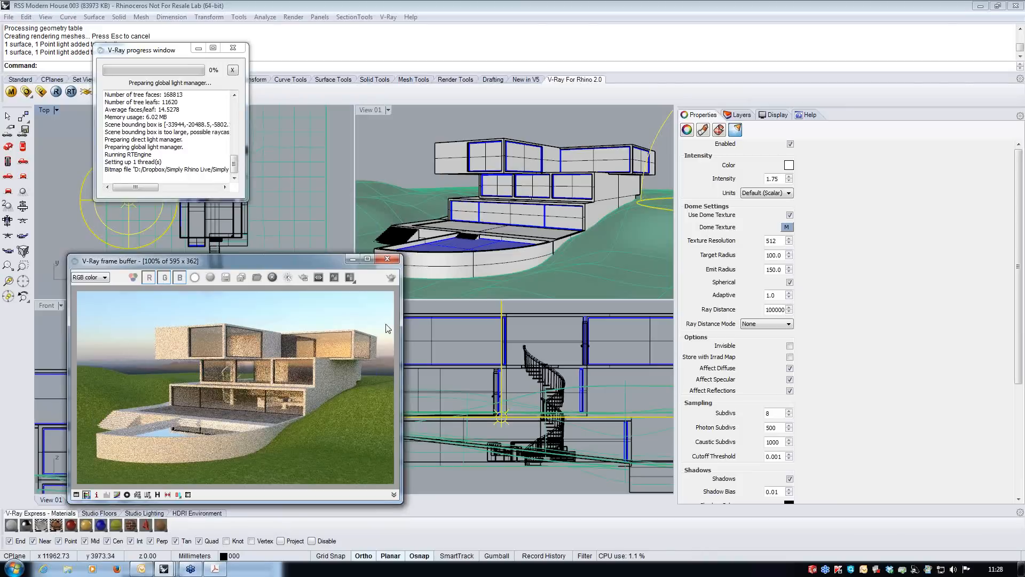
left_click(389, 260)
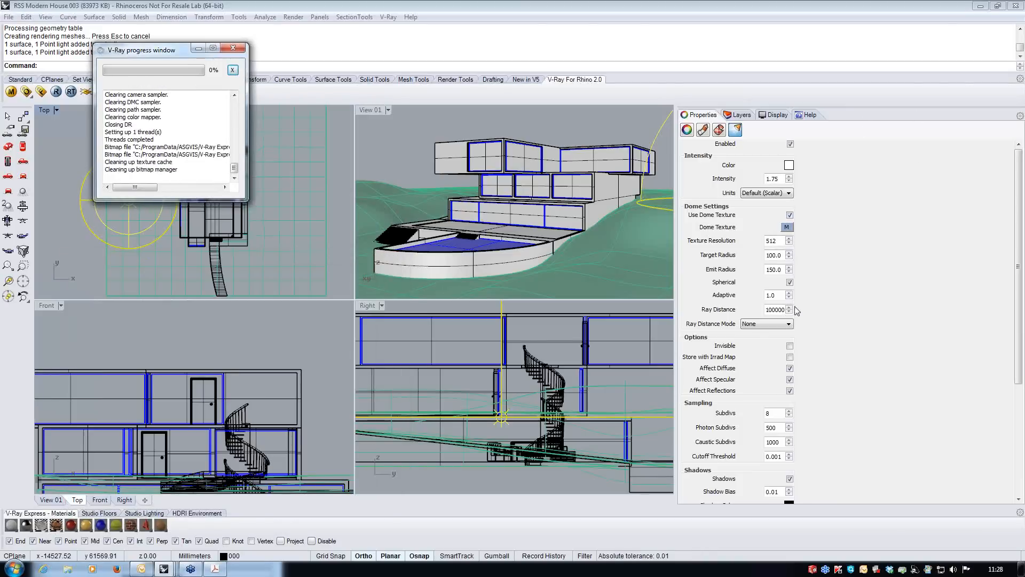
Step: Make the dome light invisible and load the 0839 Cloudy Dawn image as a TexBitmap for the reflection/refraction background in the environment options
left_click(790, 346)
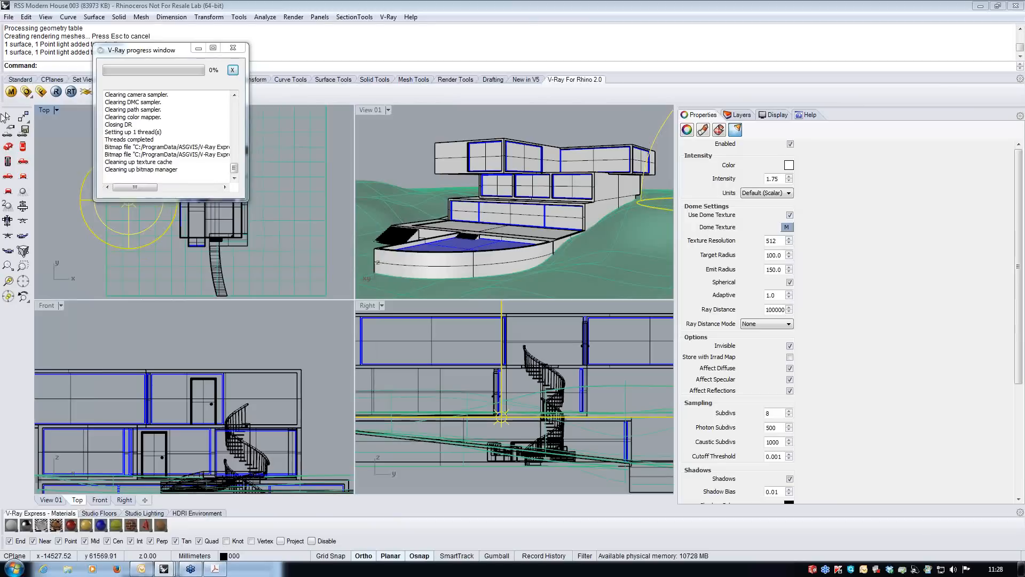
left_click(26, 93)
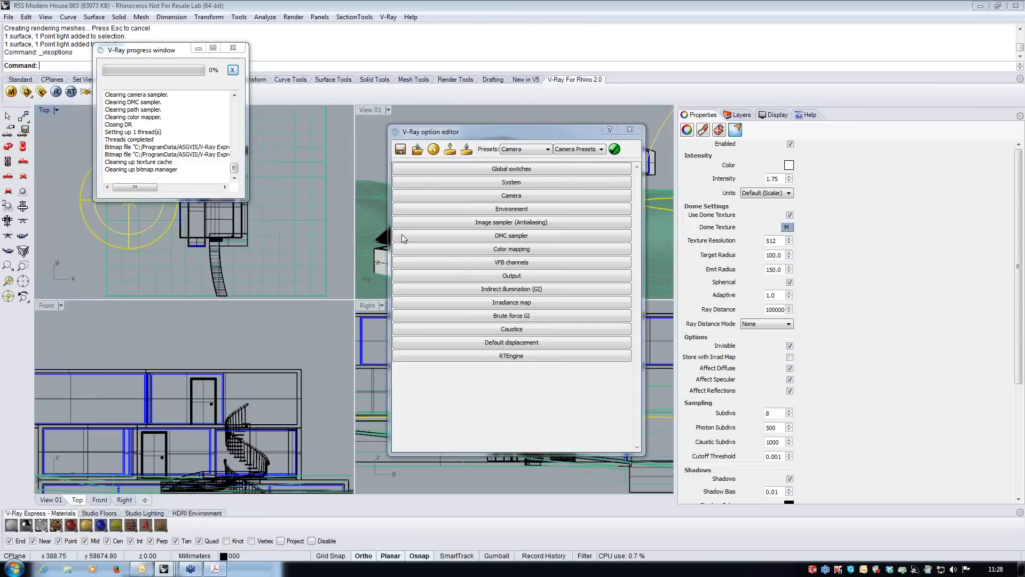
left_click(517, 210)
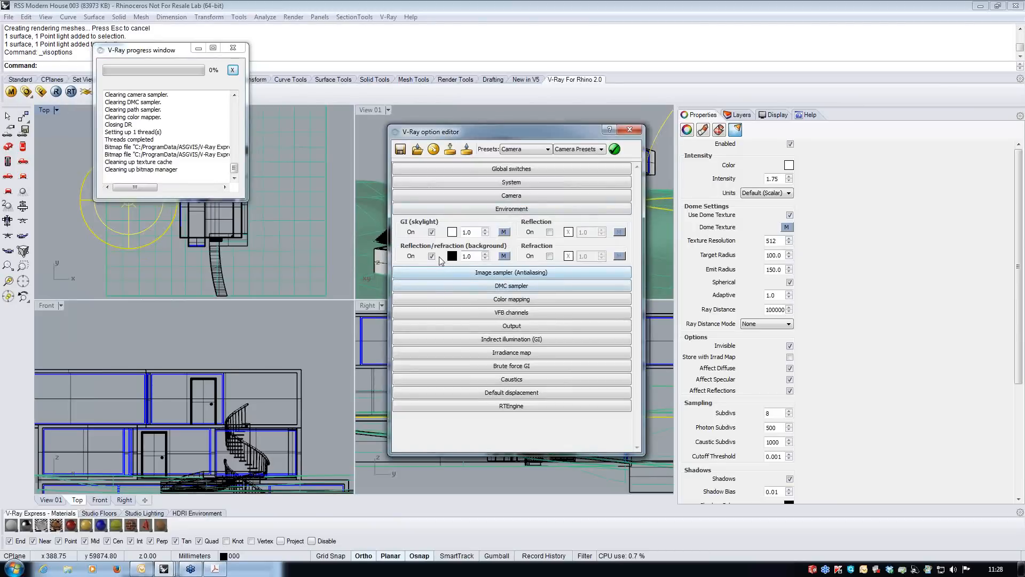
left_click(504, 257)
left_click(346, 267)
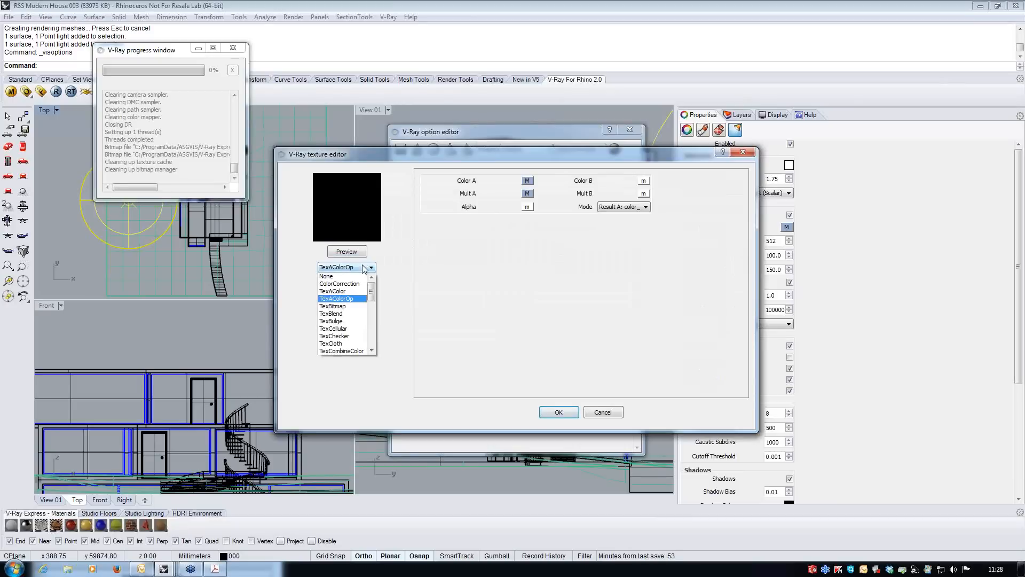
left_click(355, 306)
left_click(641, 258)
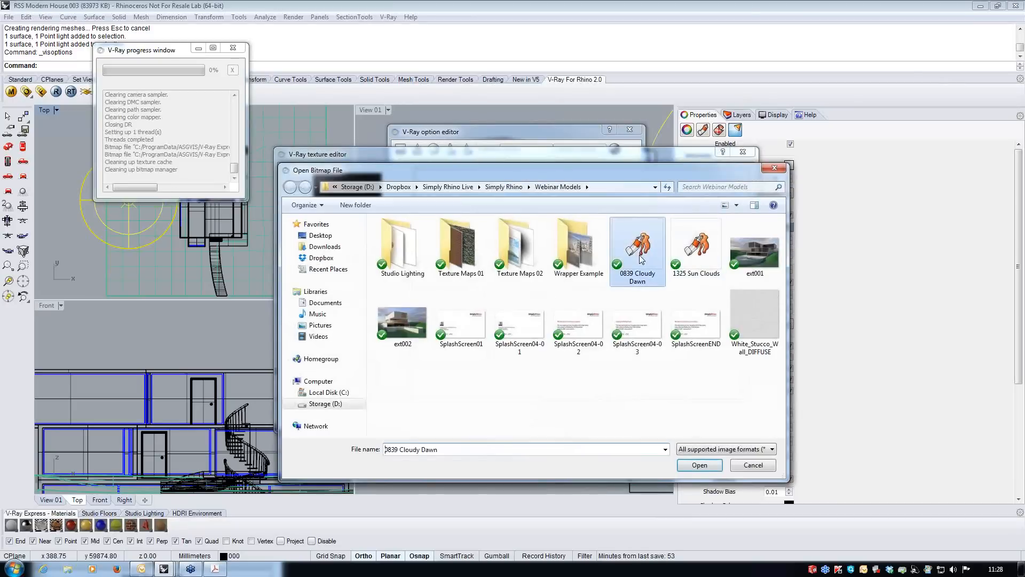
double_click(640, 257)
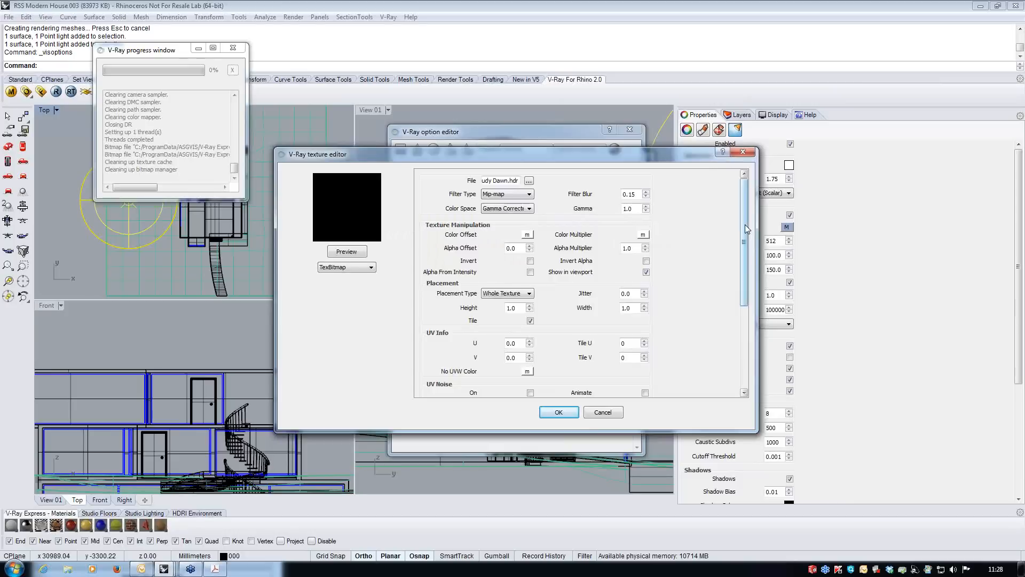
Step: Set the background bitmap's UVW type to UVWGenEnvironment, preview the texture and accept it
left_click_drag(746, 230, 746, 312)
left_click(569, 308)
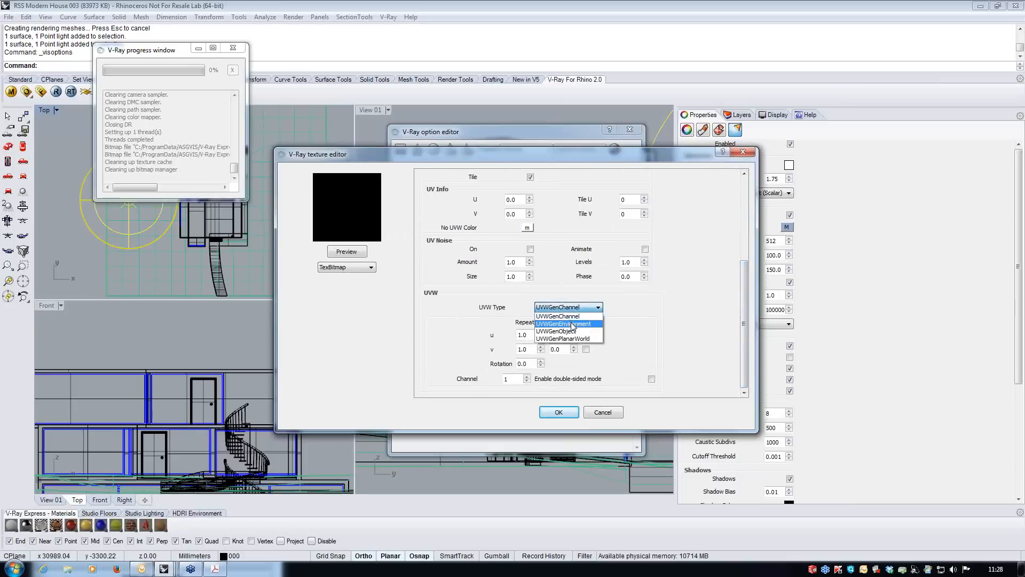
left_click(573, 324)
left_click(346, 252)
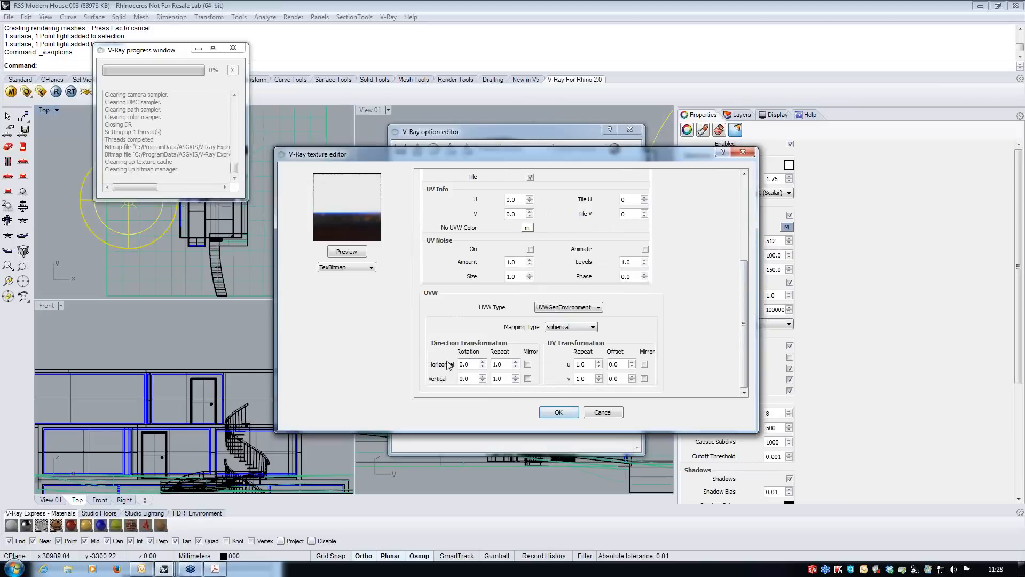
left_click(559, 413)
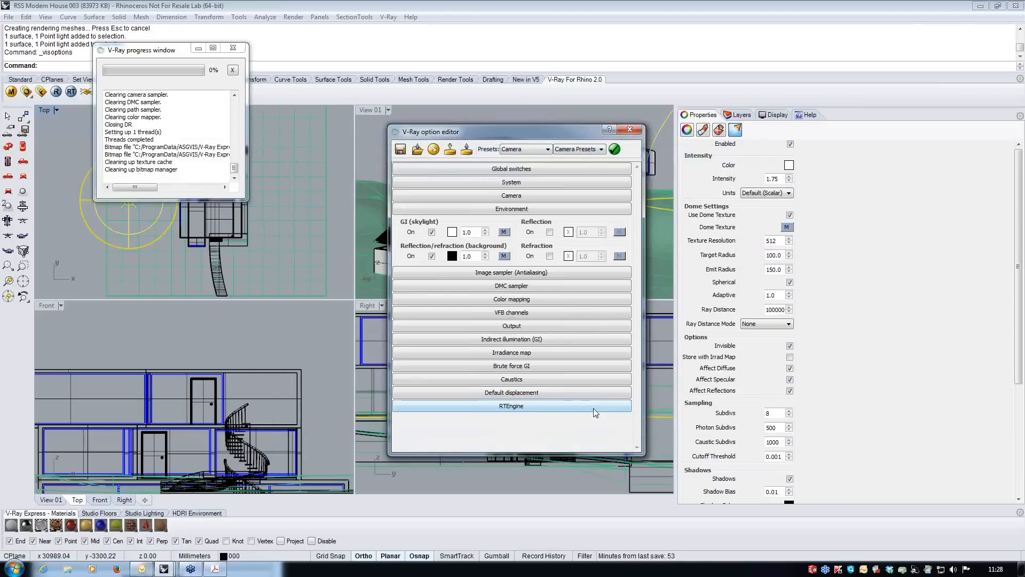
Step: Set the reflection/refraction background multiplier to 1.75 and close the option editor
left_click_drag(473, 256, 456, 256)
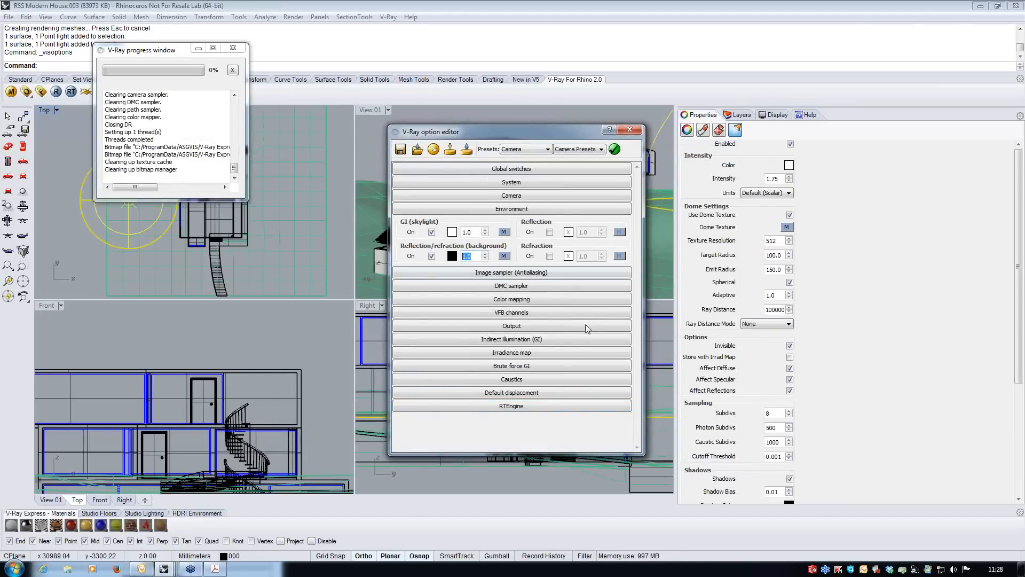
type("1.75")
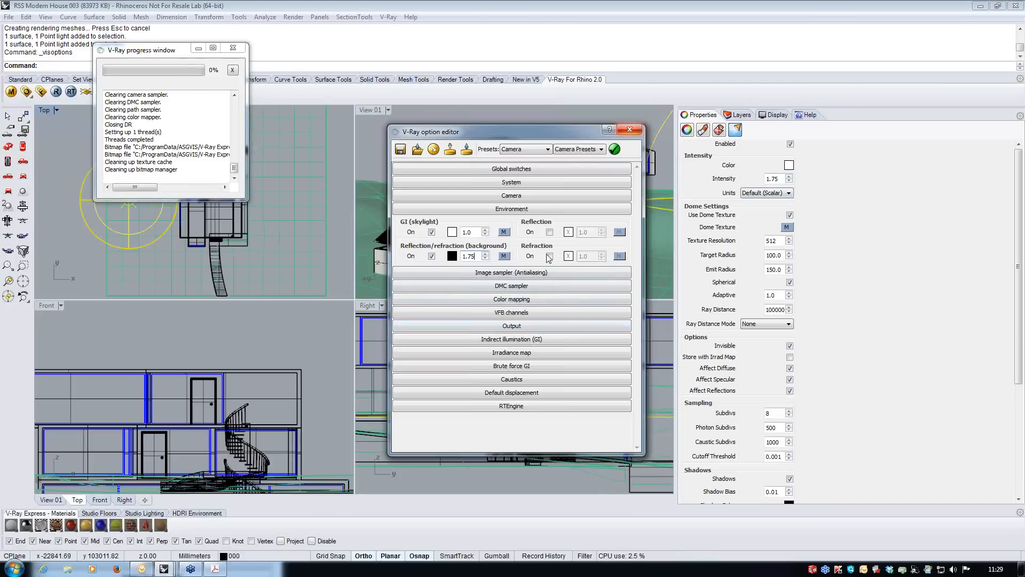
left_click(629, 131)
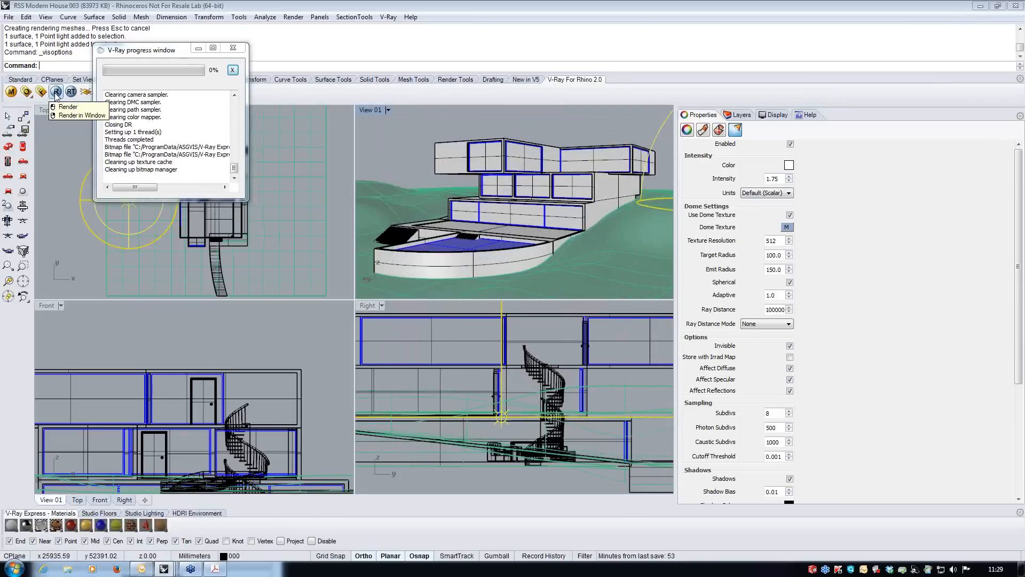
Step: Run a V-Ray RT preview of View 01, orbit slightly to check the background sky, and close the frame buffer
left_click(71, 92)
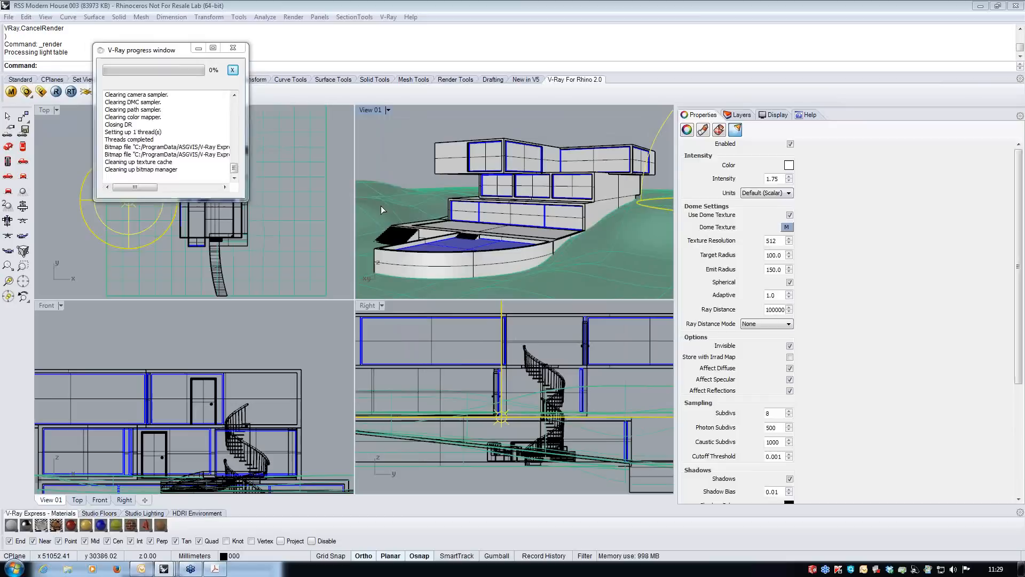
right_click_drag(520, 255, 512, 264)
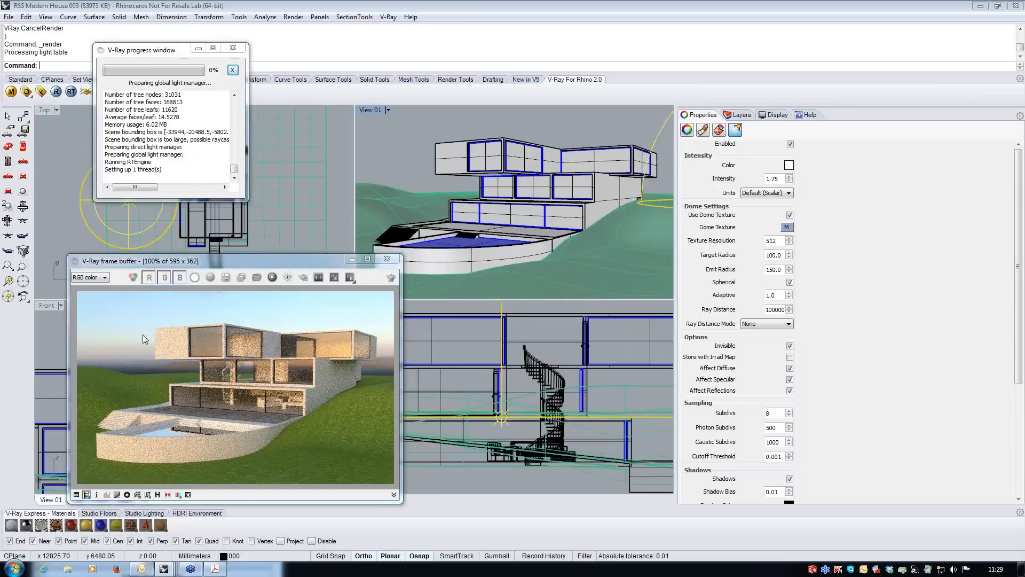
right_click_drag(521, 242, 518, 246)
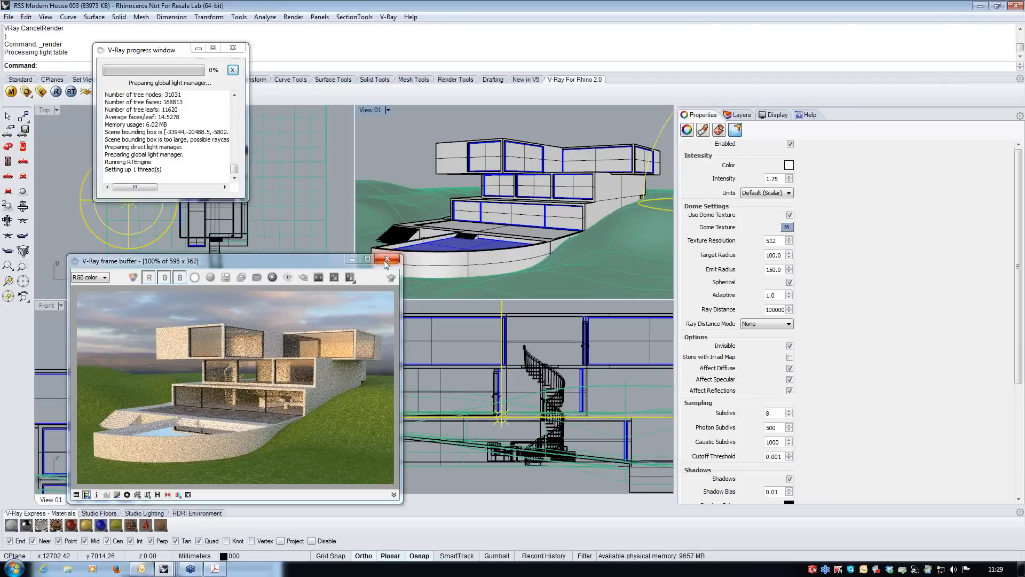
left_click(387, 260)
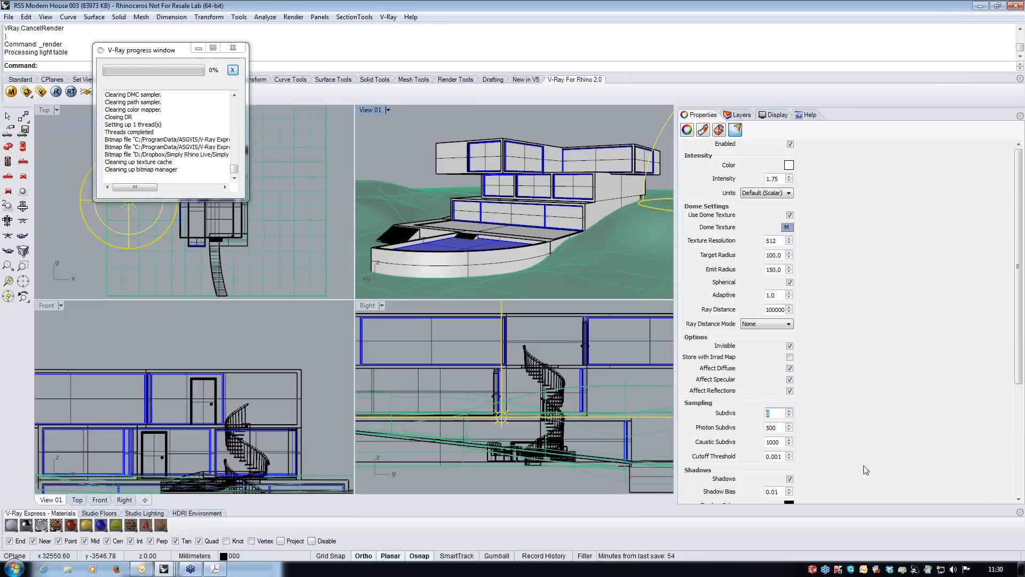
Step: Set the dome light's sampling subdivs to 32 and switch the secondary bounces in the V-Ray indirect illumination options to Light cache
type("32")
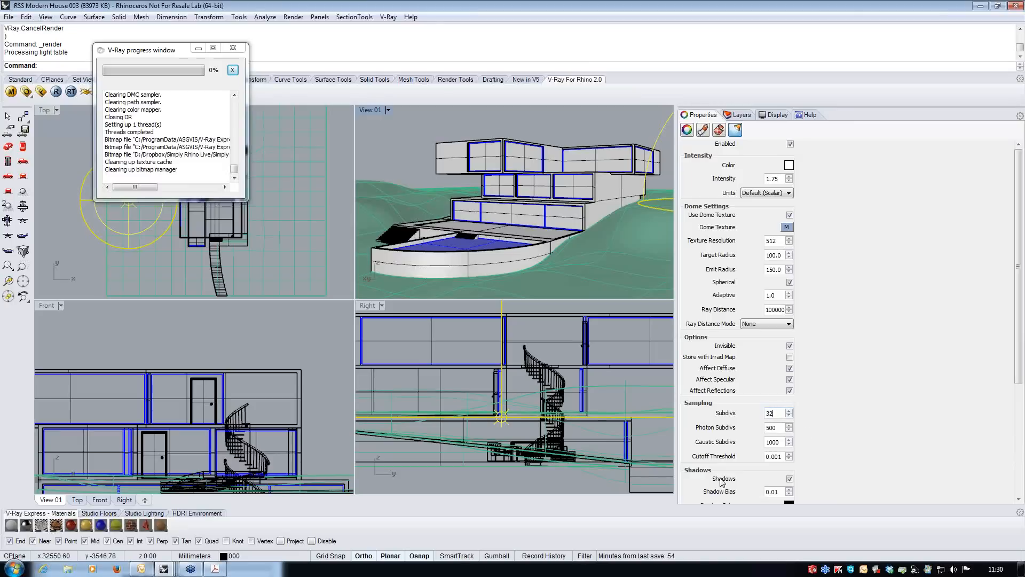
left_click(11, 93)
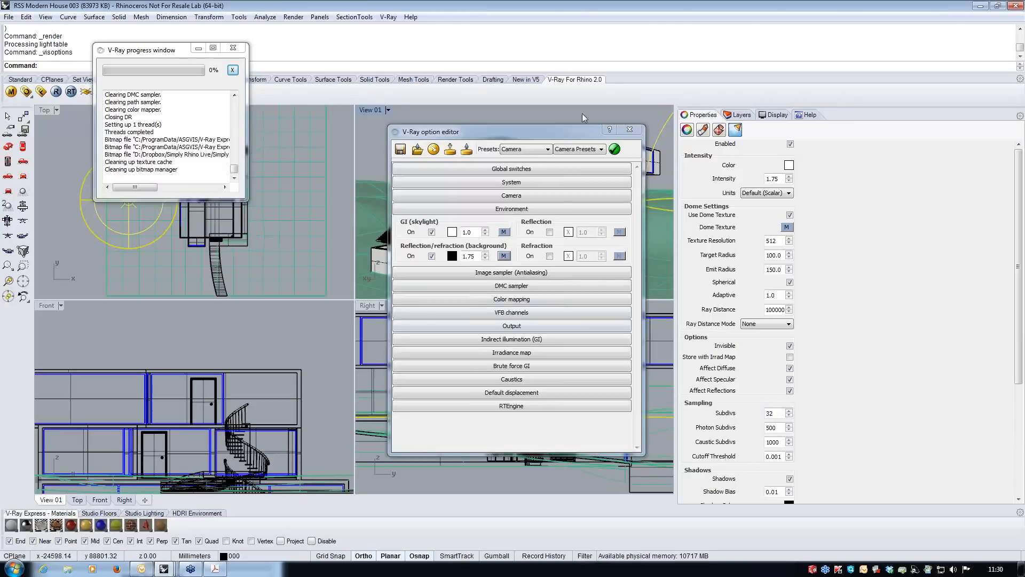
left_click_drag(561, 132, 333, 141)
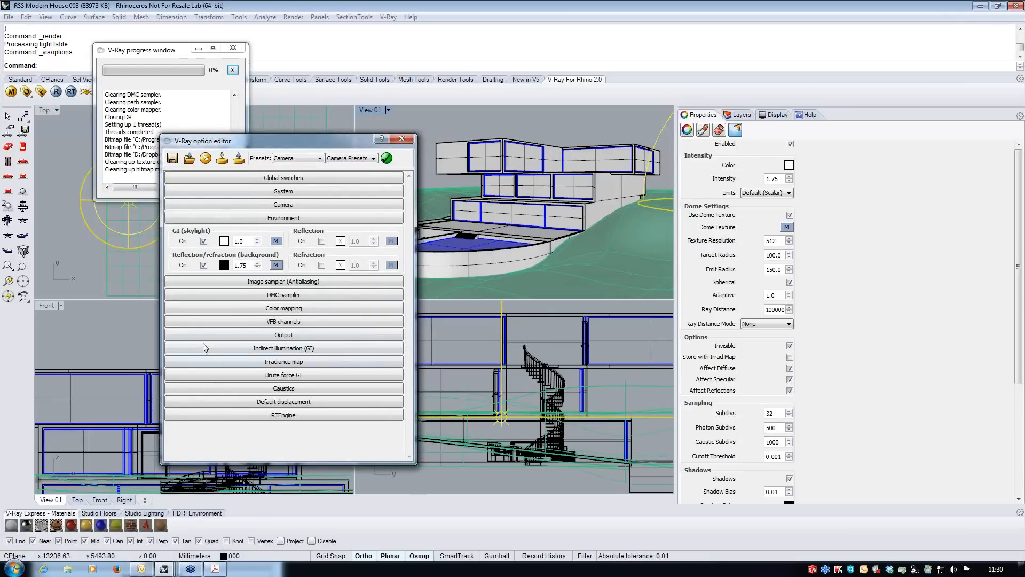
left_click(299, 348)
scroll(407, 371, "down", 3)
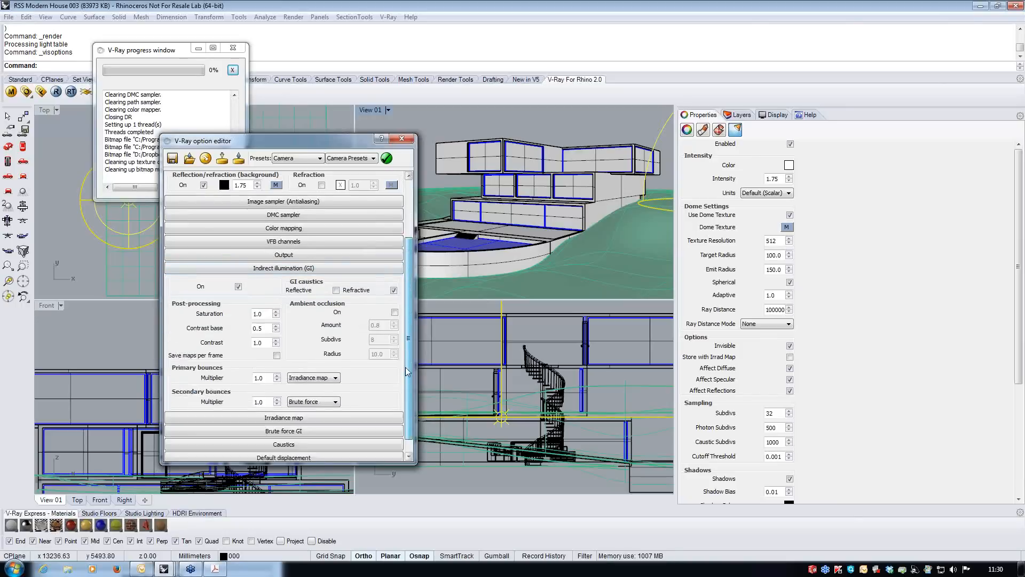
scroll(407, 371, "down", 1)
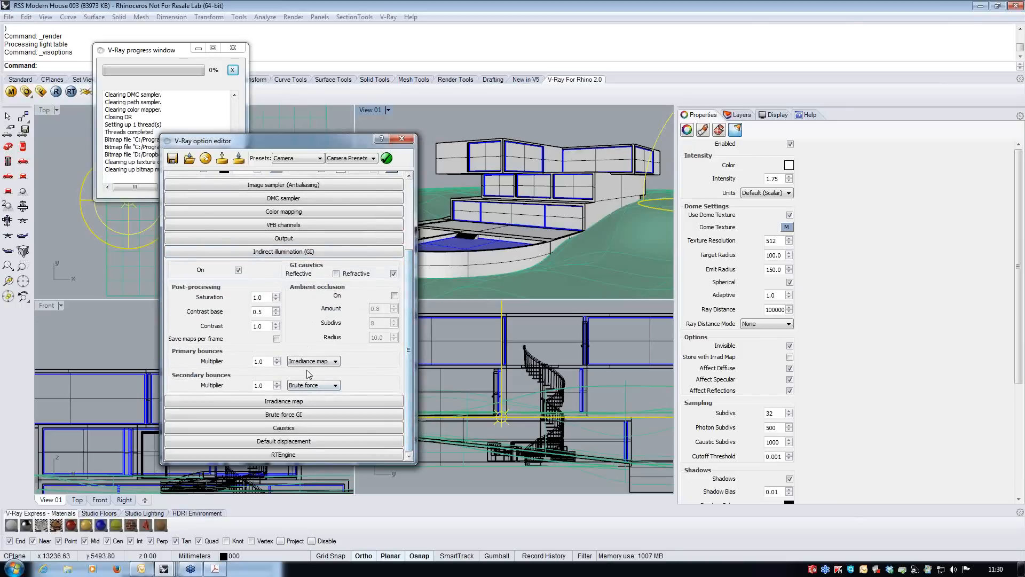
left_click(331, 388)
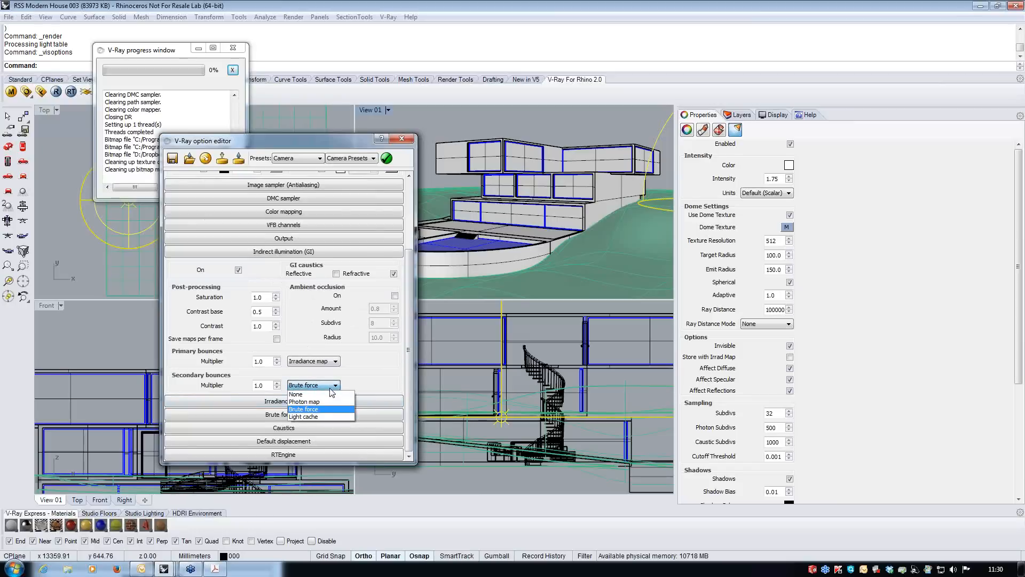
left_click(322, 416)
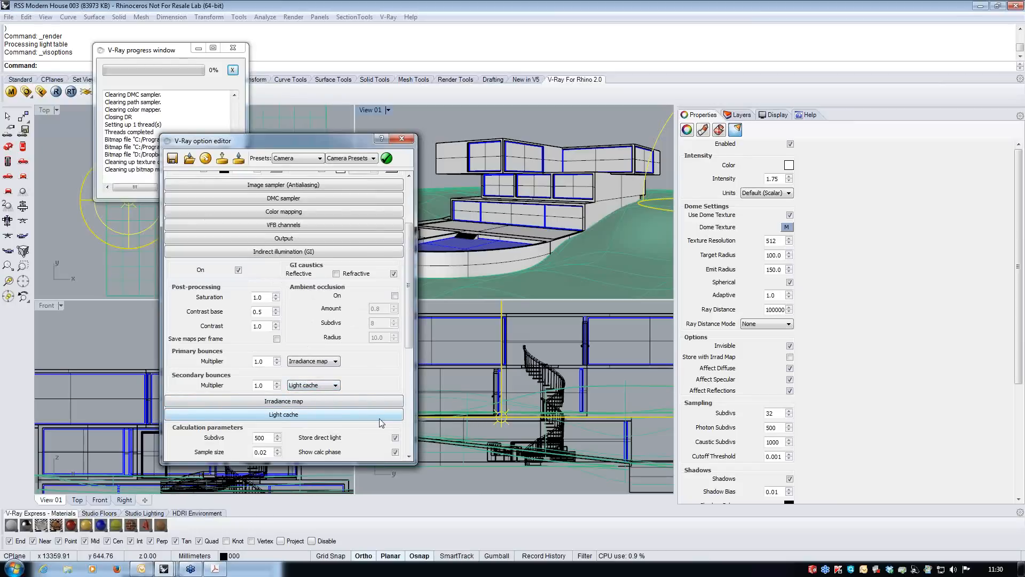
Step: Apply the Exterior preset 02_Low_Quality_Exterior, check the Light cache settings, and close the option editor
left_click(315, 161)
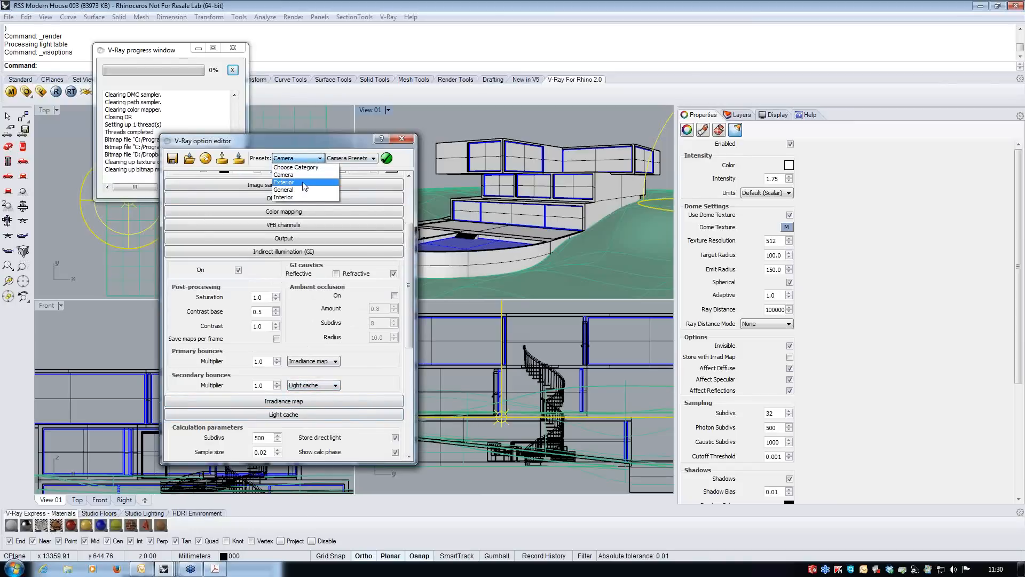
left_click(304, 184)
left_click(353, 158)
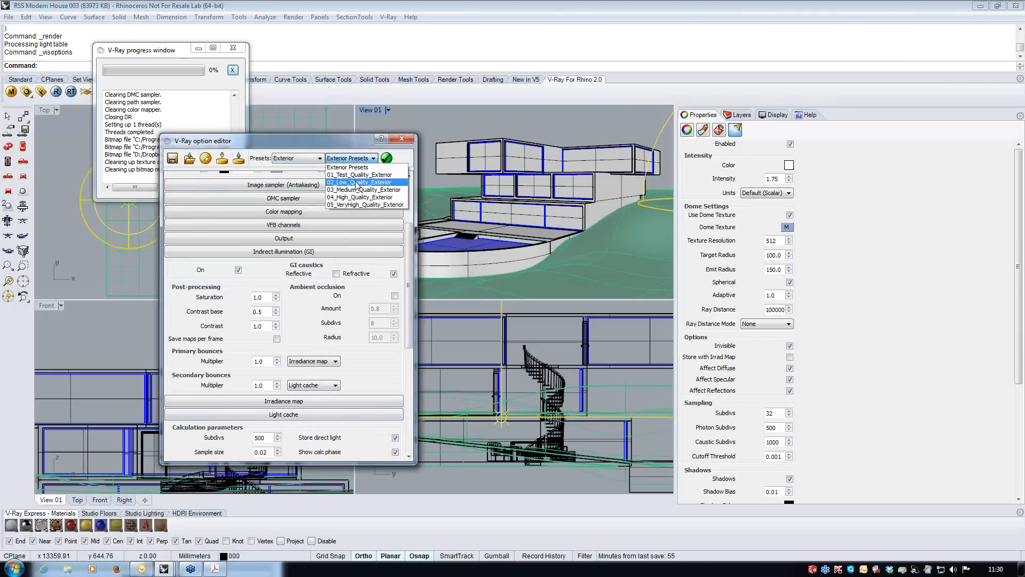
left_click(359, 182)
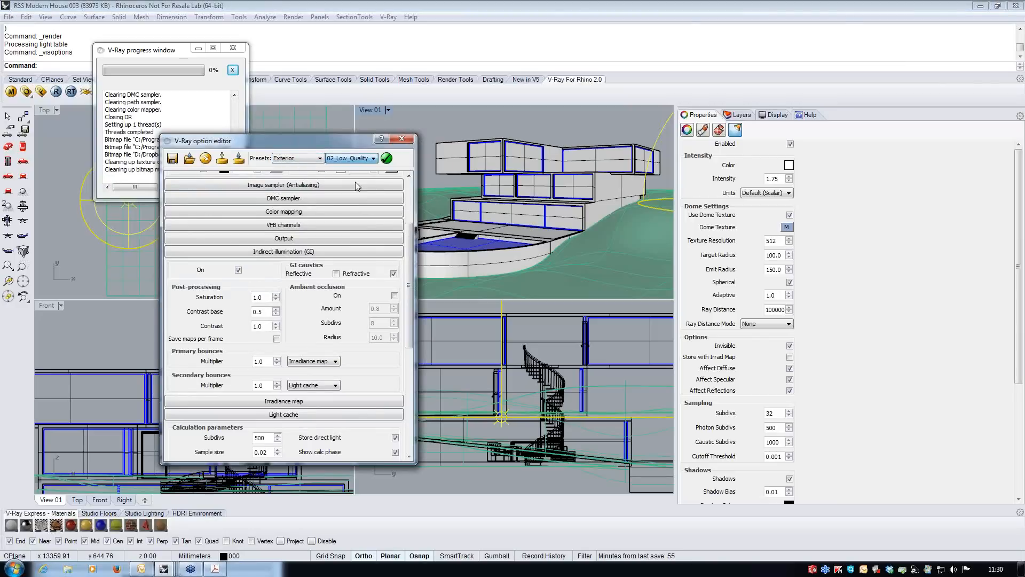
left_click(386, 159)
left_click(302, 326)
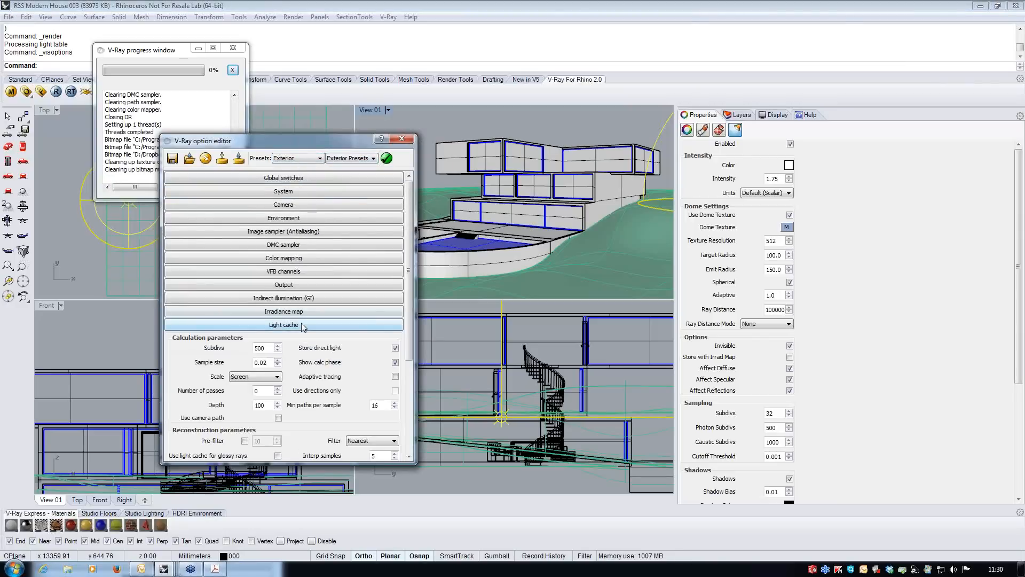
left_click(314, 326)
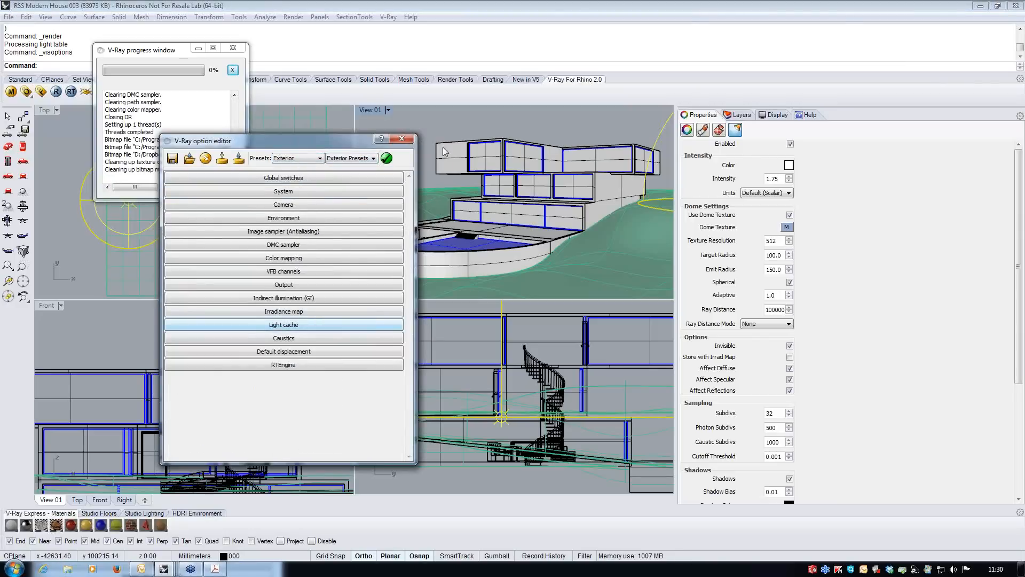
left_click(287, 327)
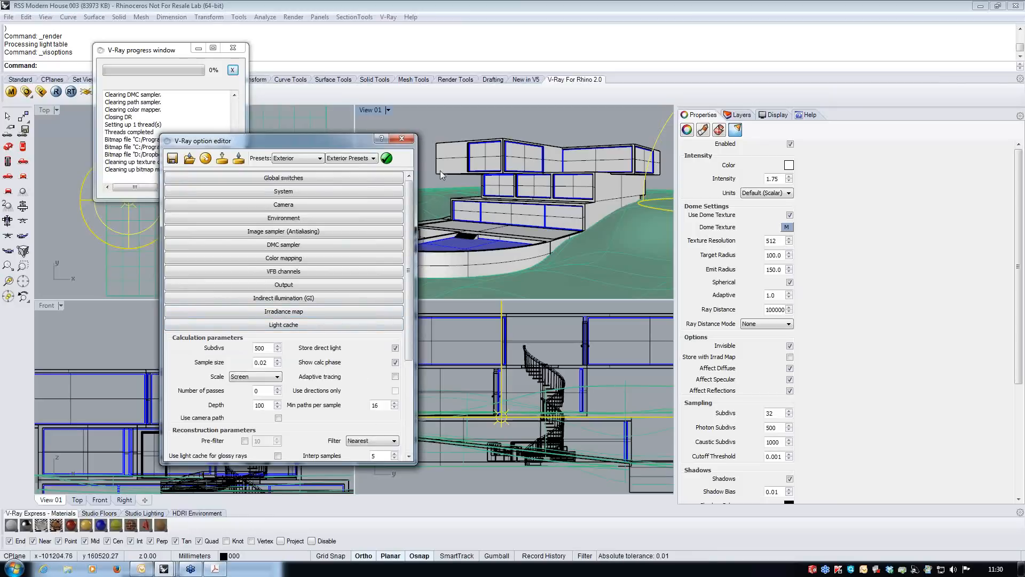
left_click(401, 140)
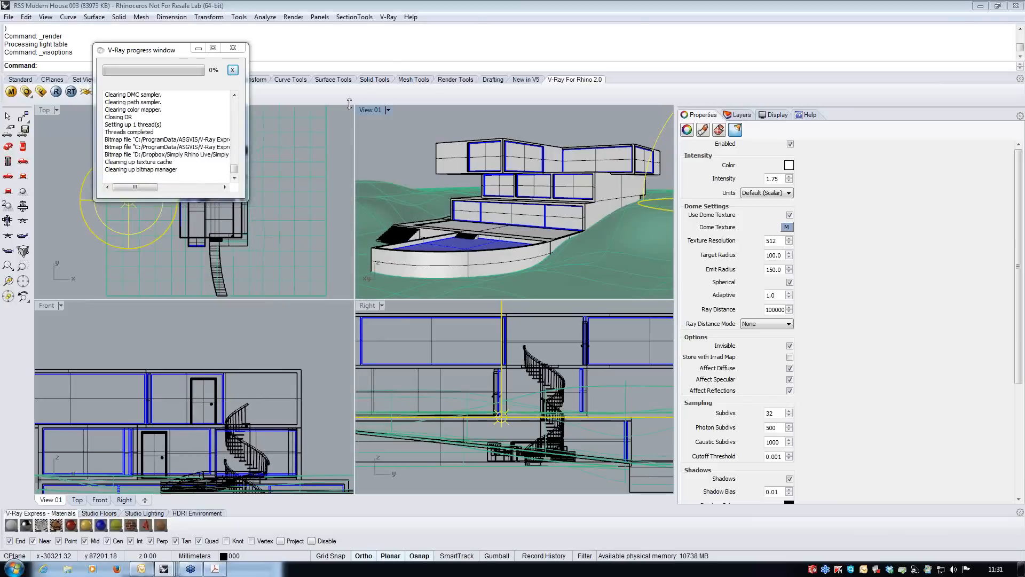
Step: Start a full V-Ray render of View 01 and reposition the frame buffer window while it renders
left_click(58, 94)
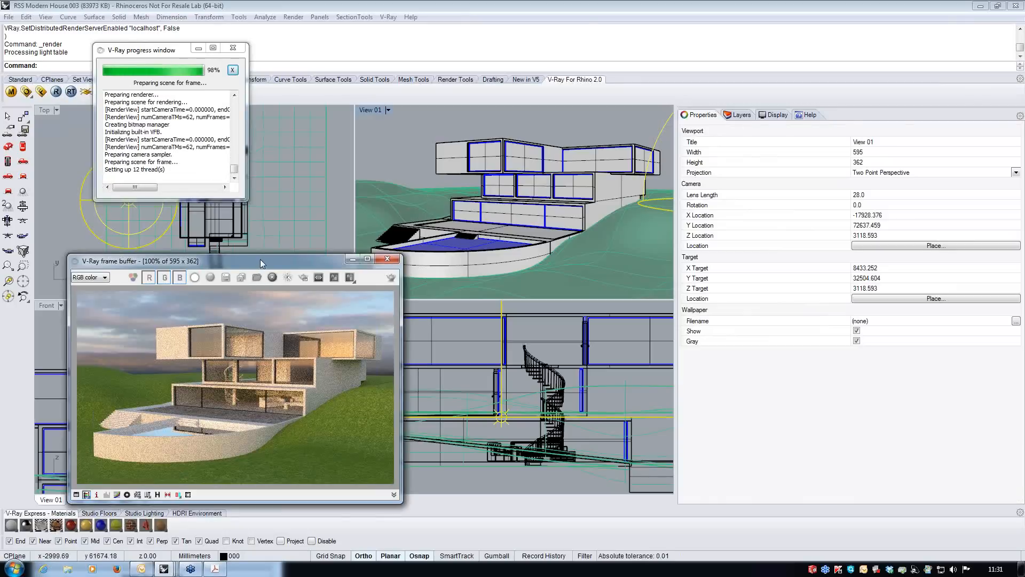
left_click_drag(259, 261, 287, 235)
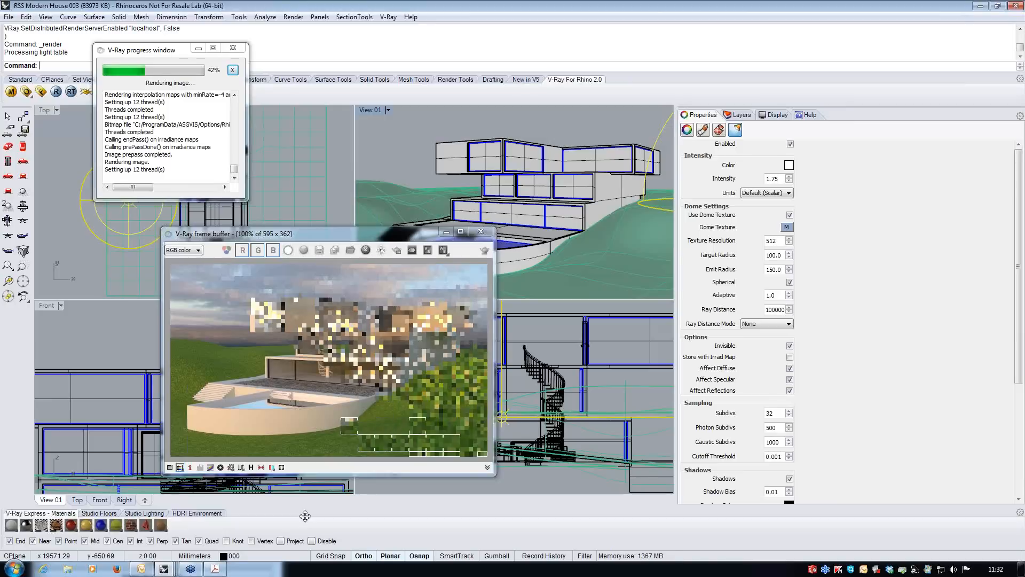
Step: Open the V-Ray option editor during the render, switch the preset category to Camera, and browse its list of presets
left_click(28, 96)
left_click(26, 93)
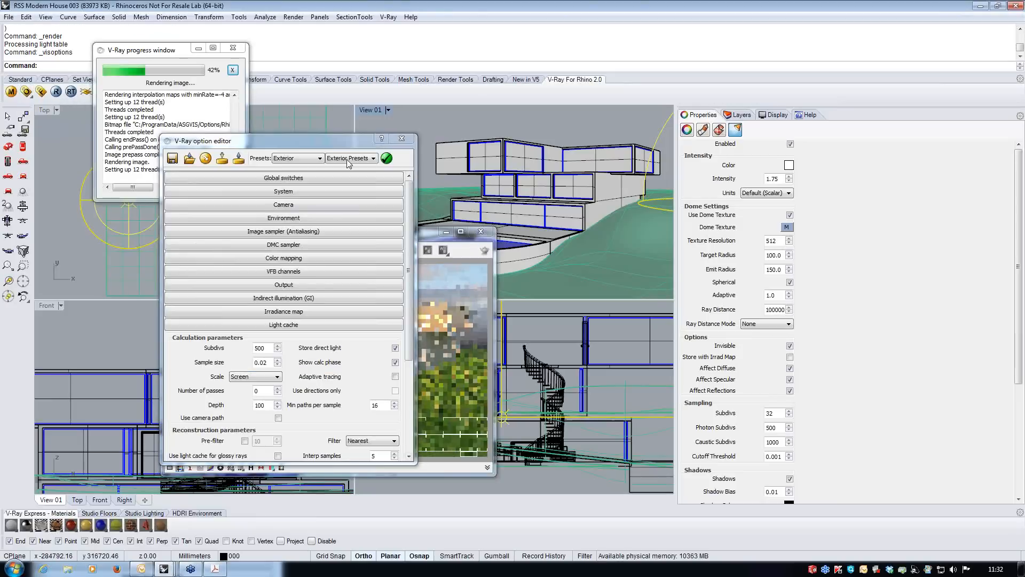
left_click(304, 158)
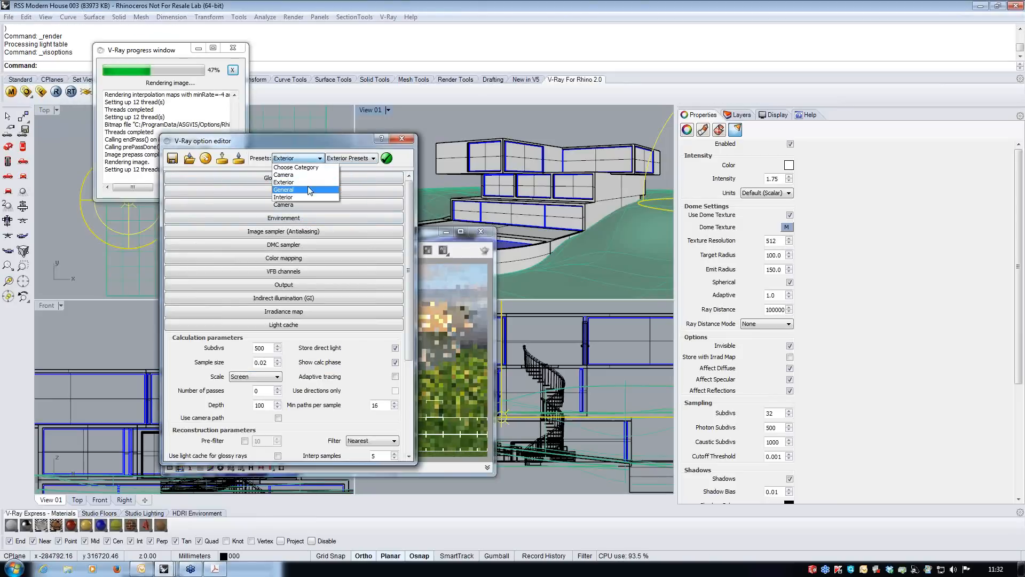
left_click(313, 175)
left_click(366, 158)
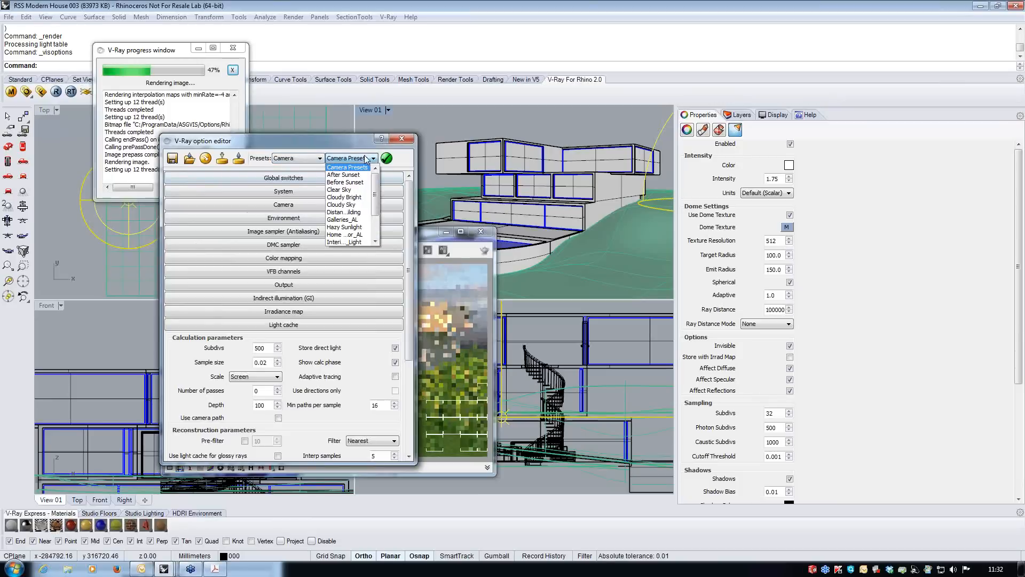
left_click(319, 159)
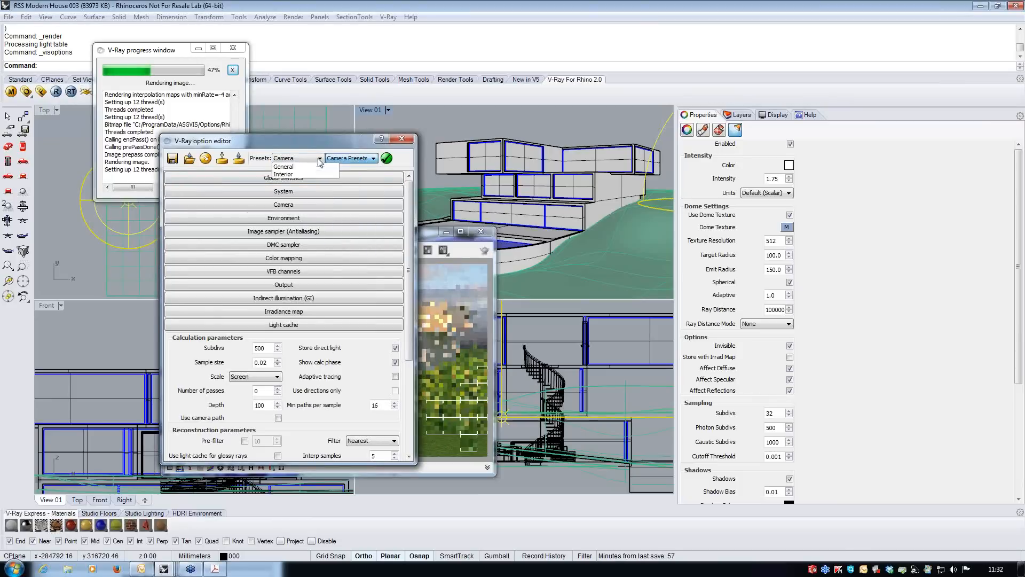
Step: Inspect the bitmap texture of the V-Ray Environment background, close the texture editor, and move the option editor clear of the frame buffer
left_click(313, 218)
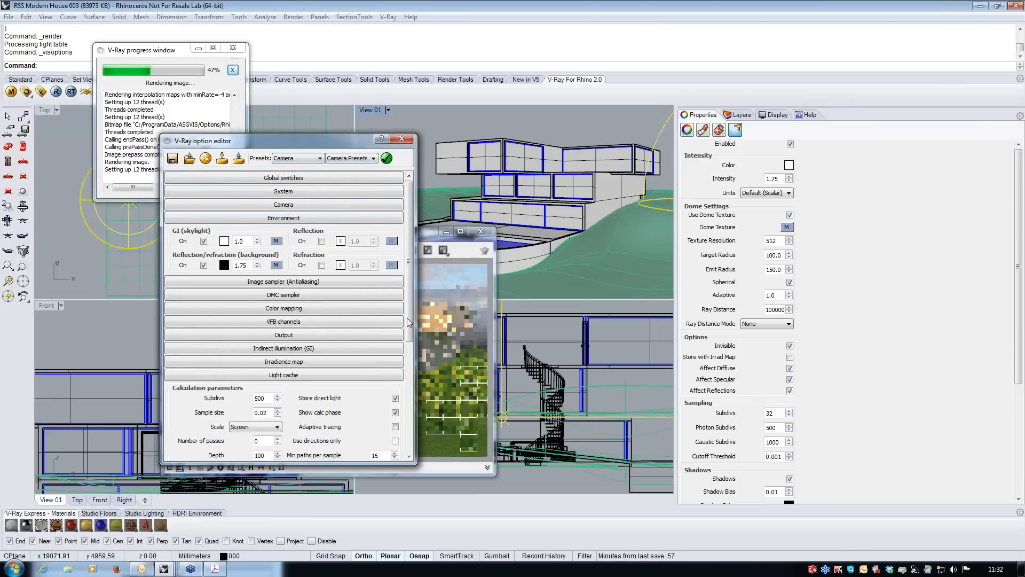
left_click(318, 218)
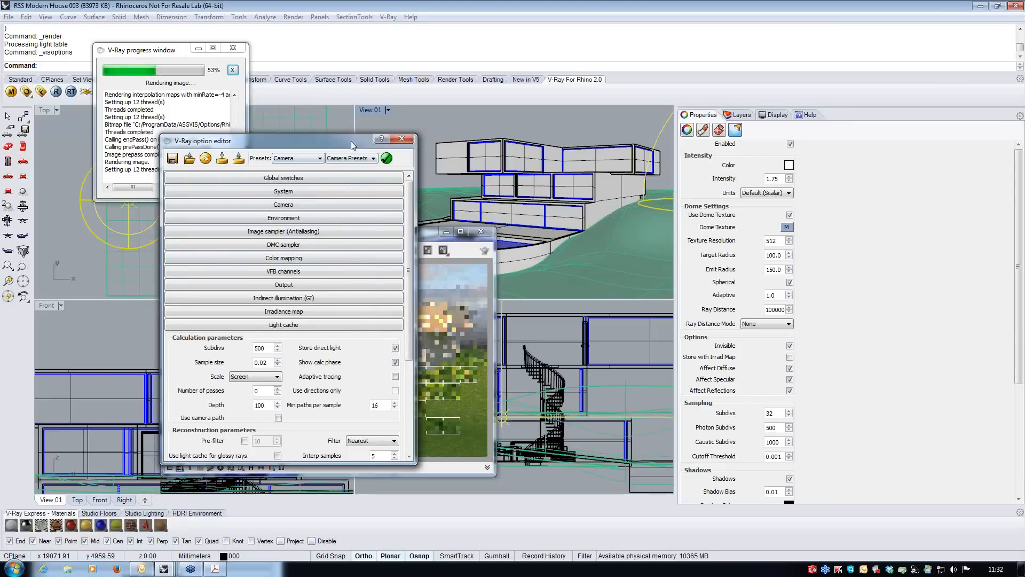
left_click_drag(351, 141, 218, 132)
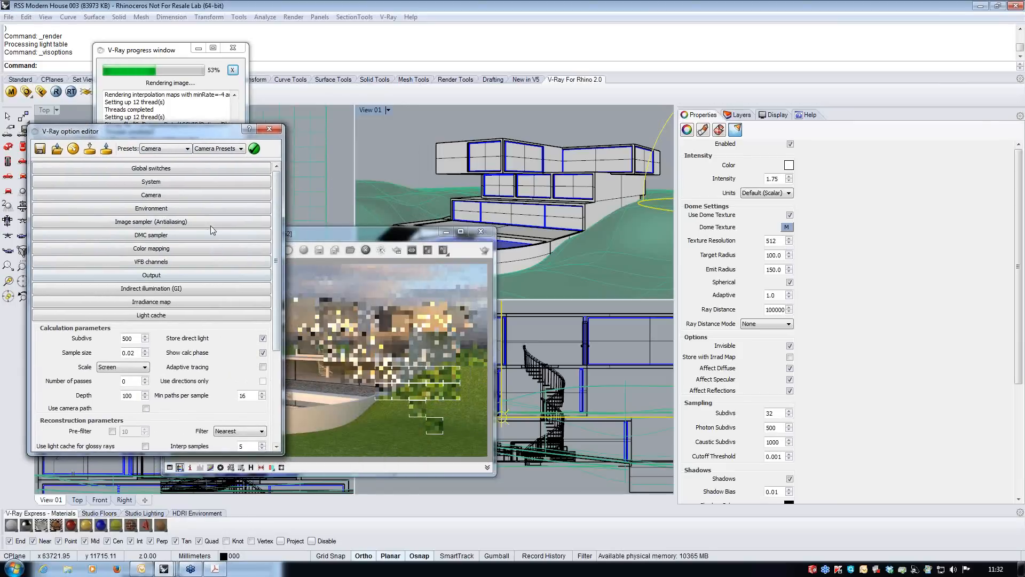
left_click(167, 209)
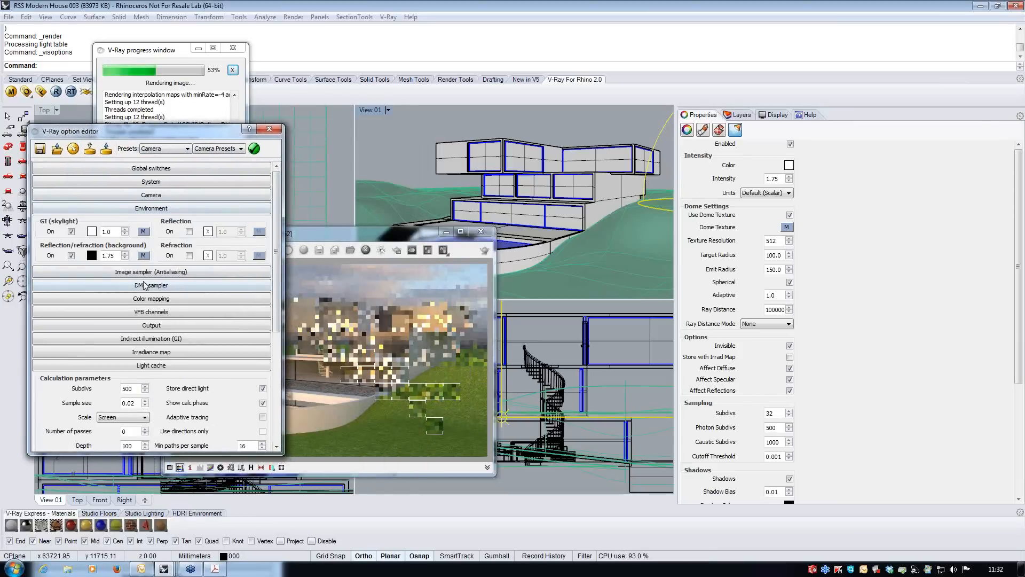
left_click(144, 255)
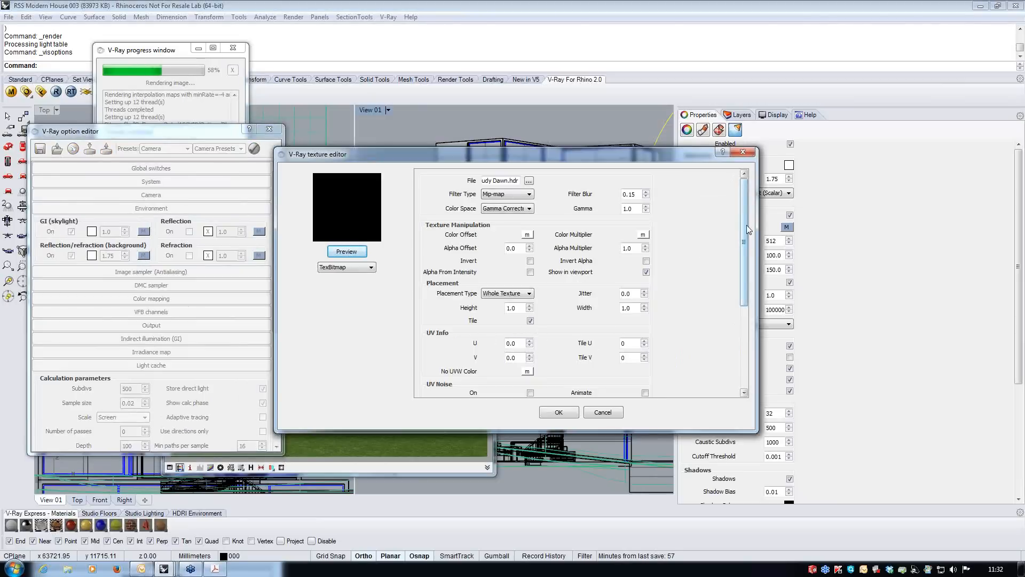
mouse_move(744, 218)
left_mouse_down()
mouse_move(748, 305)
mouse_move(750, 214)
left_mouse_up()
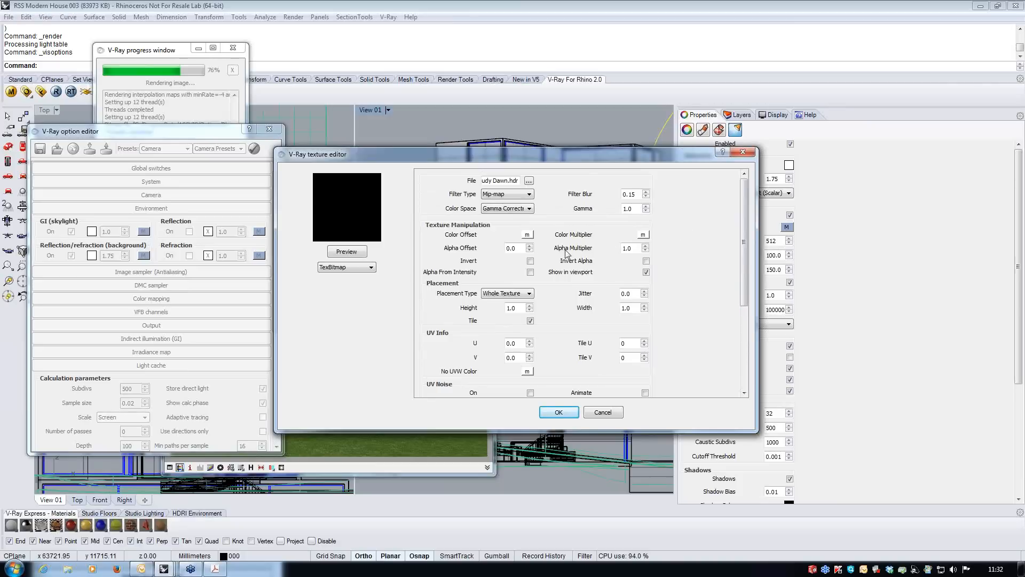
left_click(742, 151)
mouse_move(170, 569)
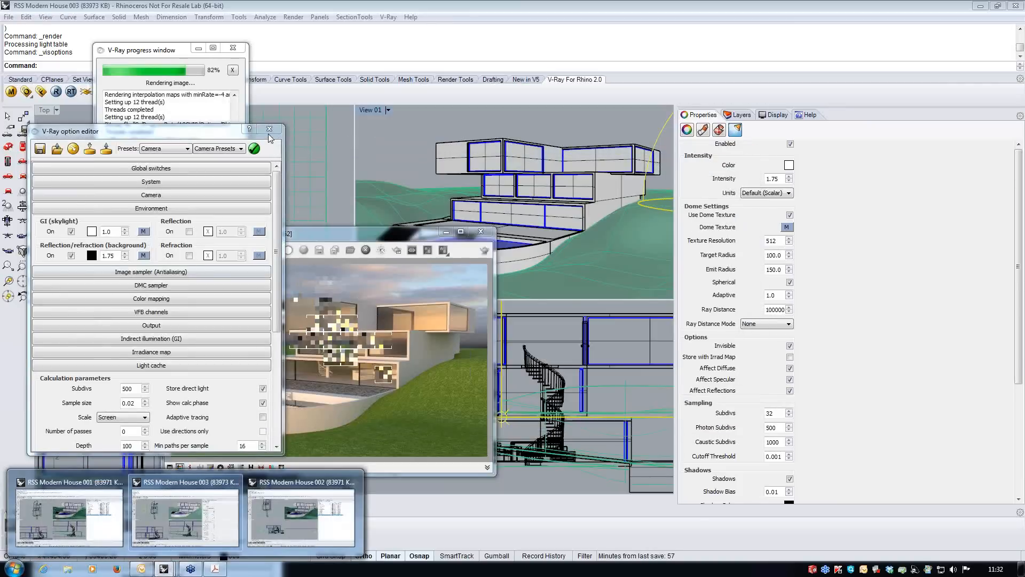
left_click_drag(217, 134, 777, 317)
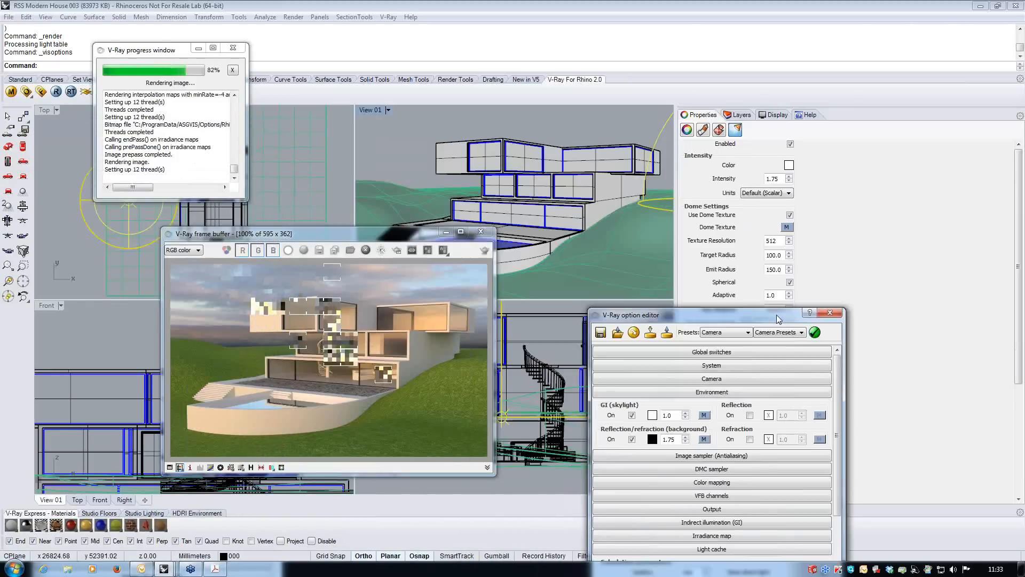
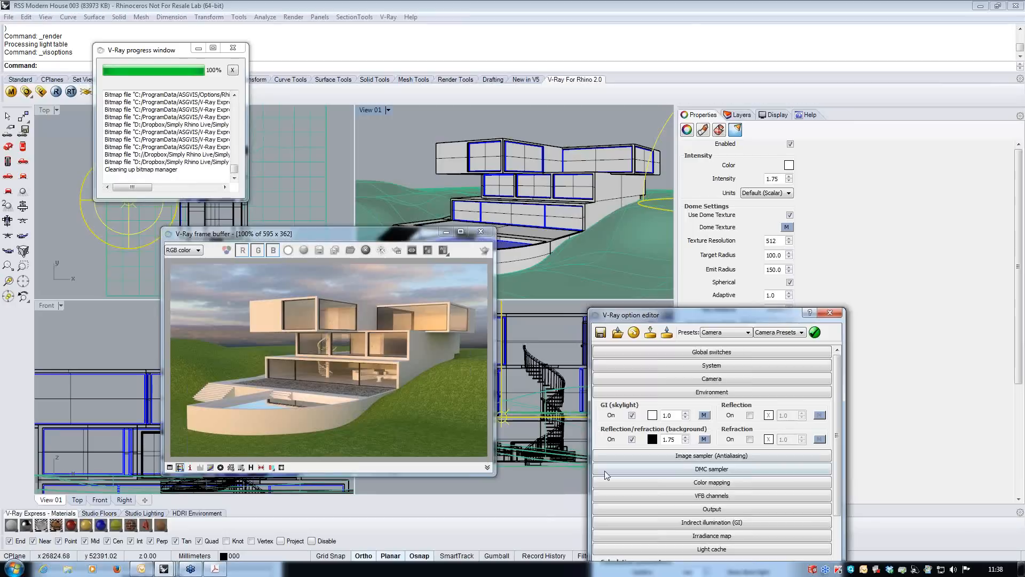
Step: Switch to Presentation Webinar 4.pdf in Adobe Acrobat Pro and display it full screen
mouse_move(223, 573)
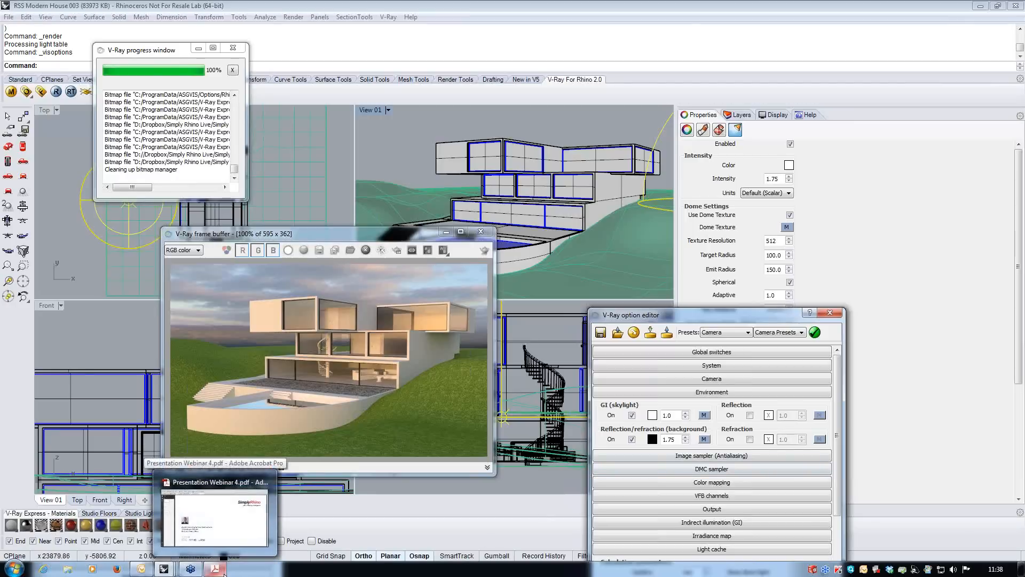
left_click(225, 572)
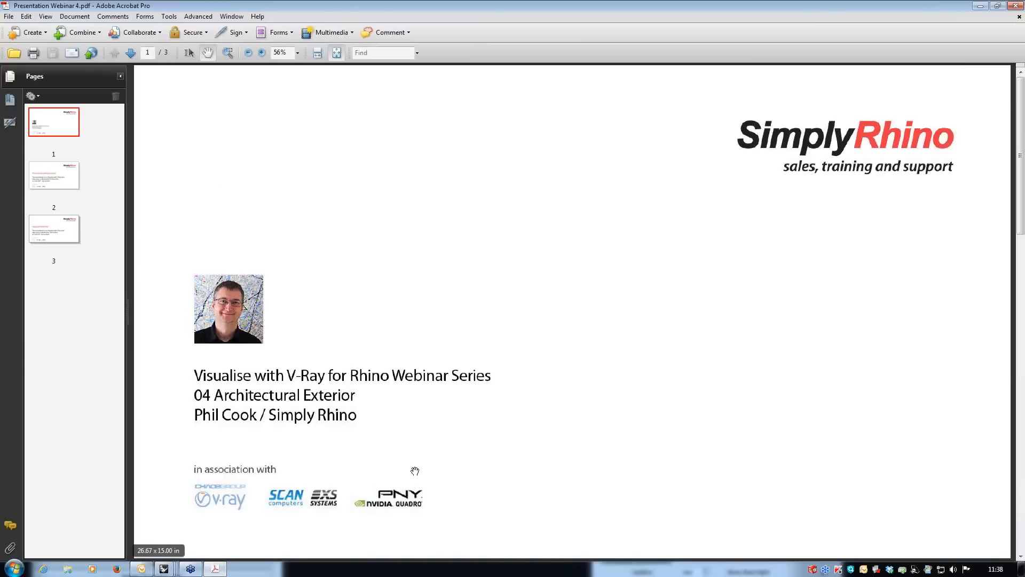
key("ctrl+l")
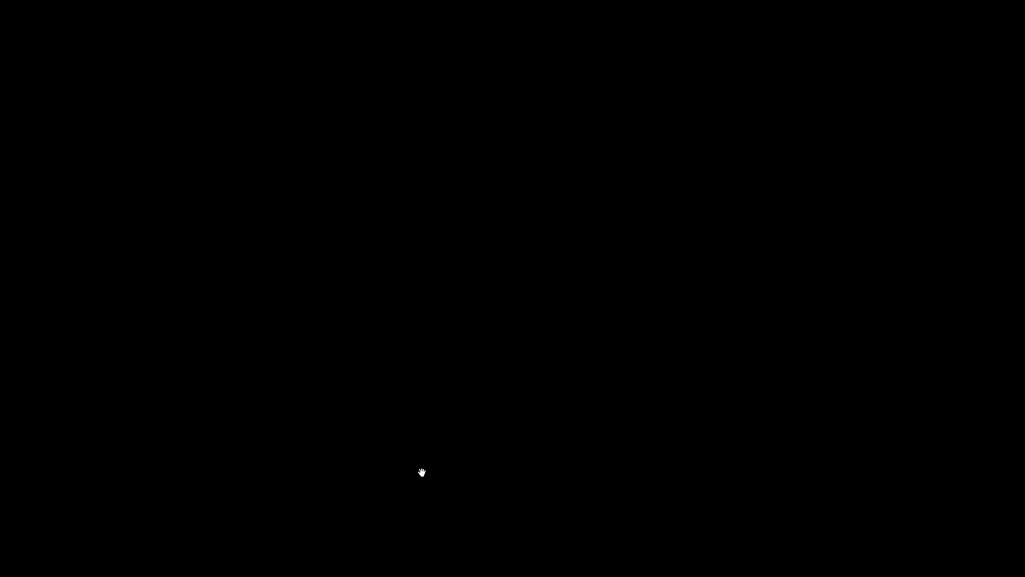